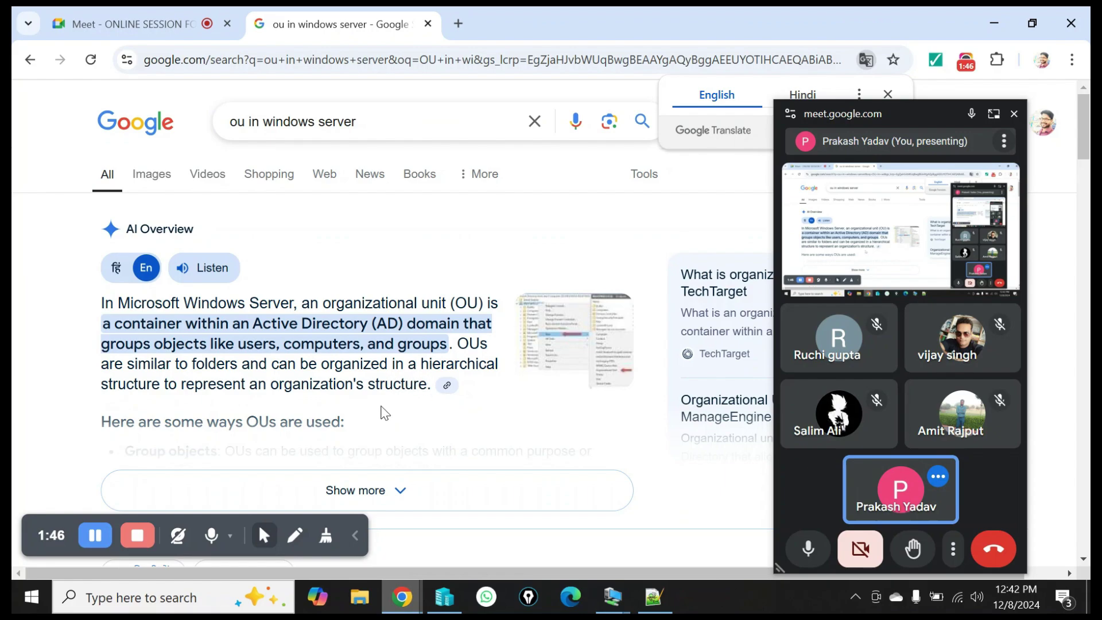
Expand the AI overview for 'ou in windows server' and scroll to the list of OU uses.
scroll(413, 444, down, 1)
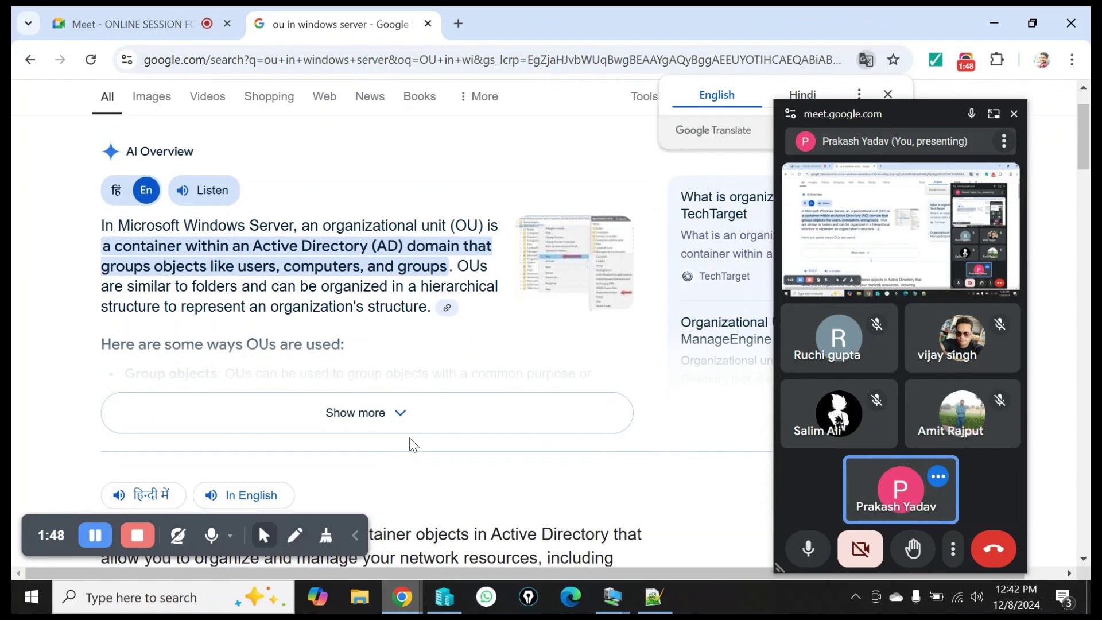
click(391, 430)
scroll(326, 424, down, 3)
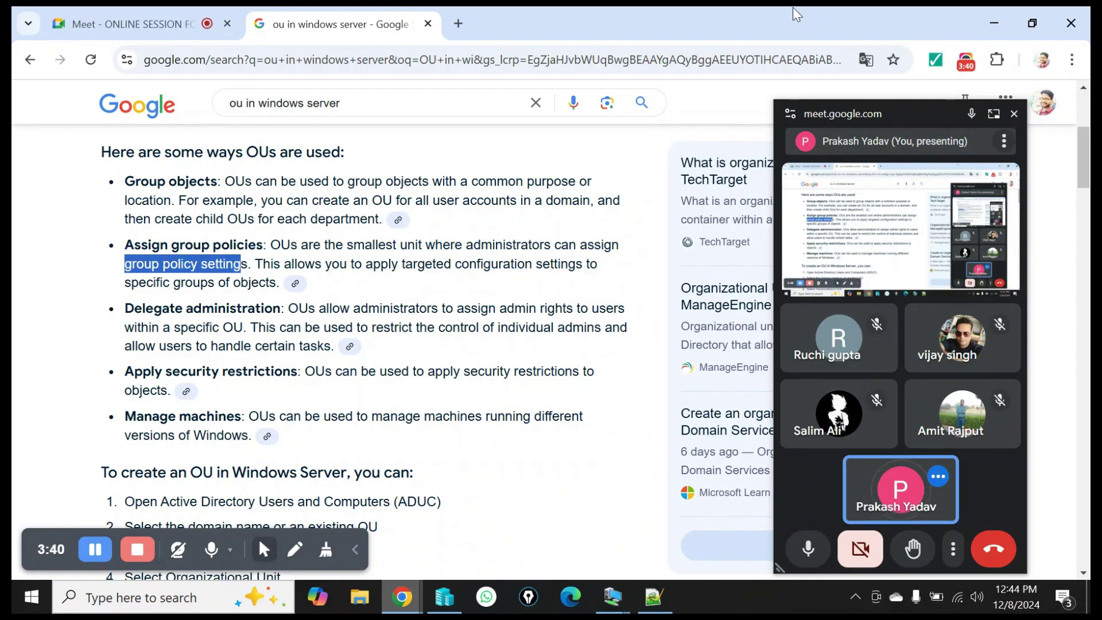
Close the Google search tab and switch to the SERVER notes in Notepad++.
click(427, 23)
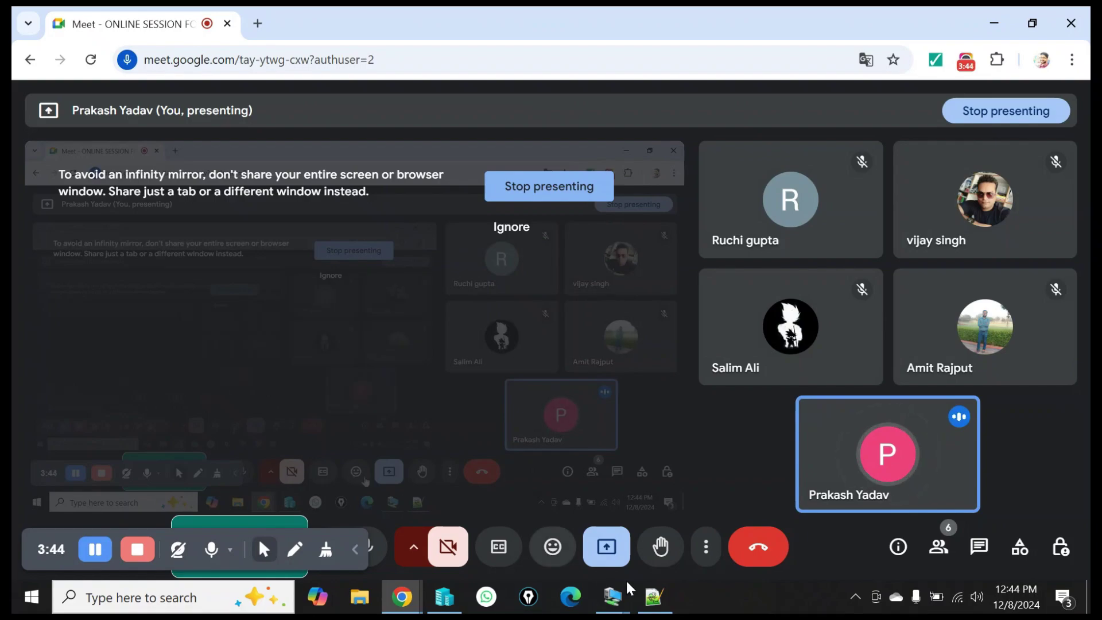
click(653, 597)
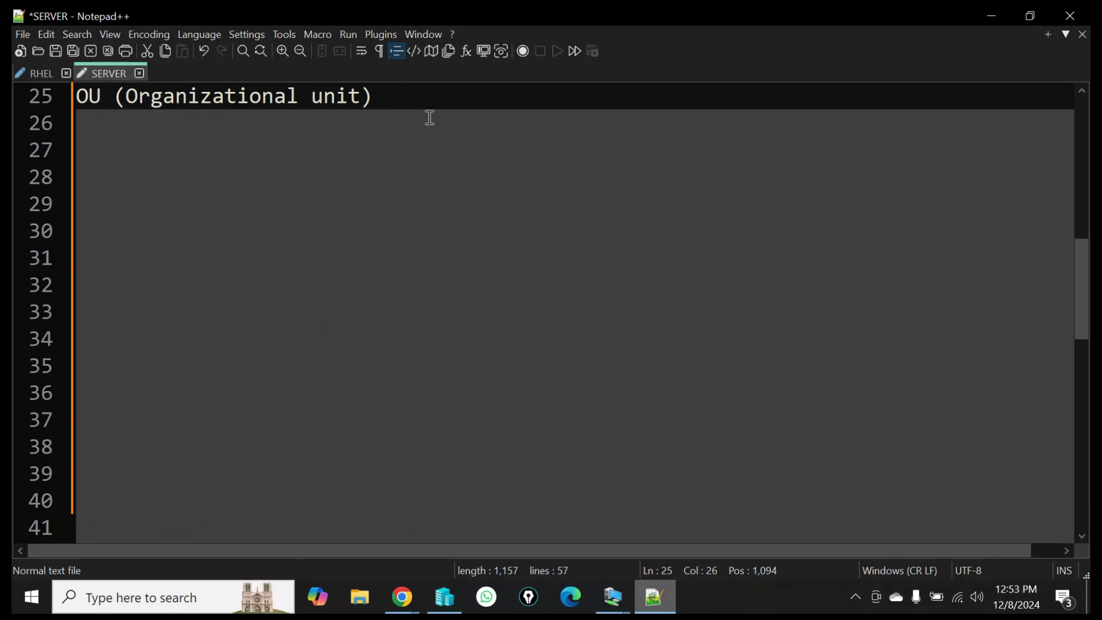
Add a colon to the OU heading and type 'Step-1 (Create OS using AD users and computers' below it.
text(:)
key(Return)
text(1)
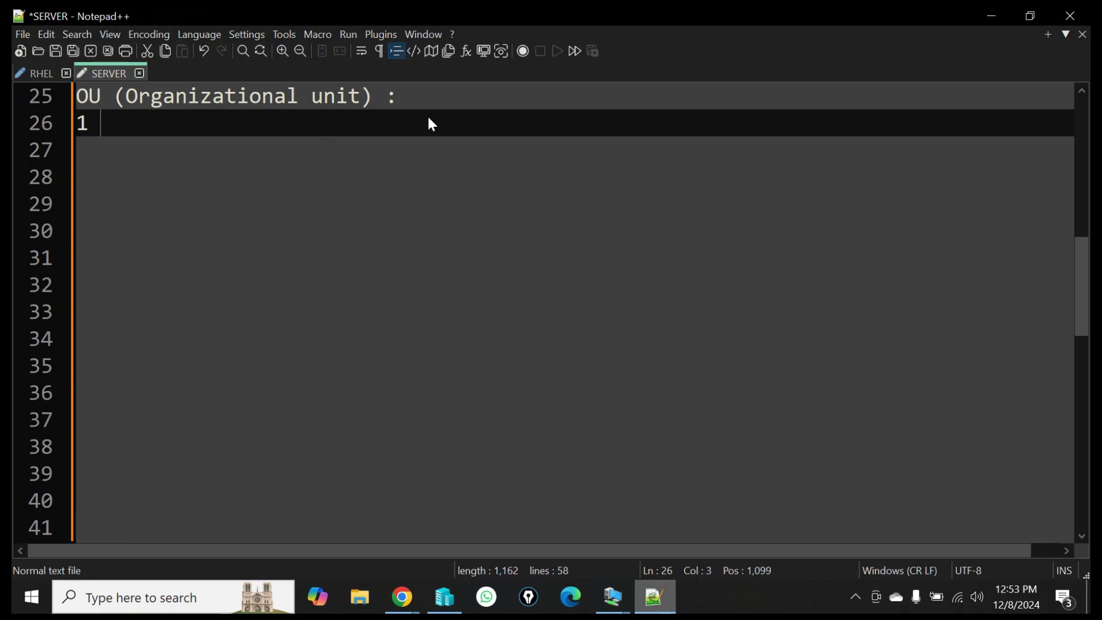
key(BackSpace)
key(BackSpace)
key(BackSpace)
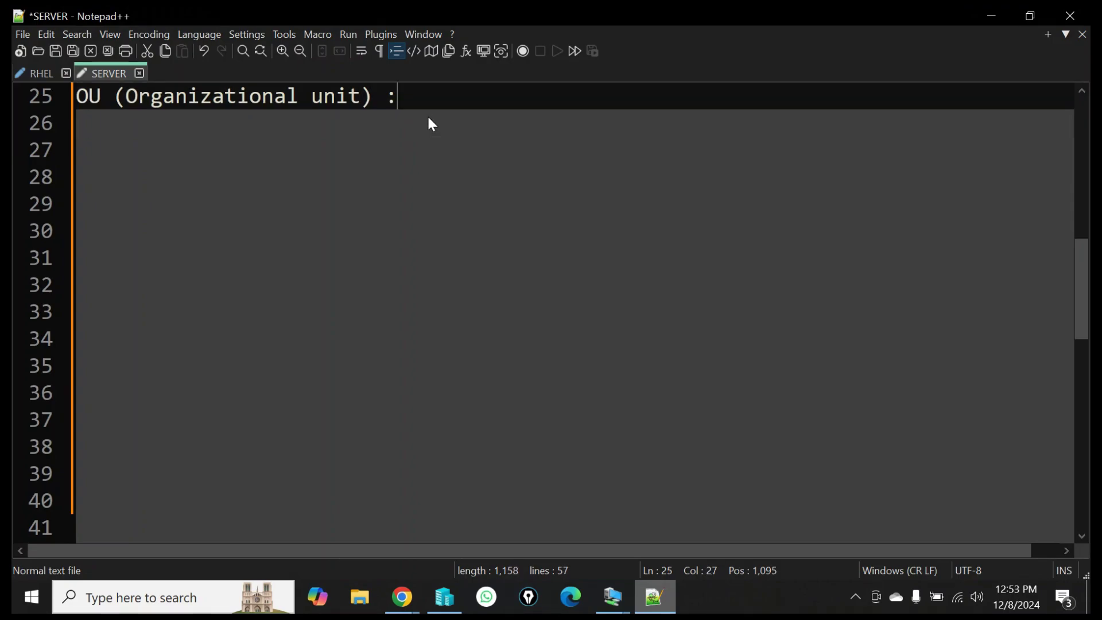
key(Return)
text(Ste)
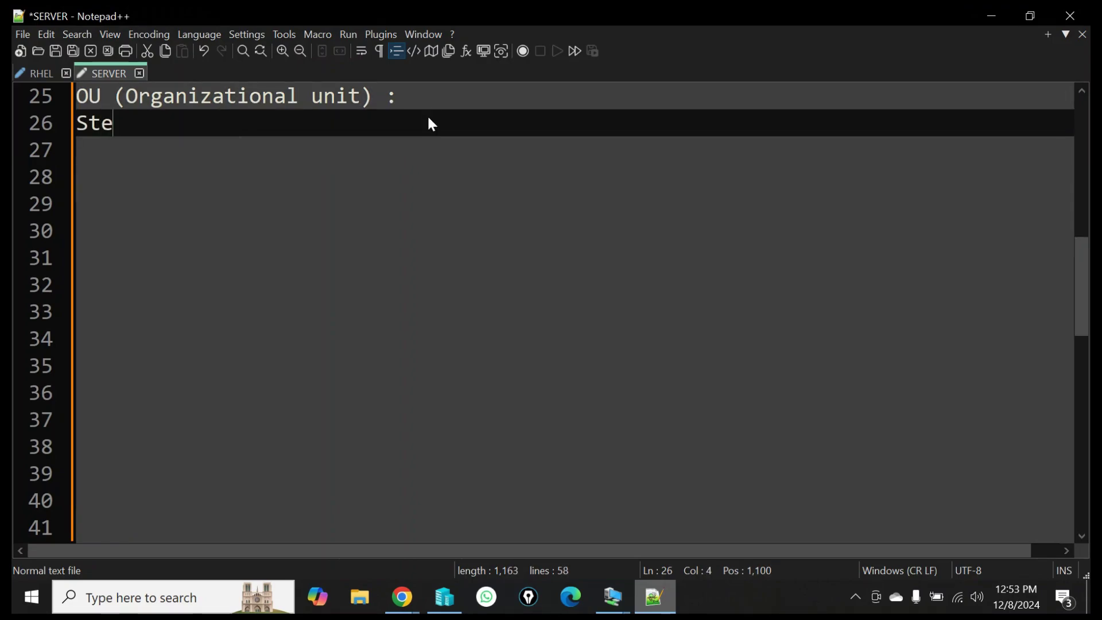
text(p-1 ()
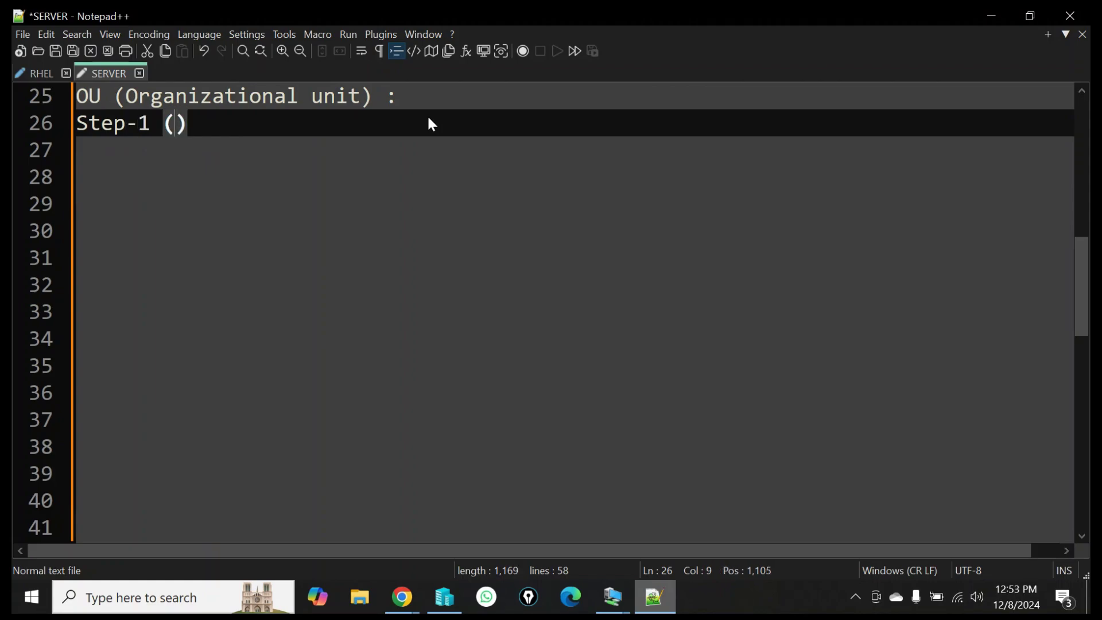
text(Create OS)
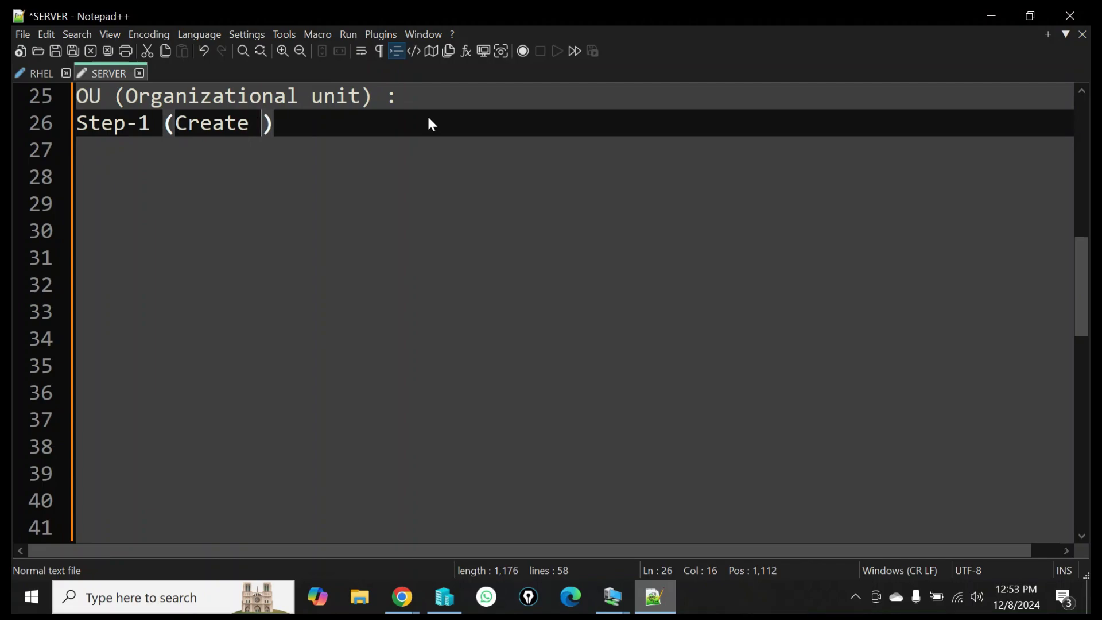
text( us)
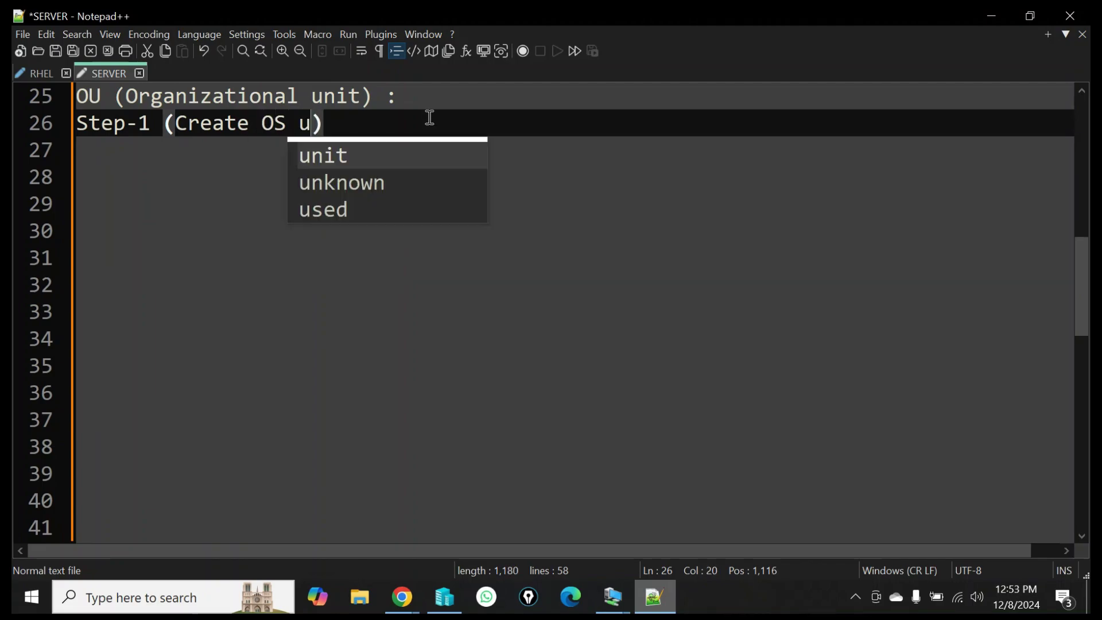
text(ing )
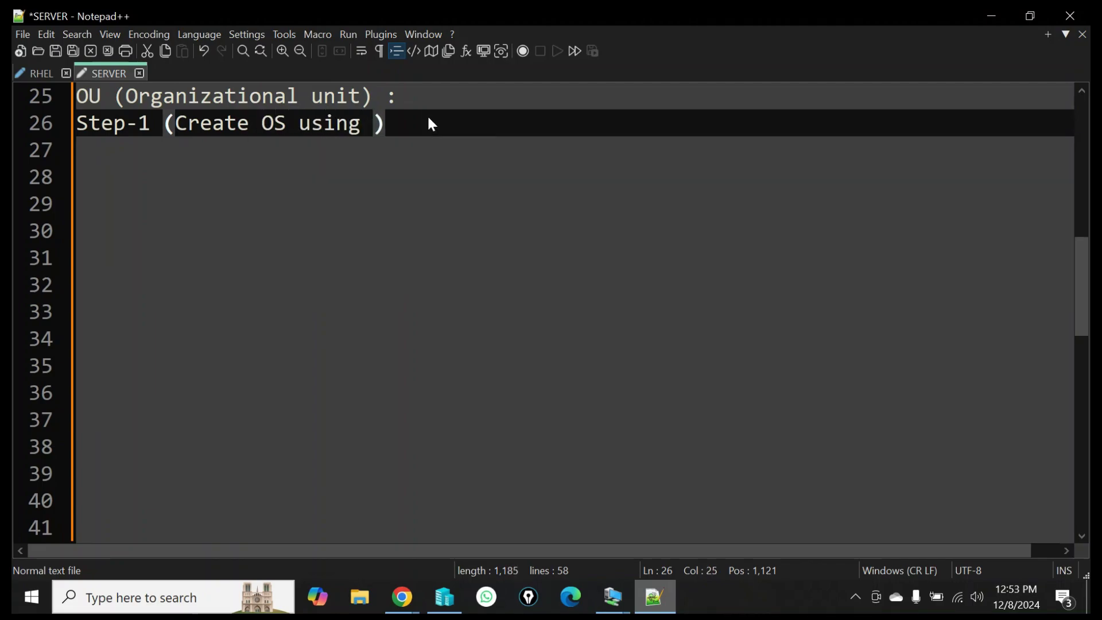
text(\AD)
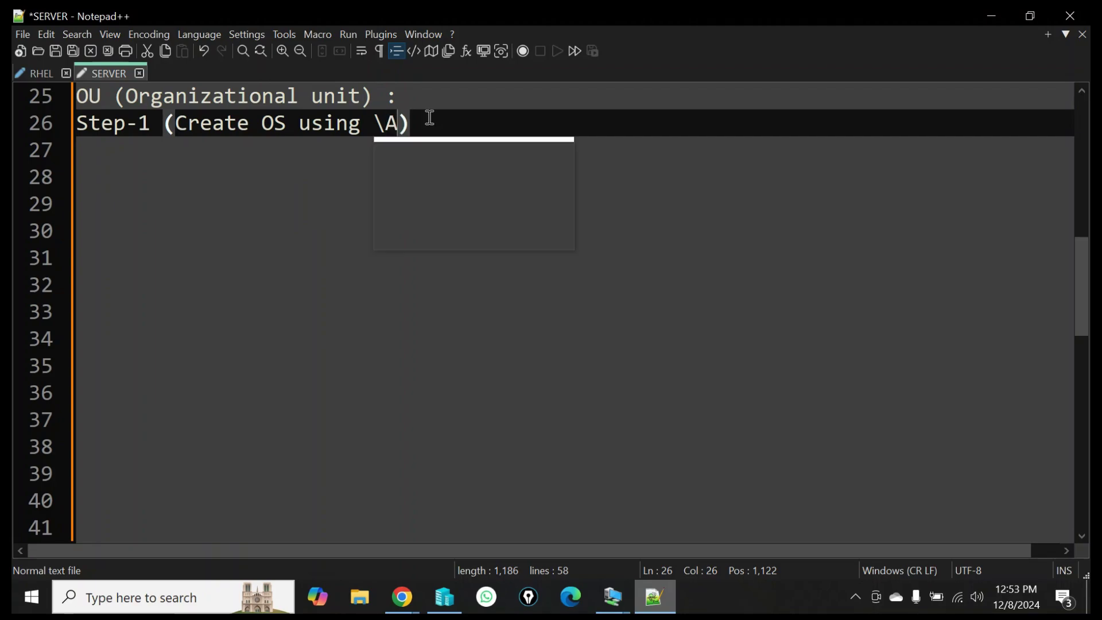
key(BackSpace)
key(BackSpace)
key(BackSpace)
text(AD)
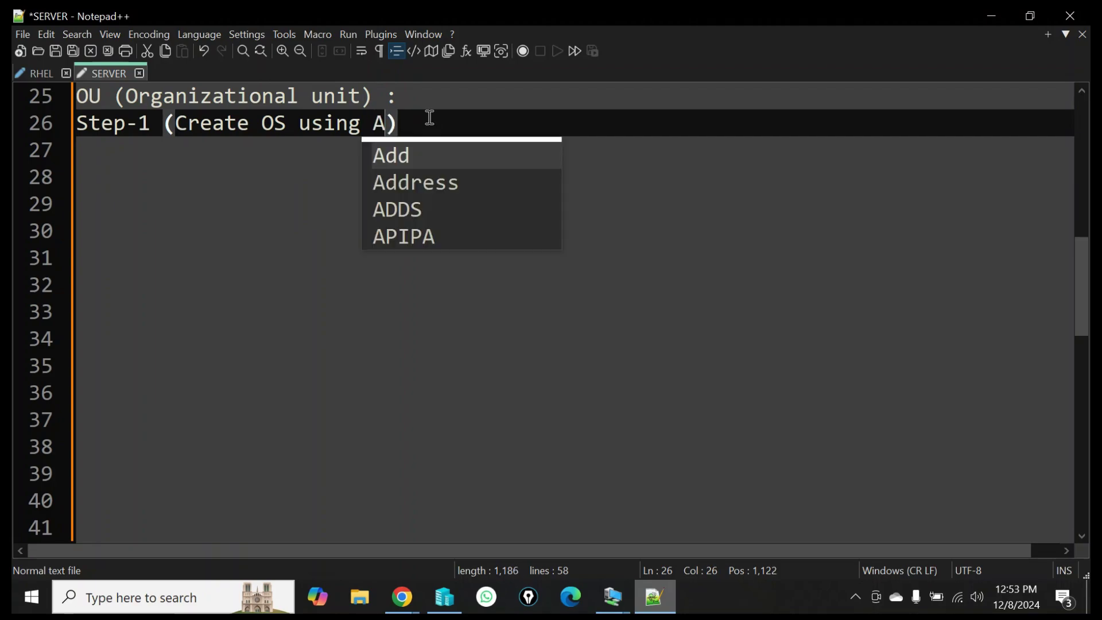
text( users a)
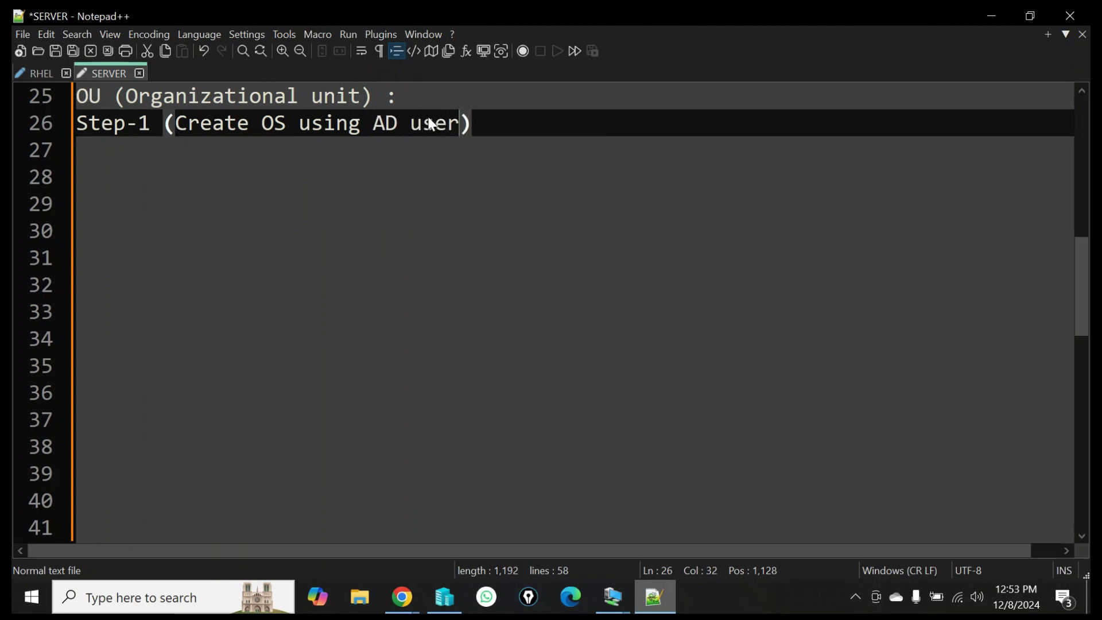
text(mnd)
key(BackSpace)
key(BackSpace)
key(BackSpace)
key(BackSpace)
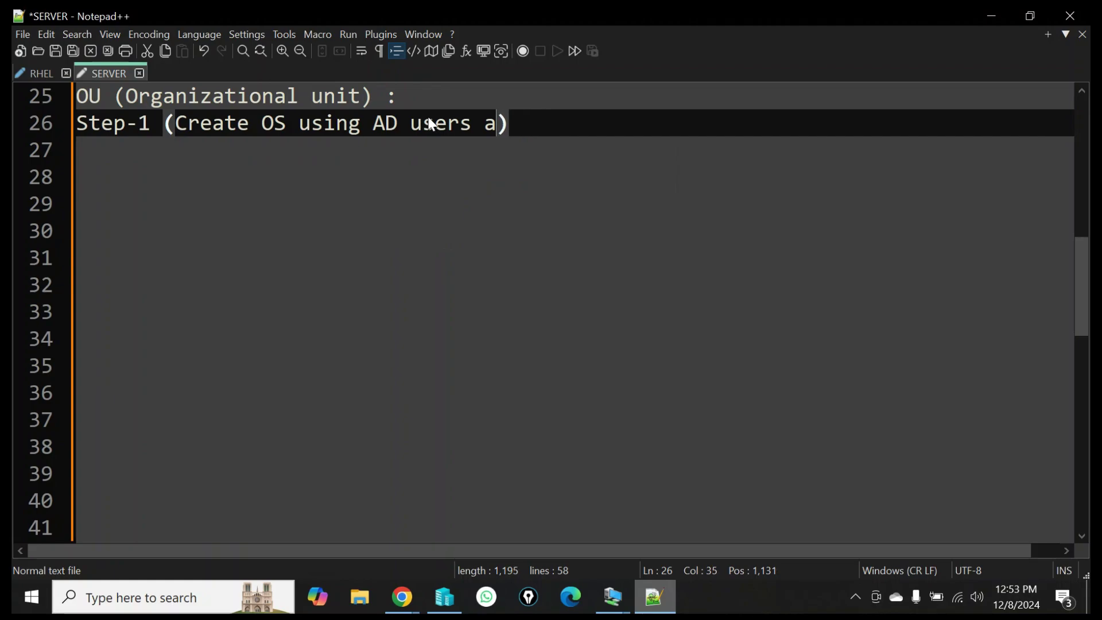
text(nd computer)
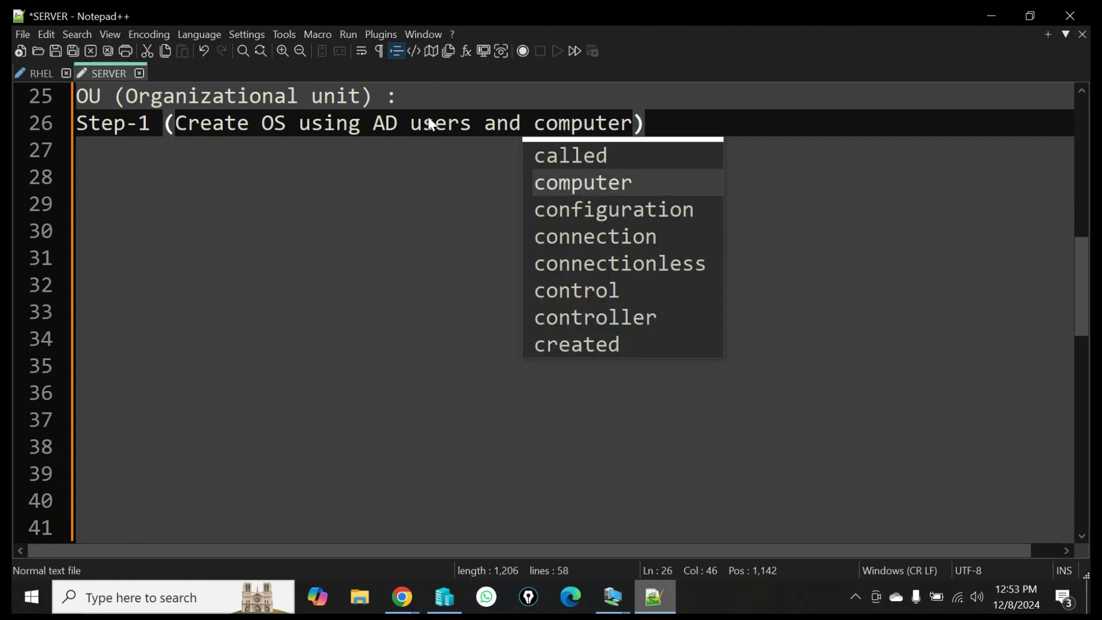
text(s)
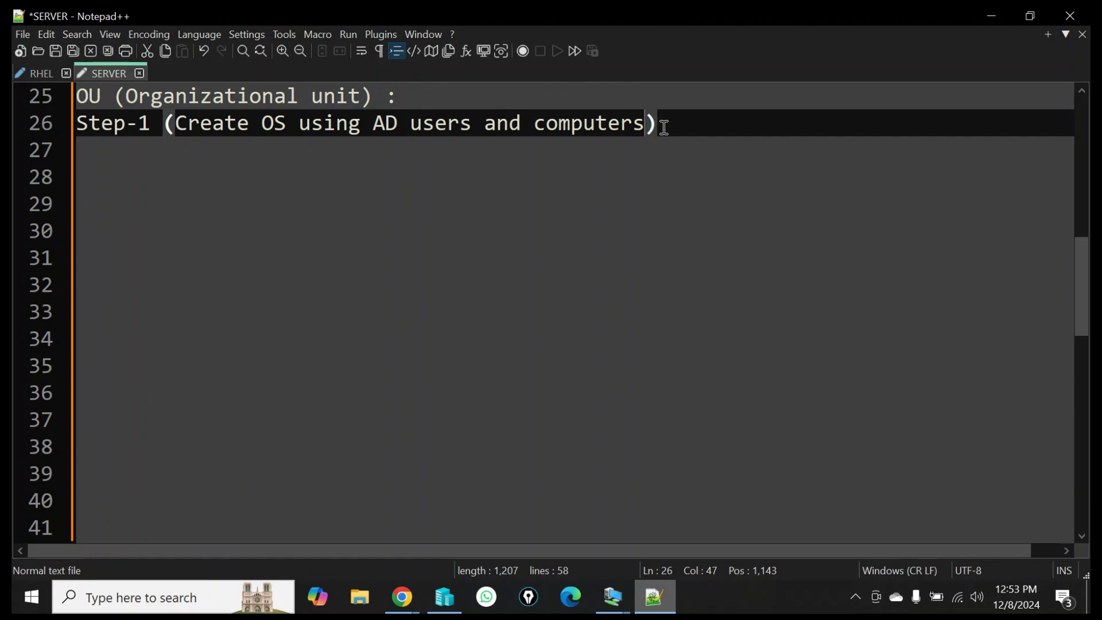
Extend the Step-1 line inside the parentheses with 'and add users to OU'.
click(669, 125)
click(646, 122)
text(and add)
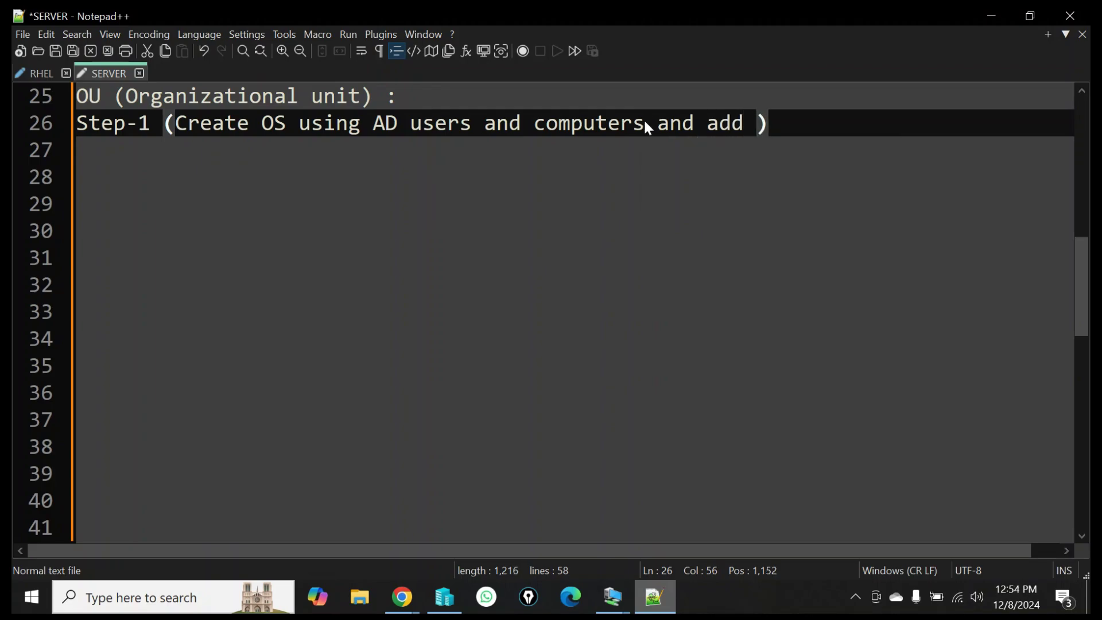
text( suers)
key(BackSpace)
key(BackSpace)
key(BackSpace)
key(BackSpace)
key(BackSpace)
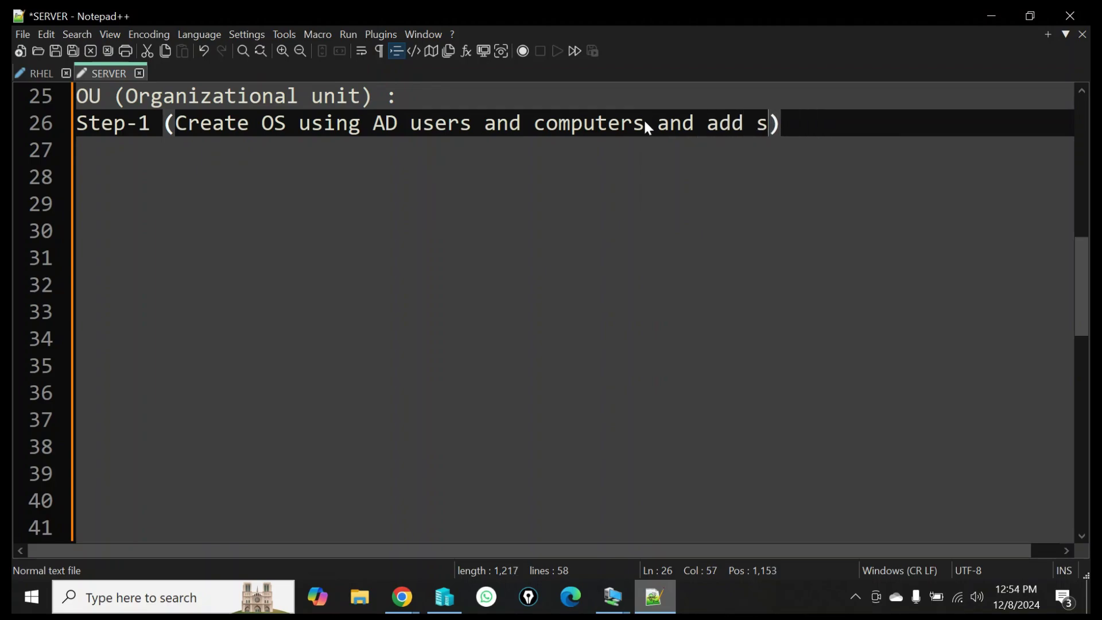
text(users)
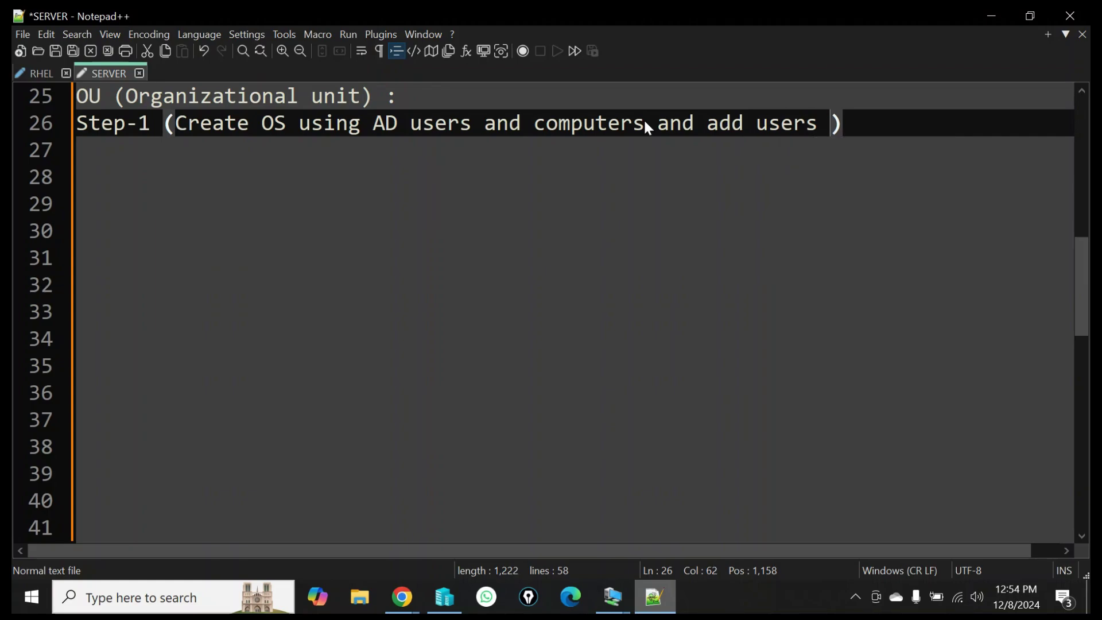
text( to OS)
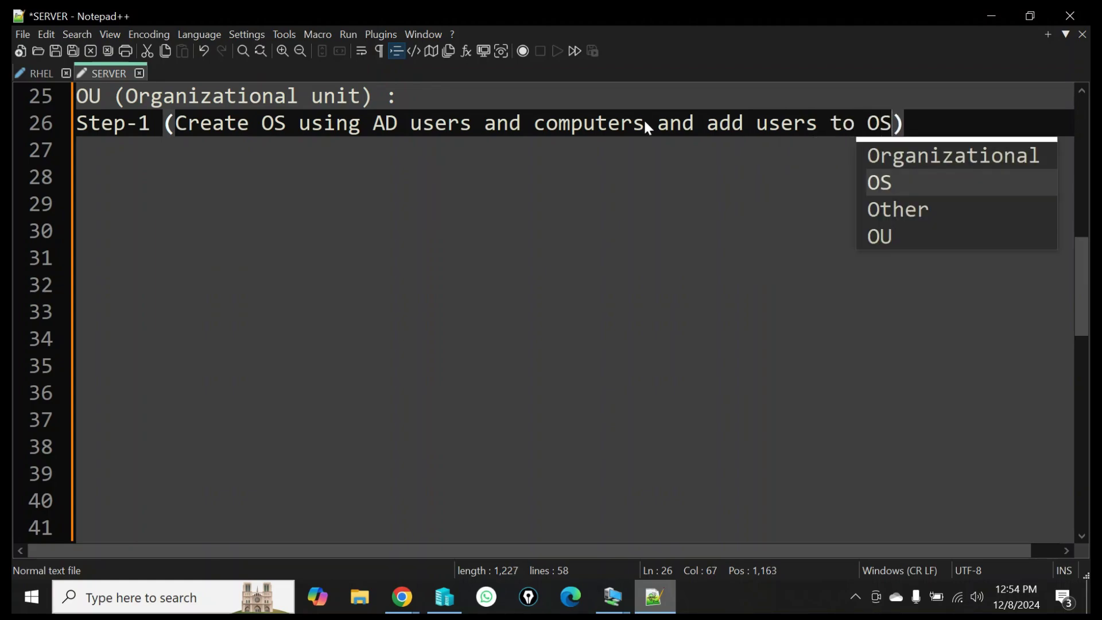
key(BackSpace)
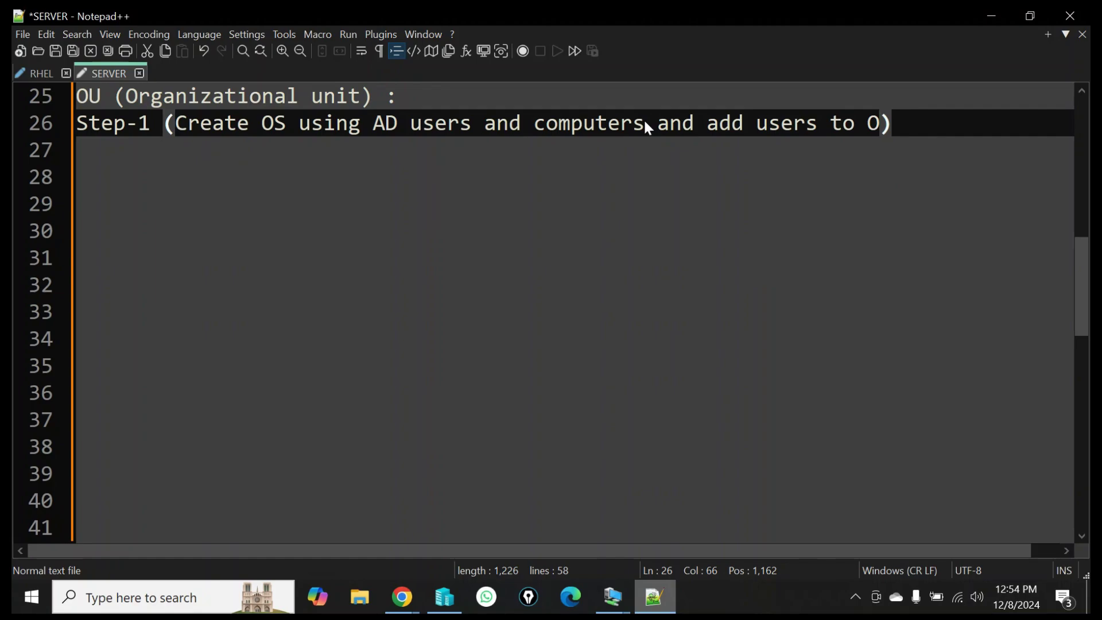
text(U)
key(Right)
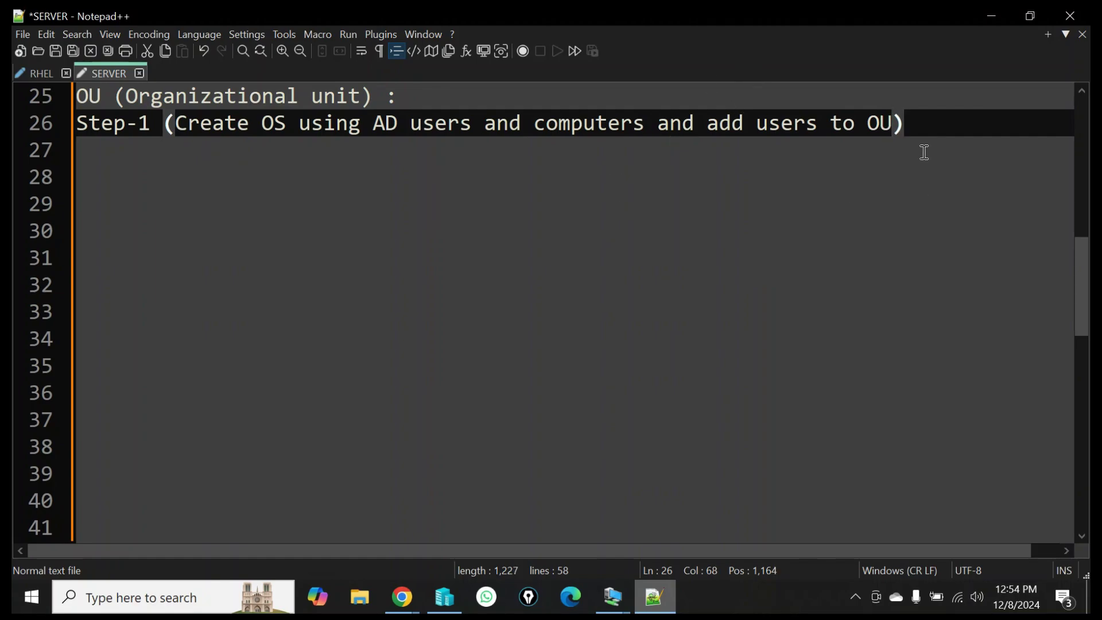
Add line 27 'Step-2 (Assign group policy using Group policy management)', fixing typos along the way.
key(Return)
text(2.)
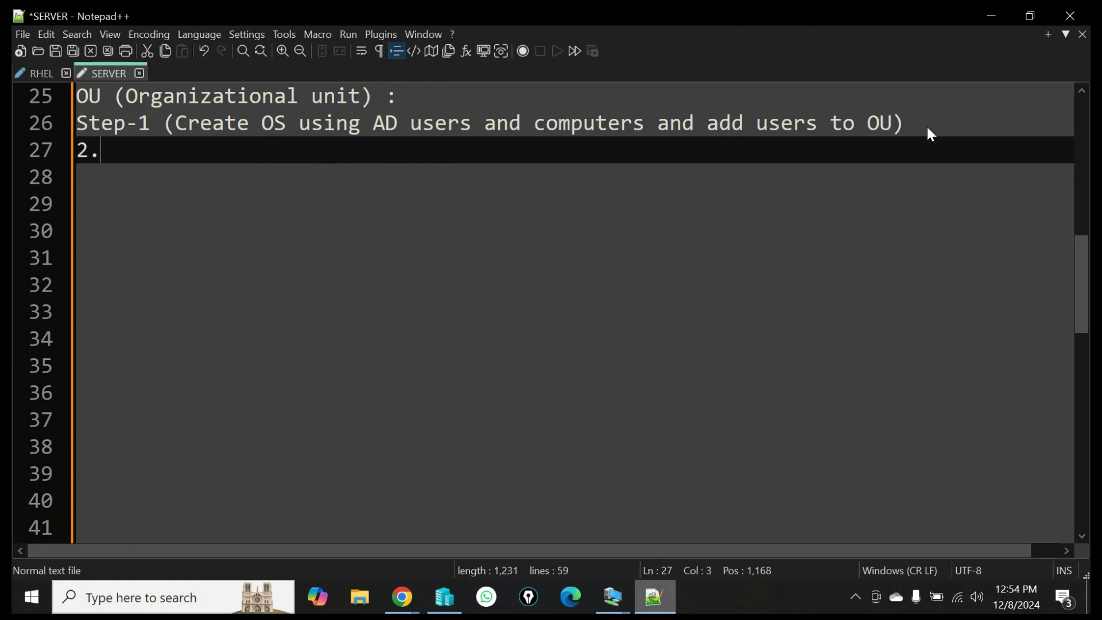
key(BackSpace)
key(BackSpace)
key(BackSpace)
text(Step-2)
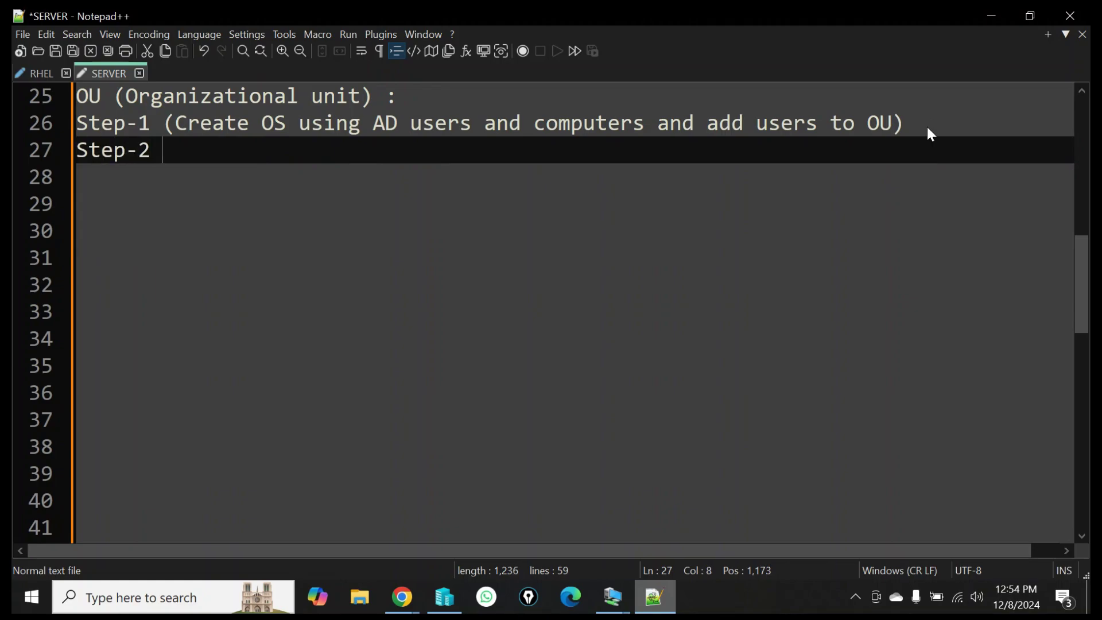
text( ()
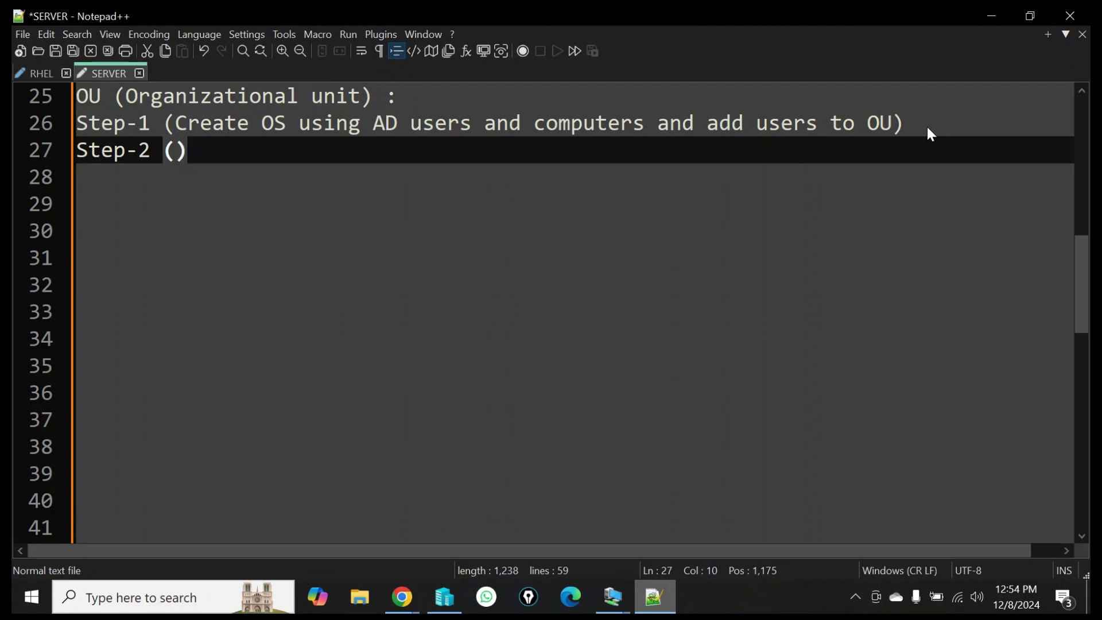
text(Assign)
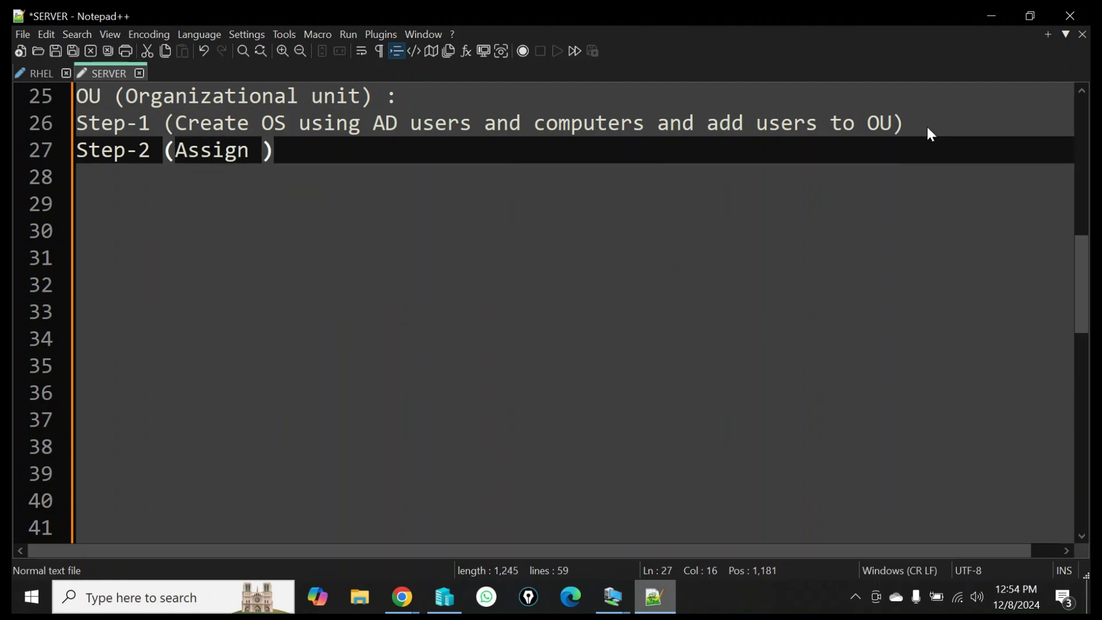
text( group )
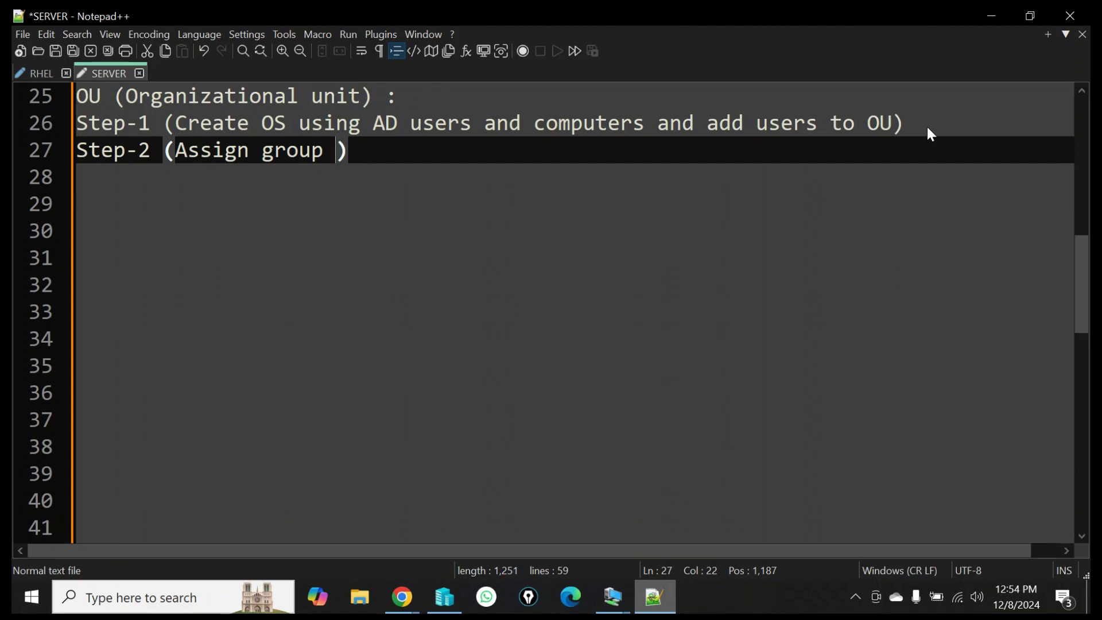
text(policy )
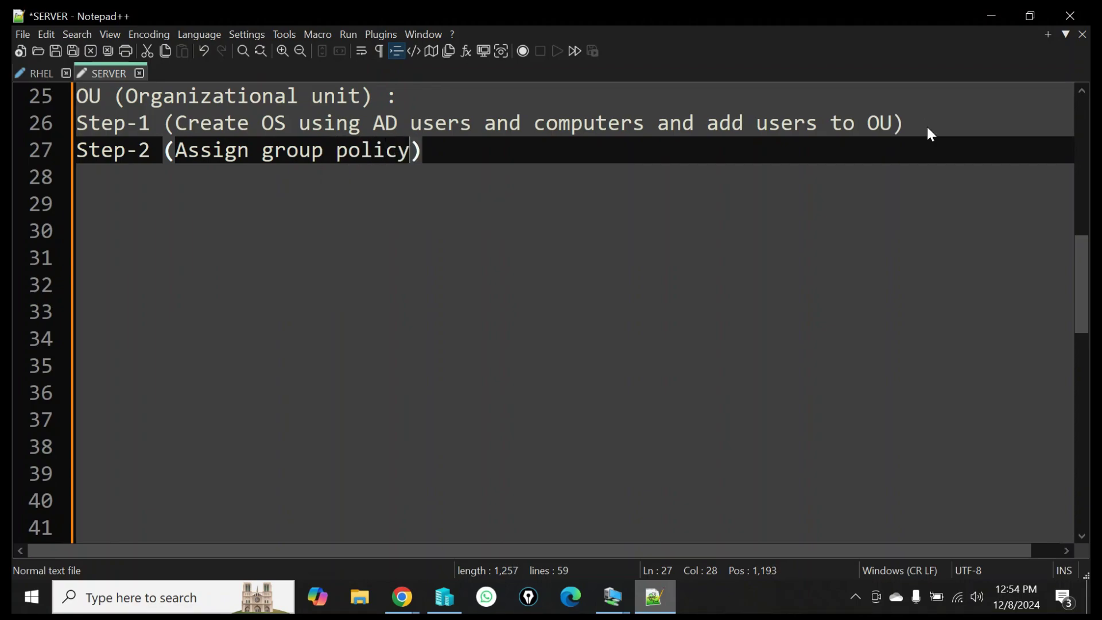
text(usn)
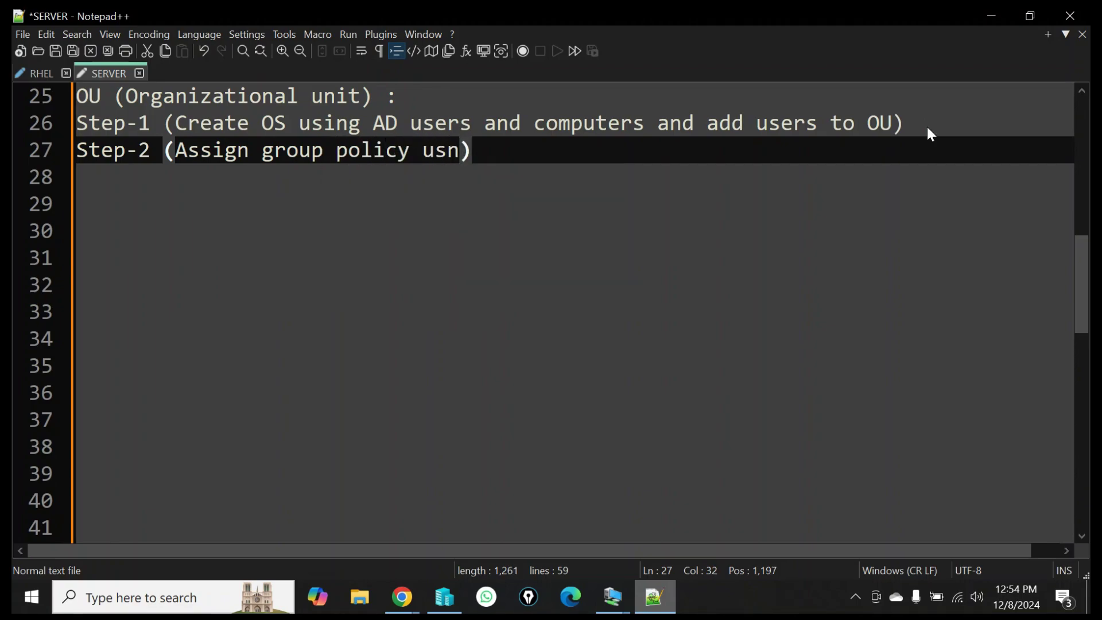
key(BackSpace)
text(ing )
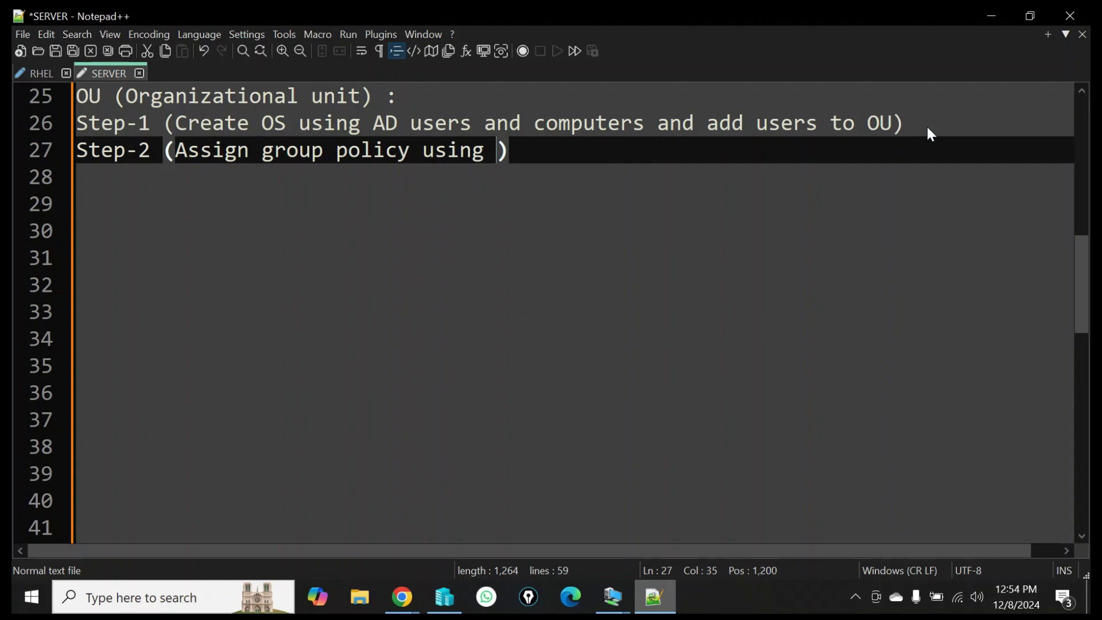
text(G)
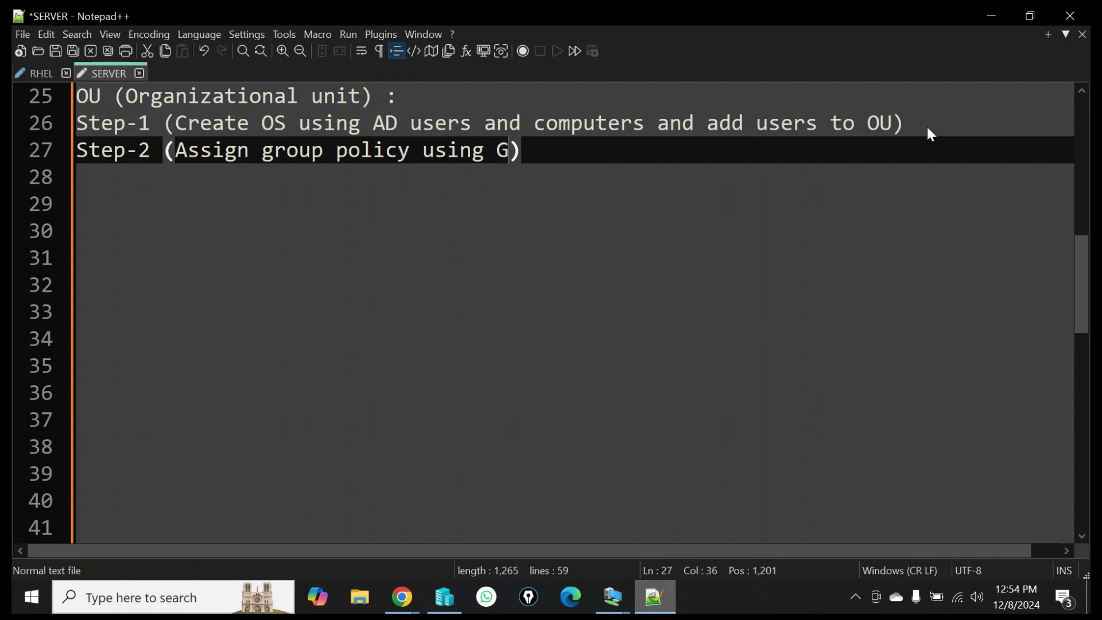
text(rouop)
key(BackSpace)
key(BackSpace)
key(BackSpace)
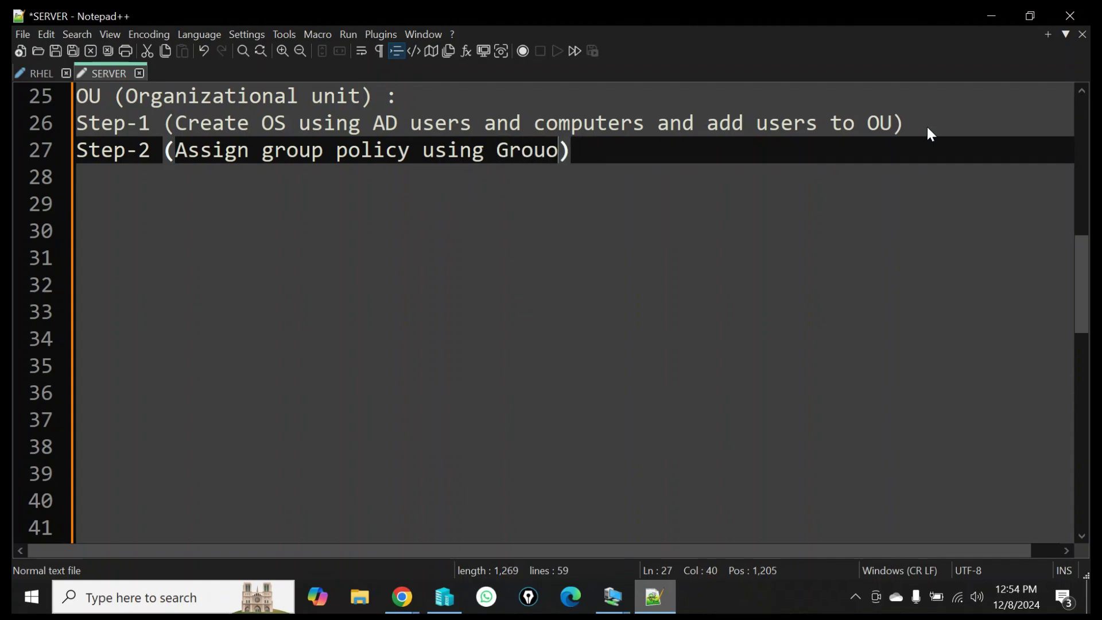
text(p pol)
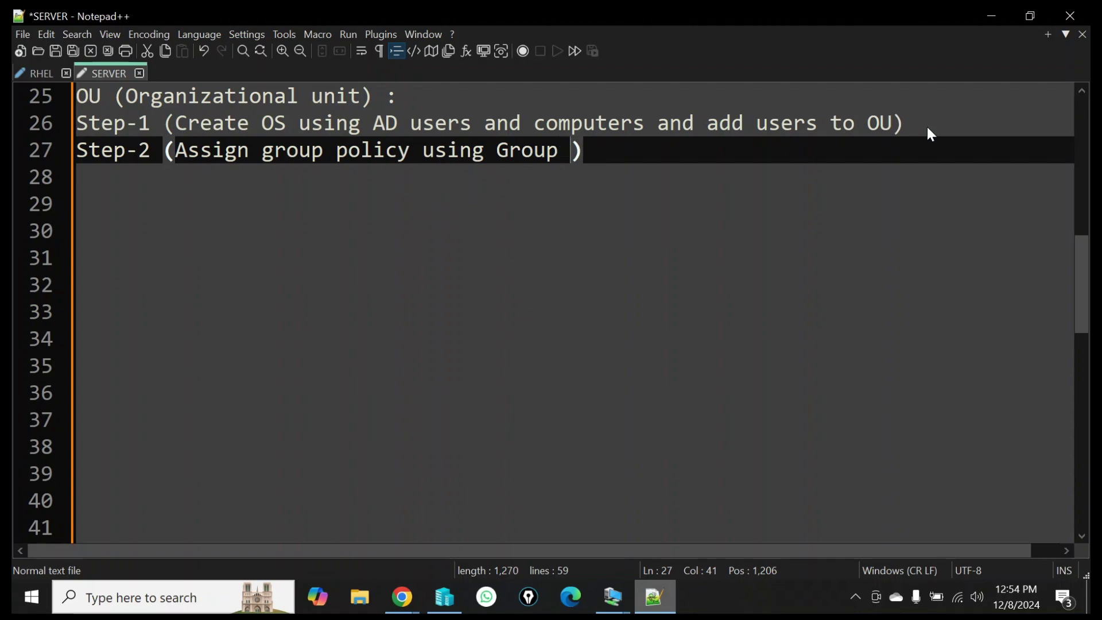
text(i)
key(Return)
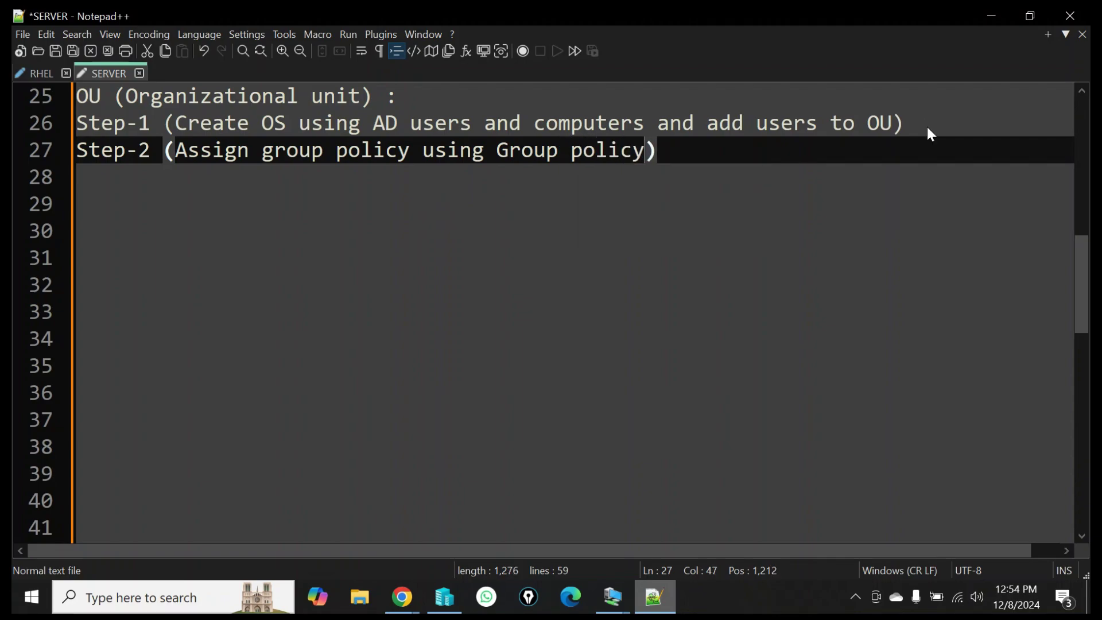
text(management)
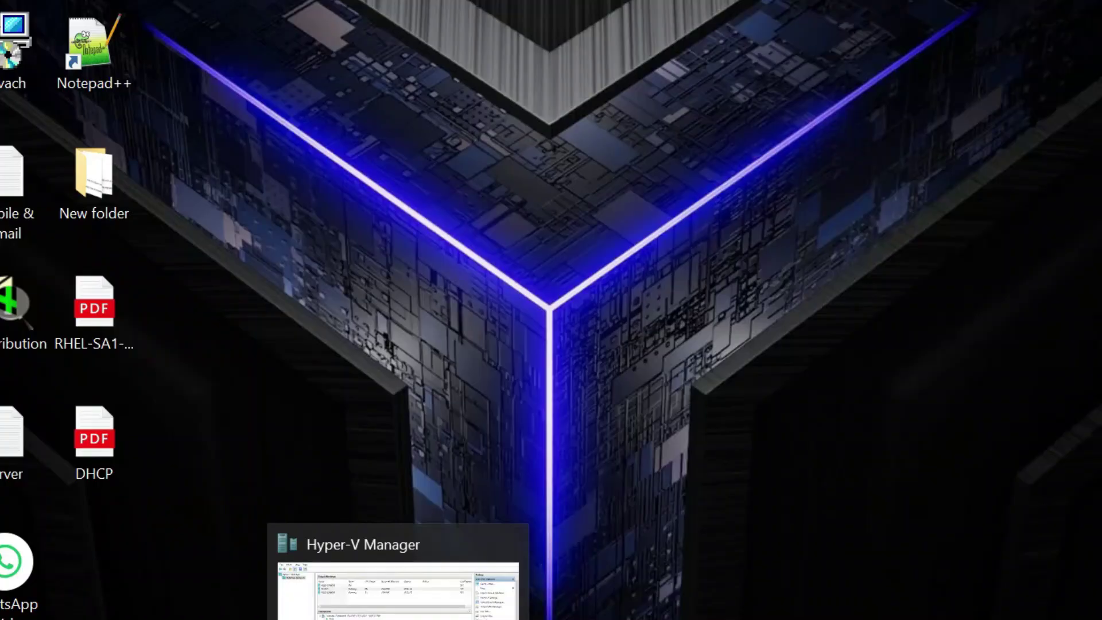
On the PDC SERVER VM, launch Active Directory Users and Computers from Server Manager Tools and view Domain Controllers.
mouse_move(612, 597)
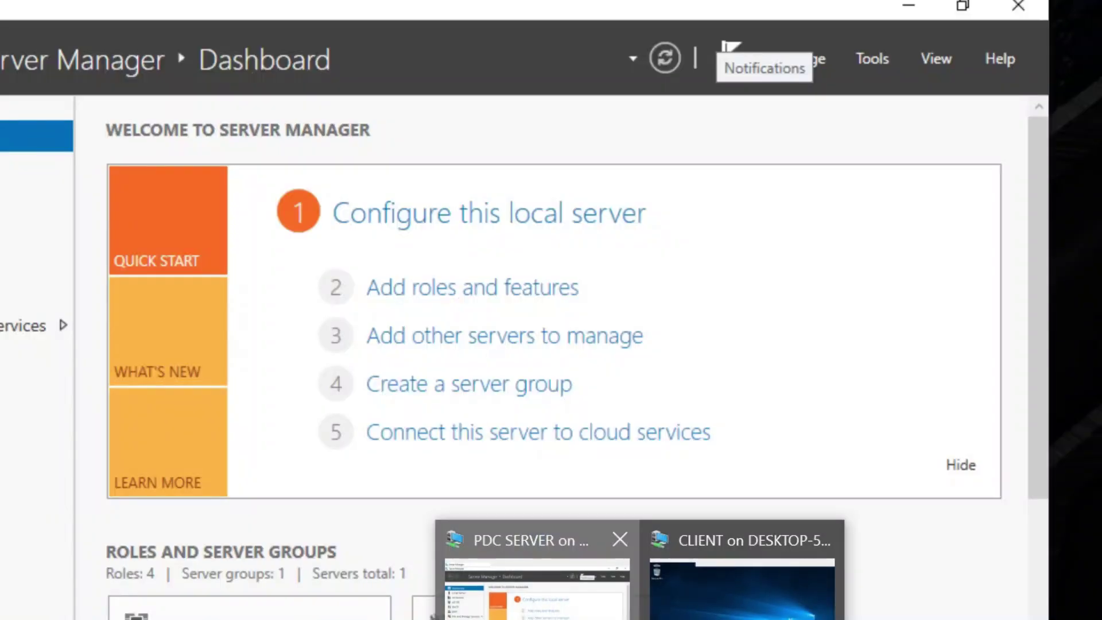
click(536, 588)
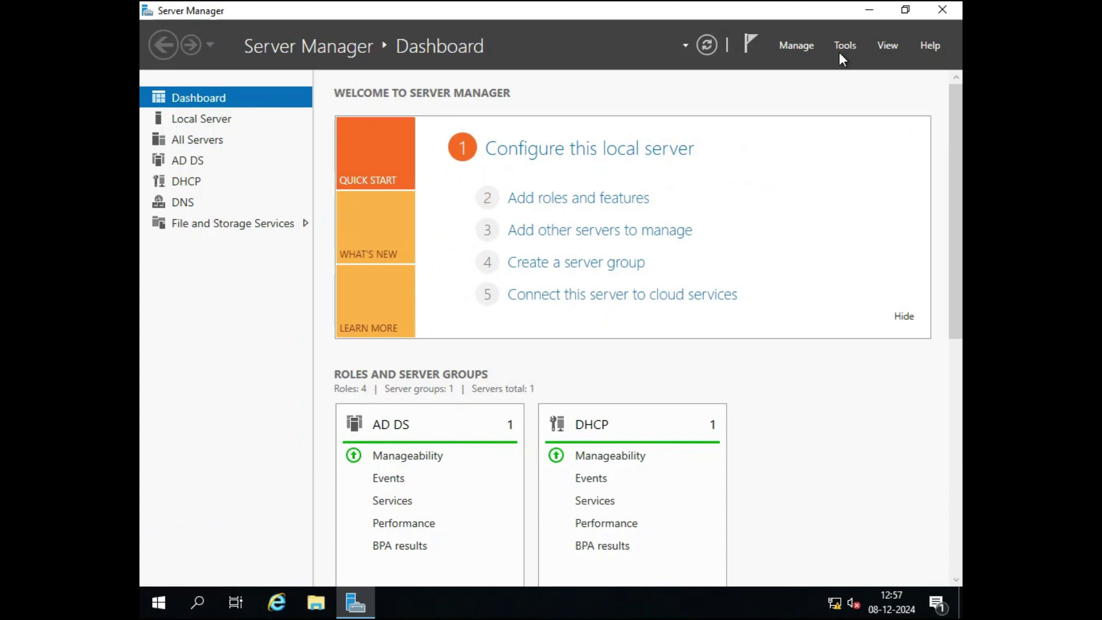
click(846, 47)
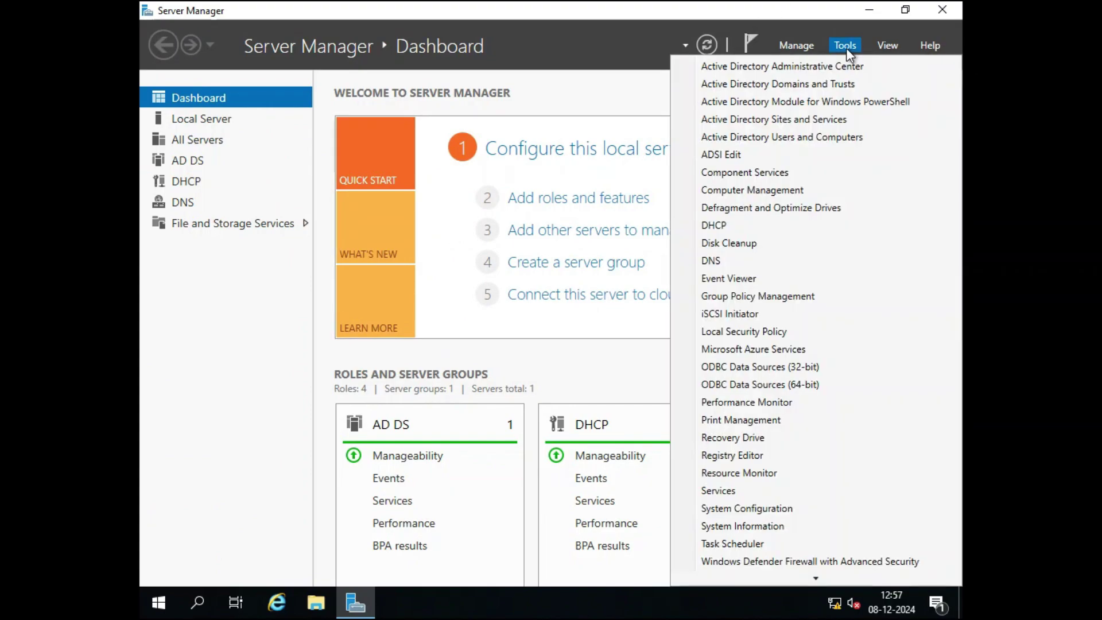
click(809, 138)
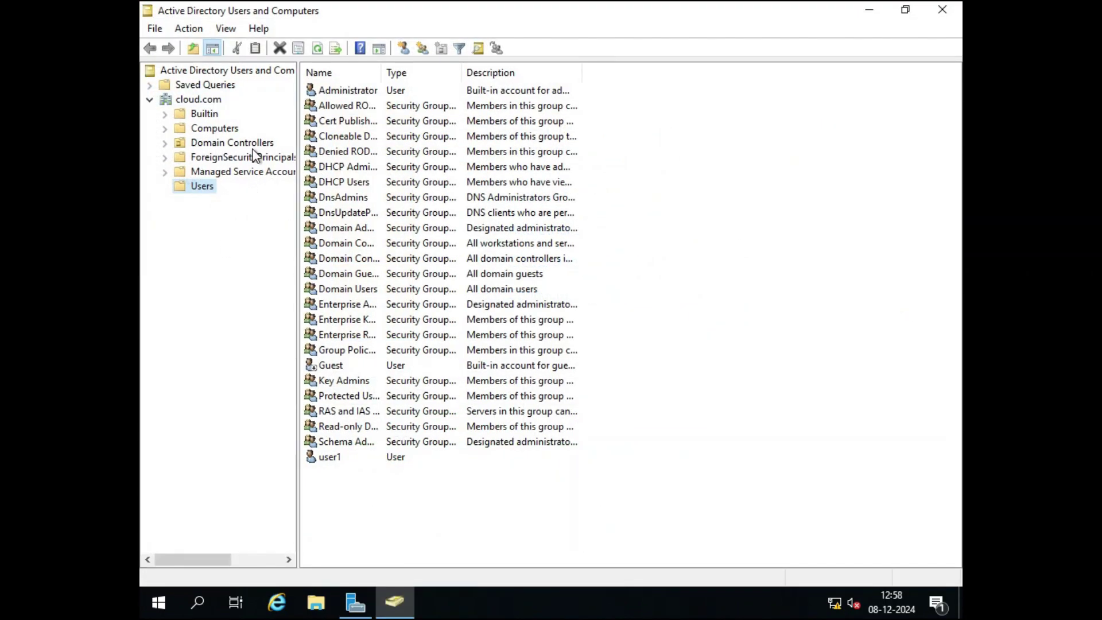
click(165, 143)
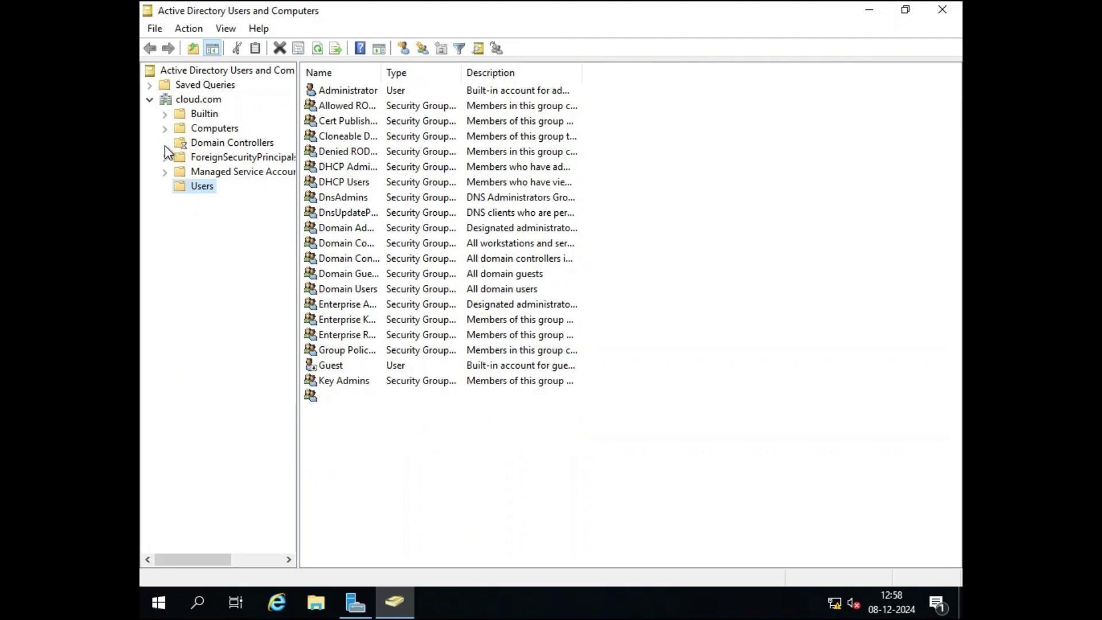
click(220, 146)
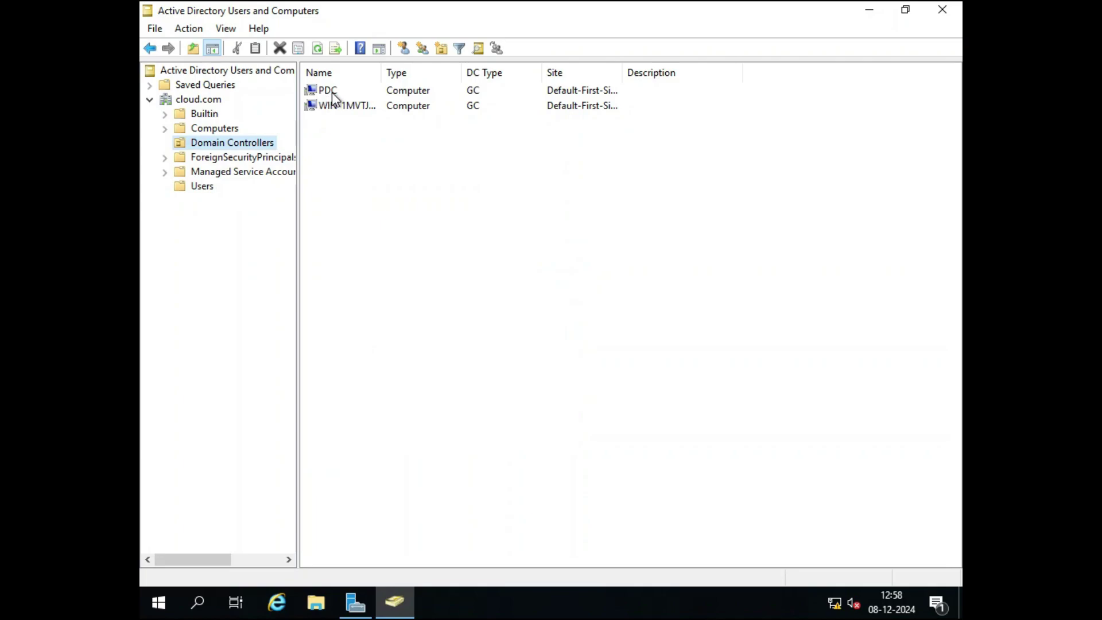
Add a new organizational unit 'TECH' under cloud.com's Domain Controllers container.
click(358, 107)
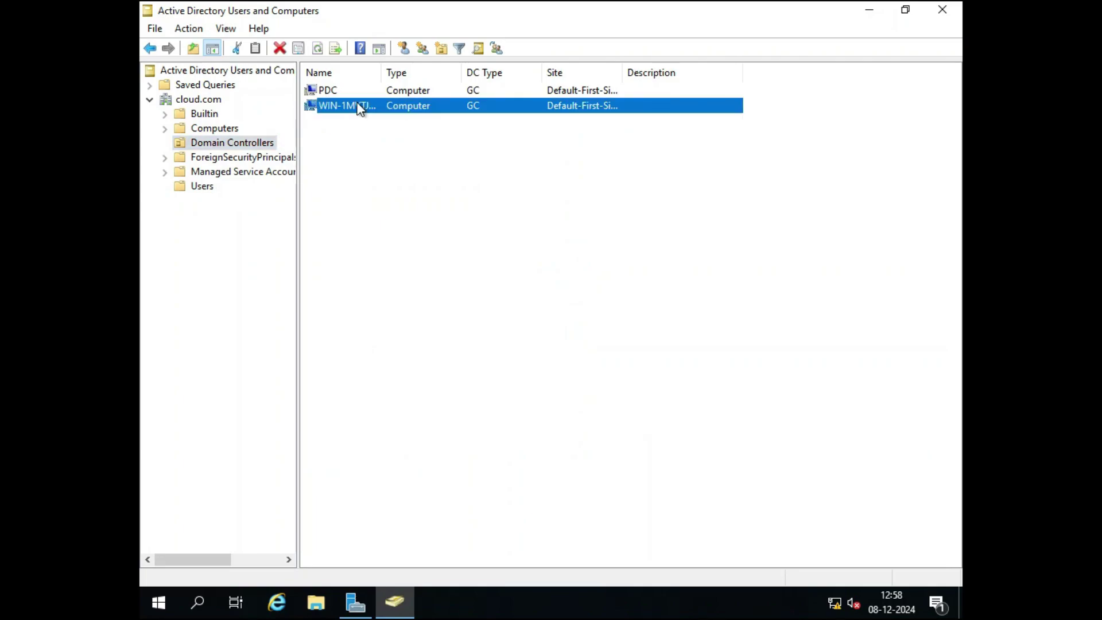
right_click(218, 143)
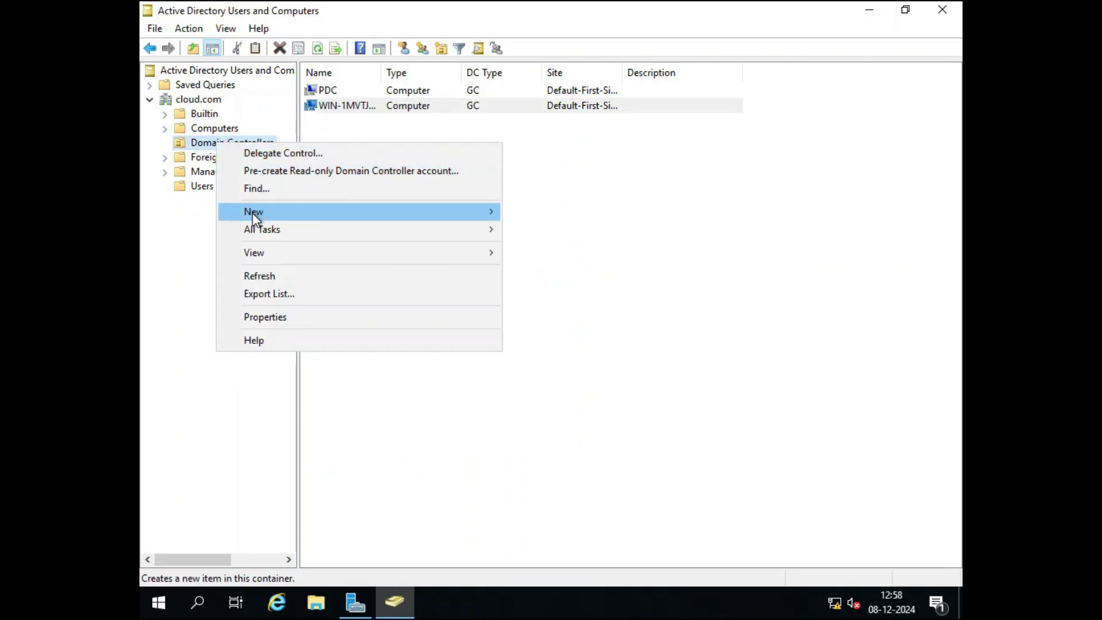
mouse_move(252, 214)
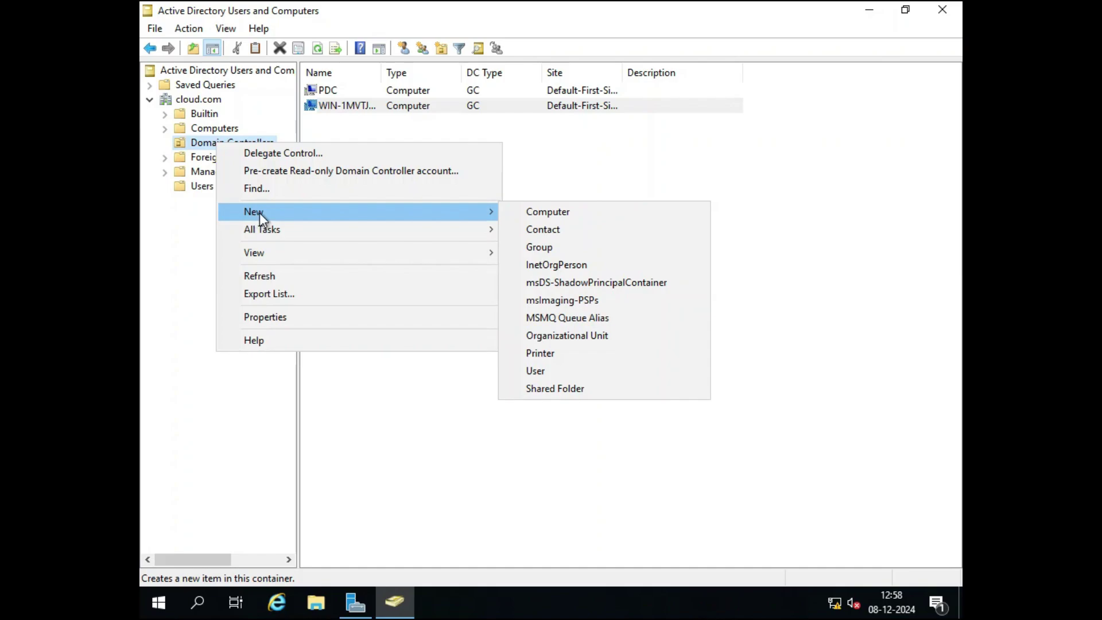
click(573, 339)
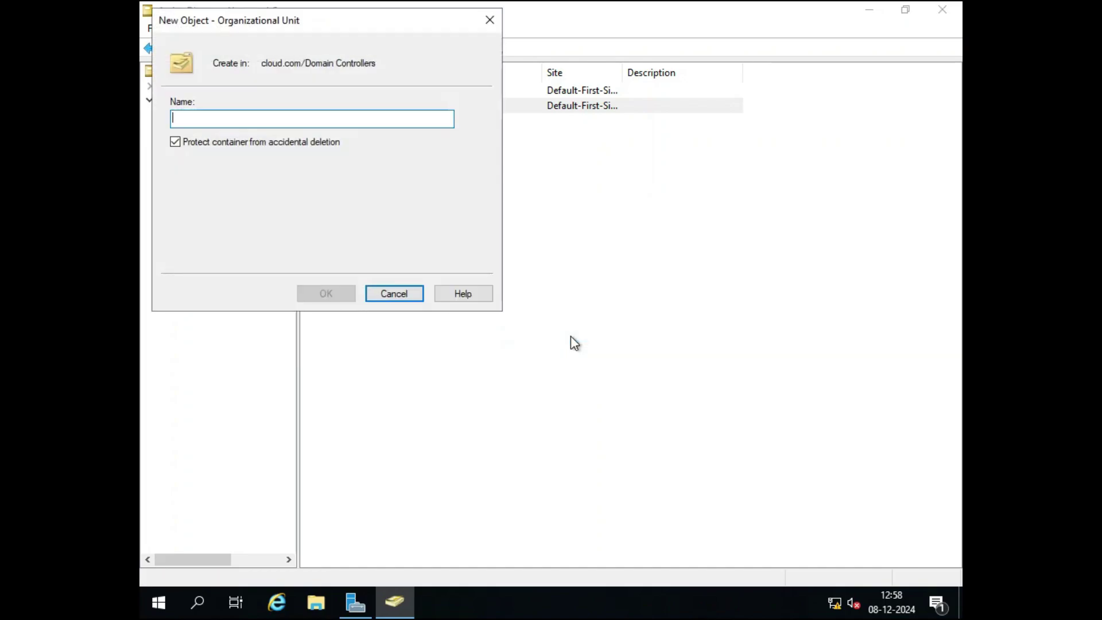
text(TECH)
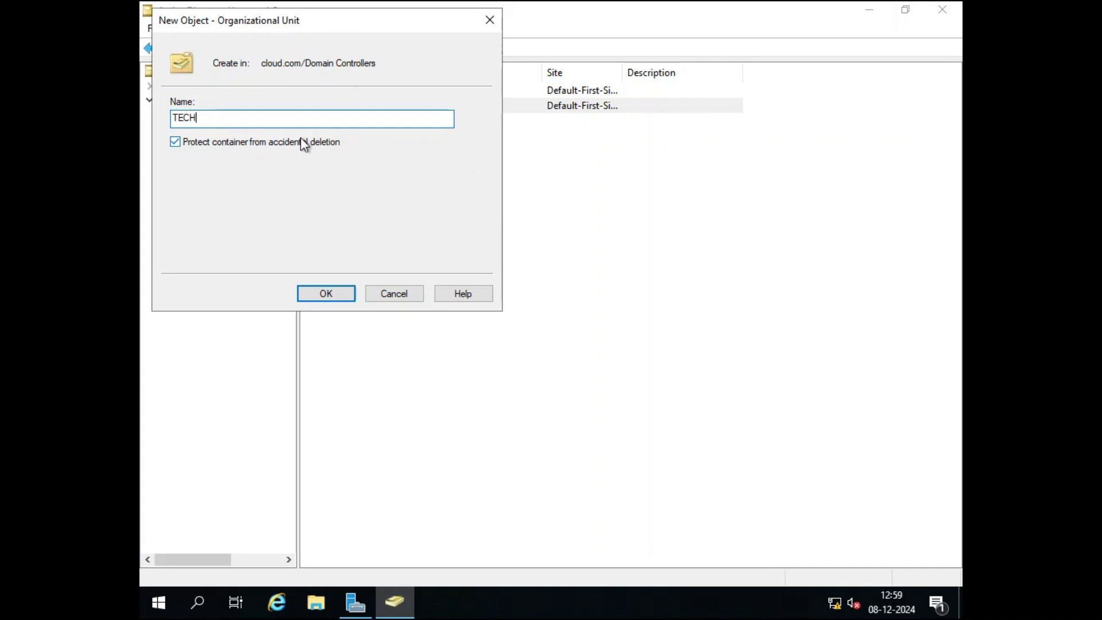
click(342, 292)
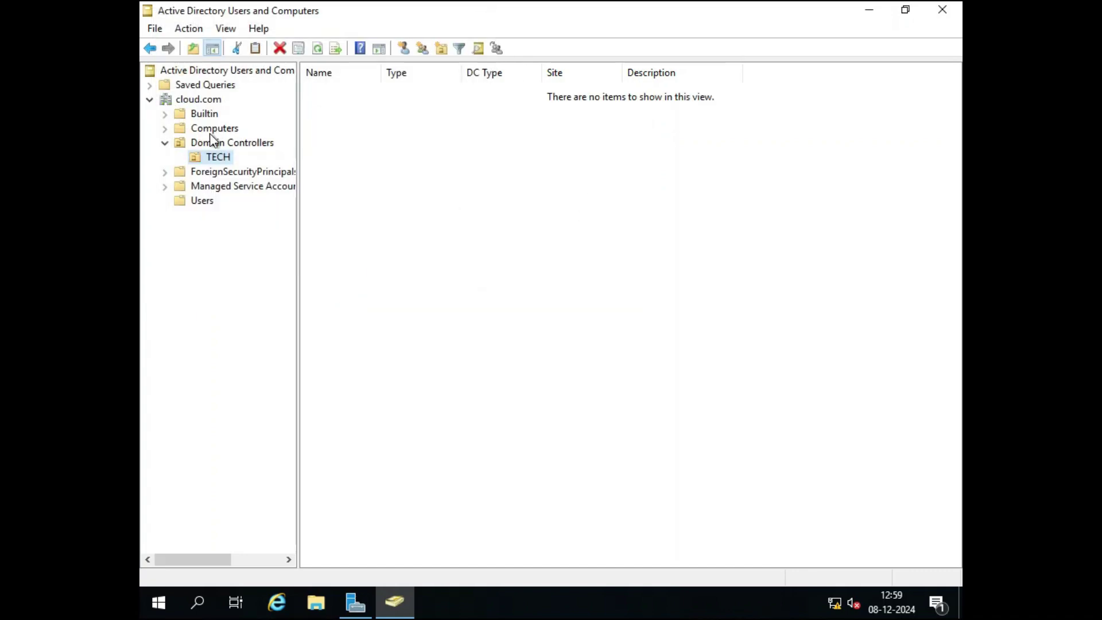
right_click(215, 166)
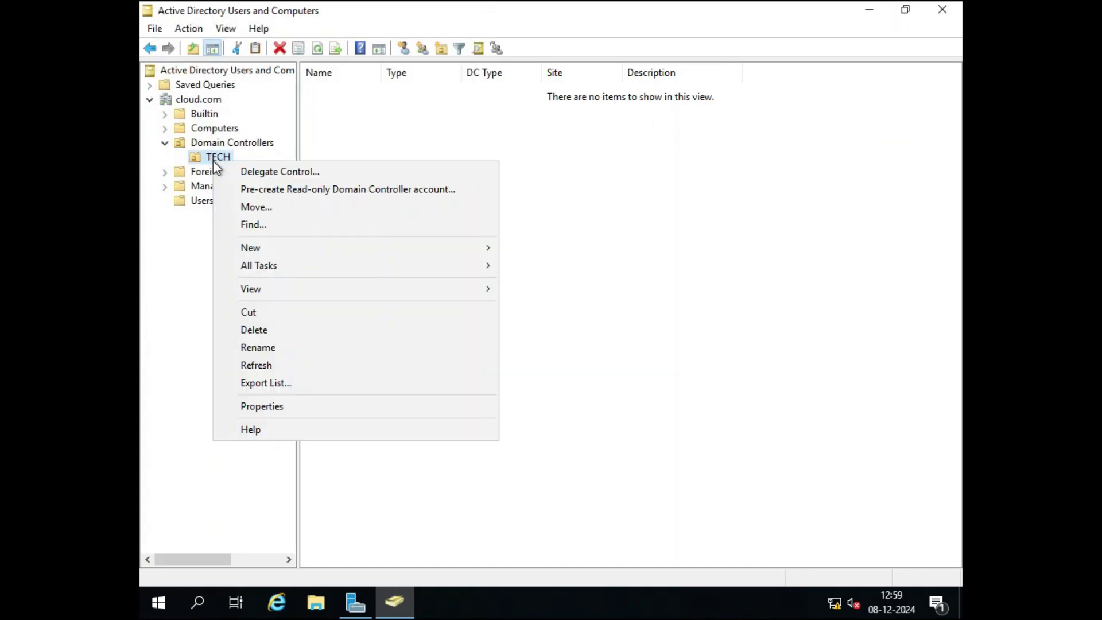
click(258, 328)
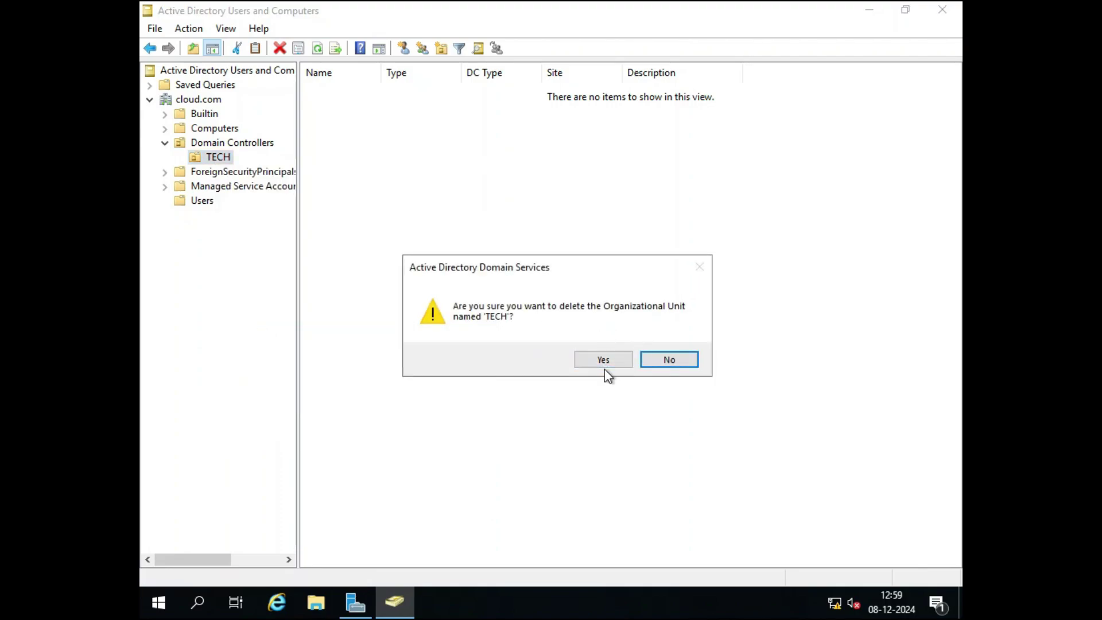
click(607, 367)
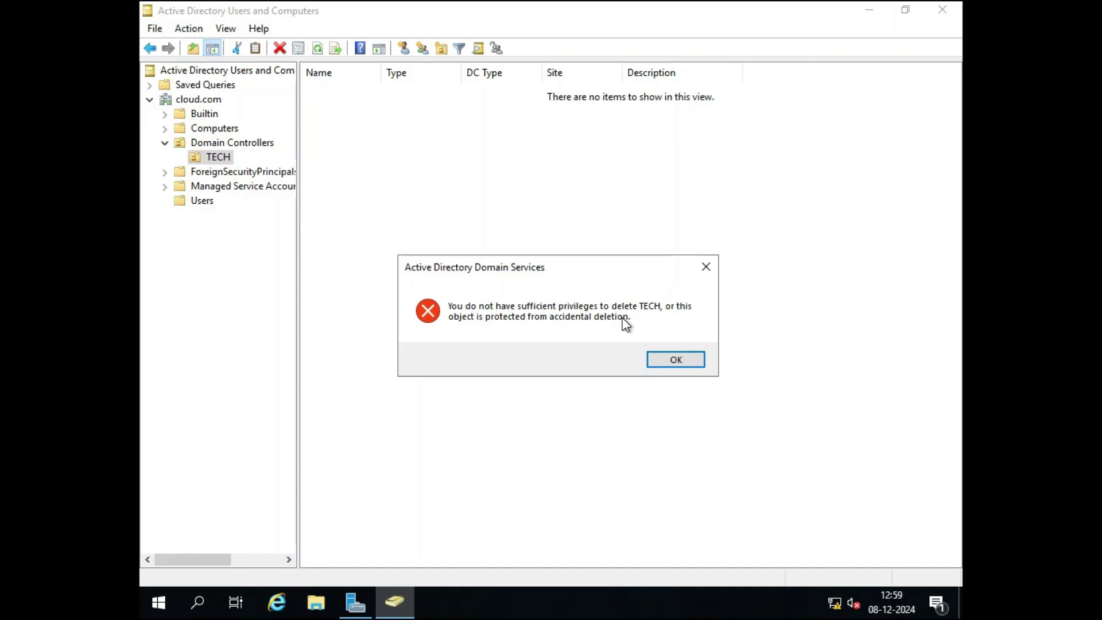
key(Return)
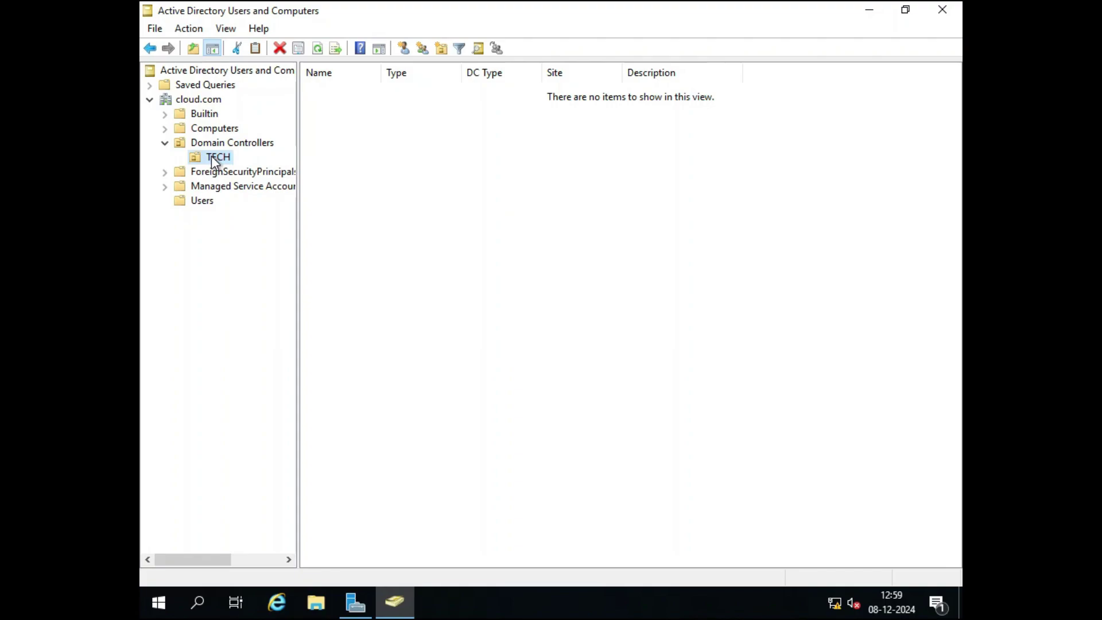
Check TECH's properties, then enable Advanced Features in the View menu.
right_click(211, 158)
click(275, 408)
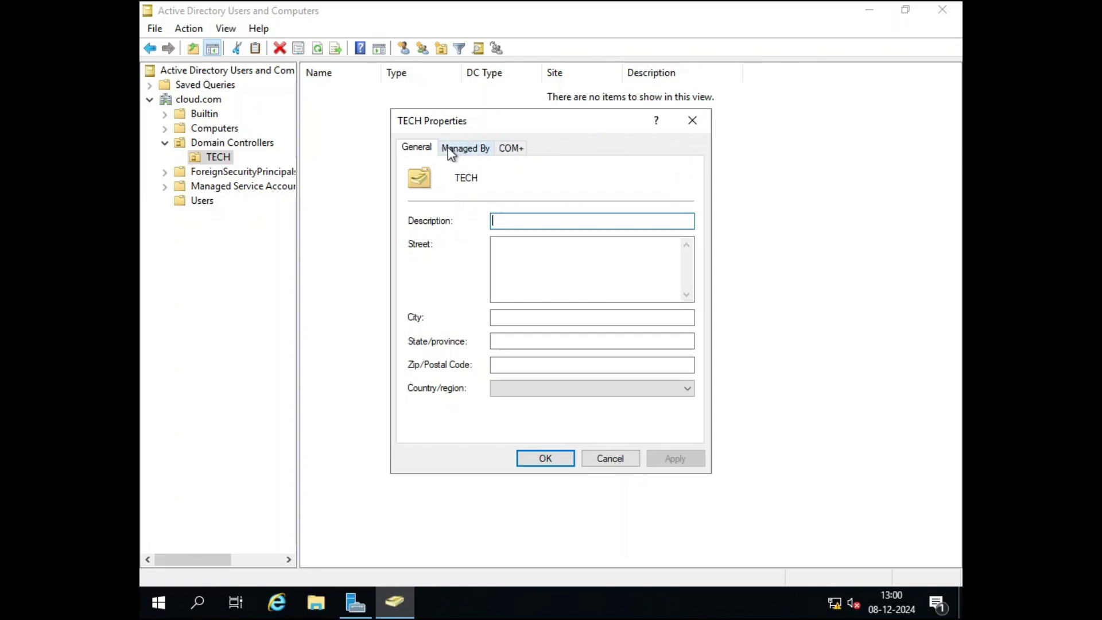
click(224, 159)
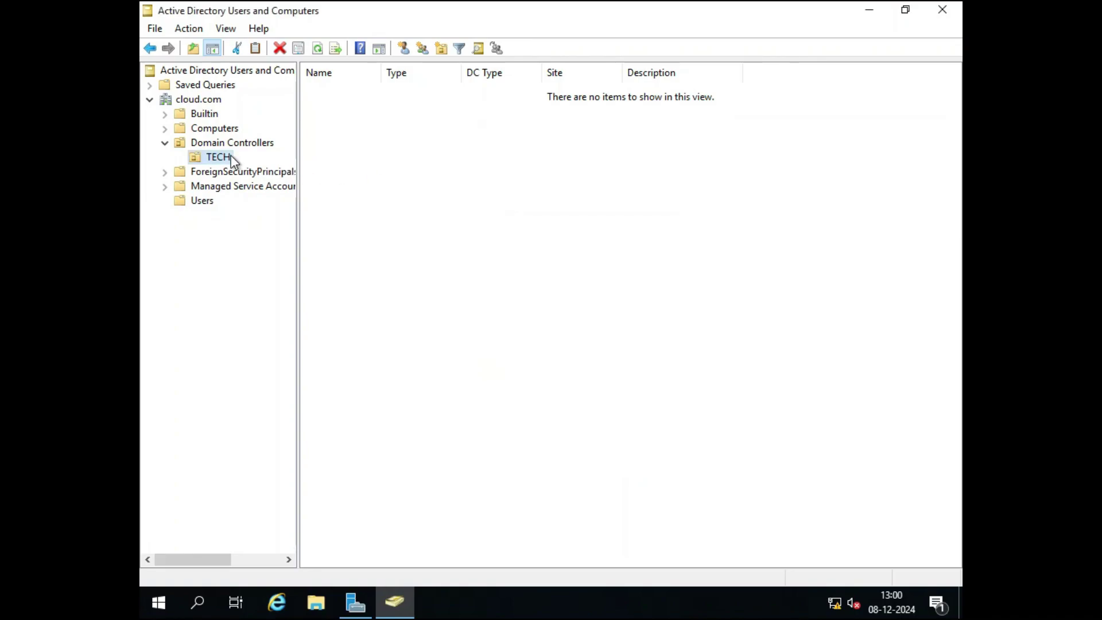
right_click(228, 159)
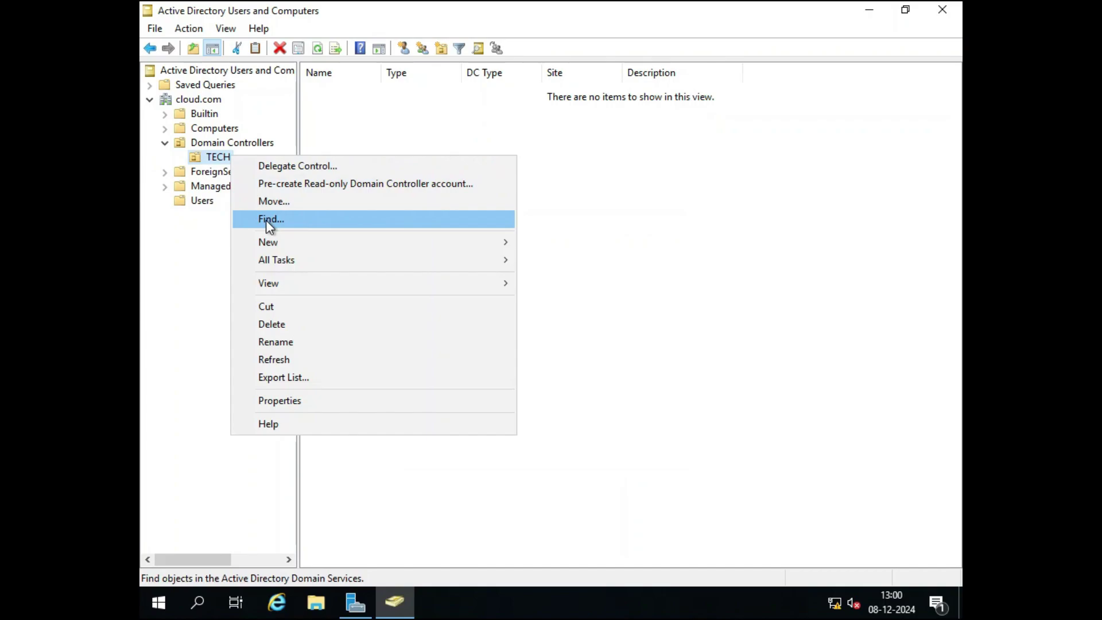
mouse_move(271, 285)
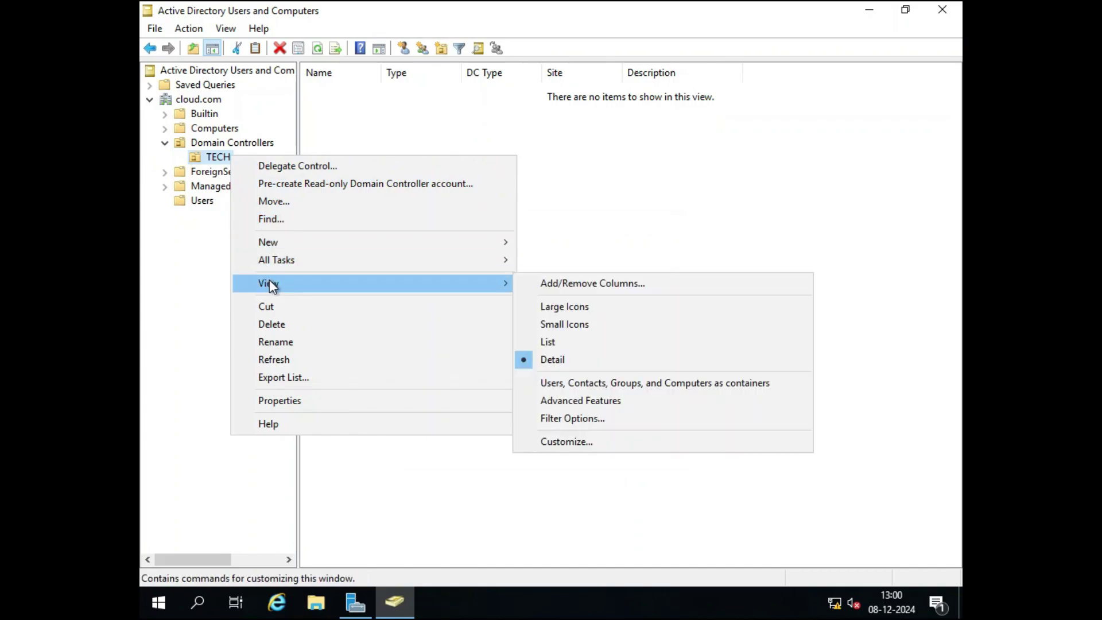
click(563, 400)
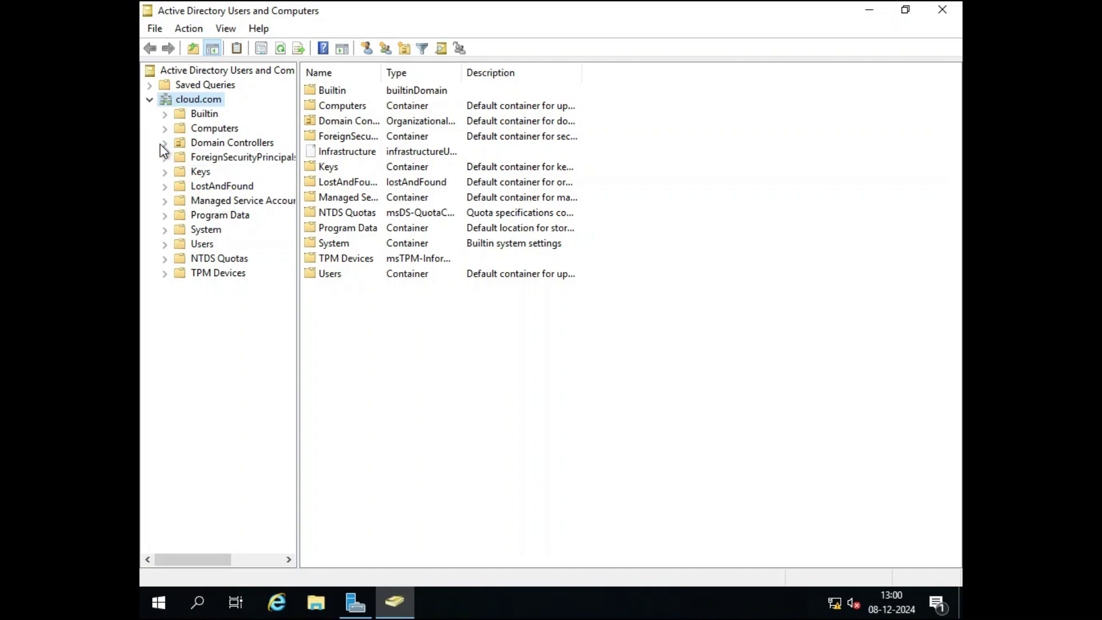
In TECH's Object tab, clear 'Protect object from accidental deletion', apply and close.
click(211, 144)
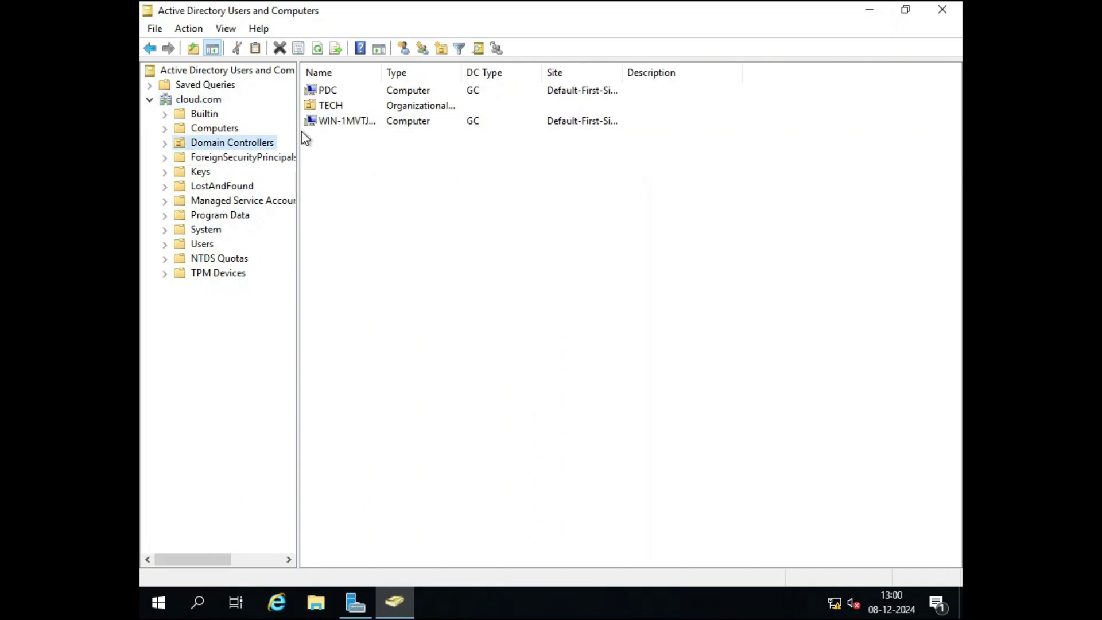
click(166, 143)
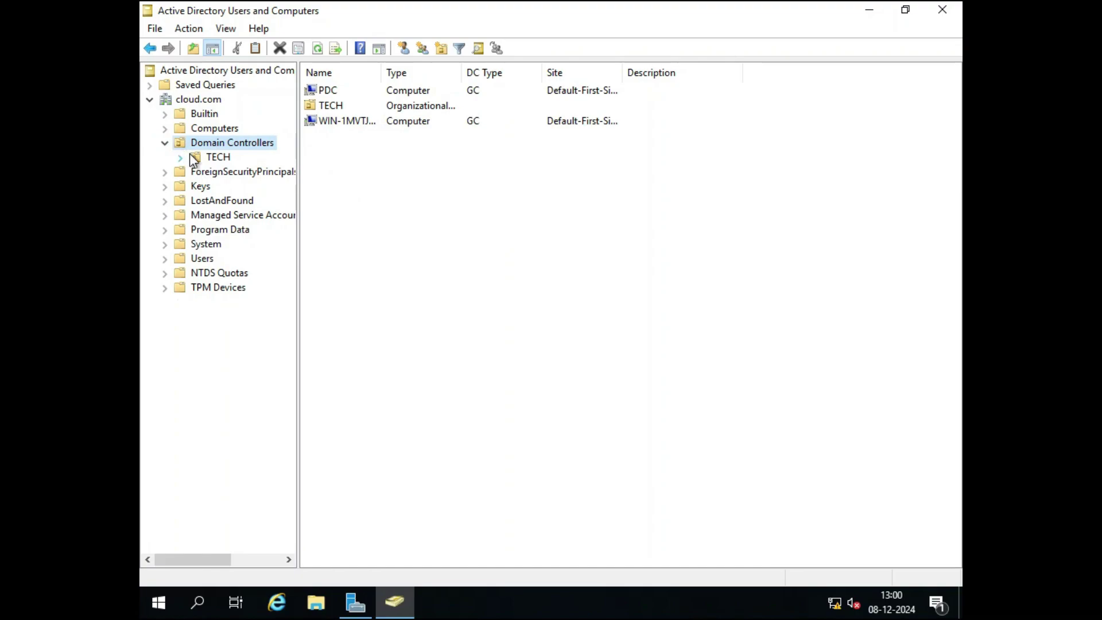
click(211, 157)
right_click(211, 158)
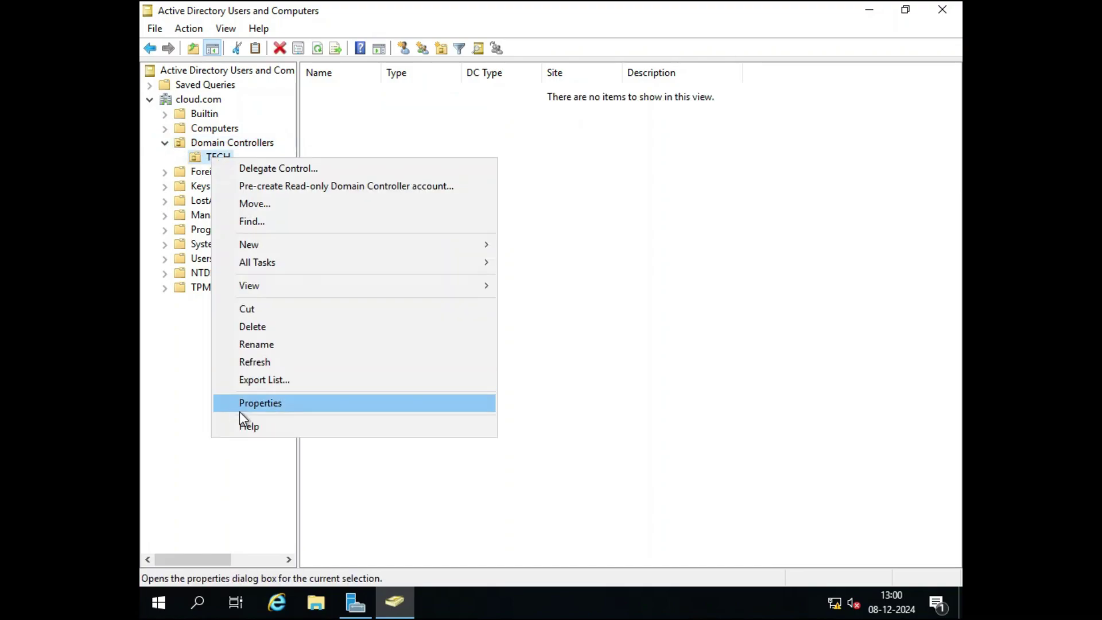
click(260, 404)
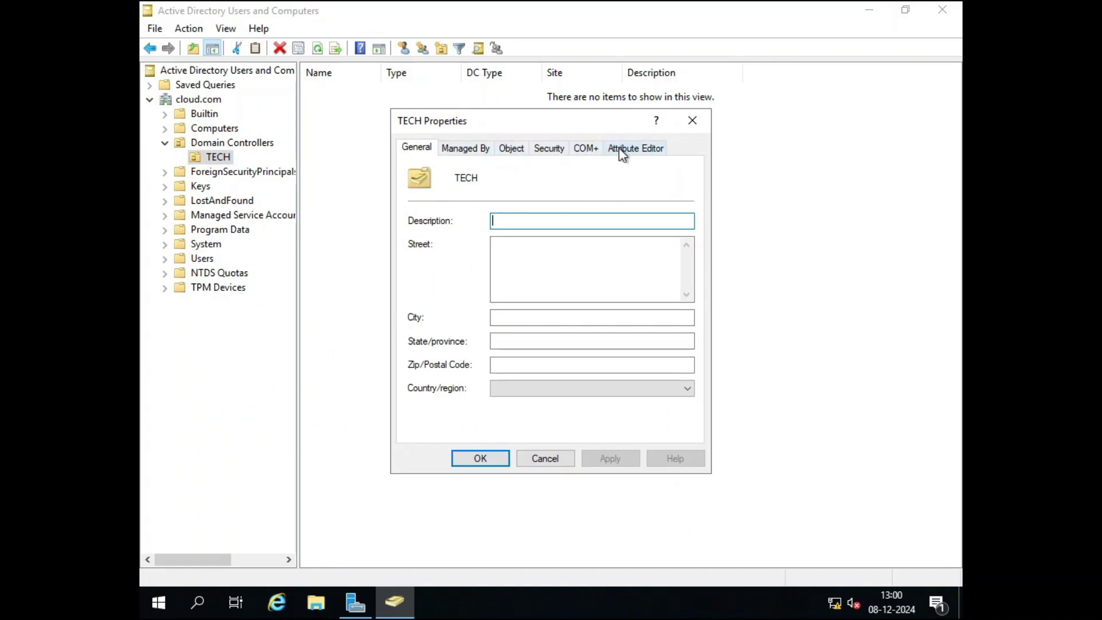
click(509, 149)
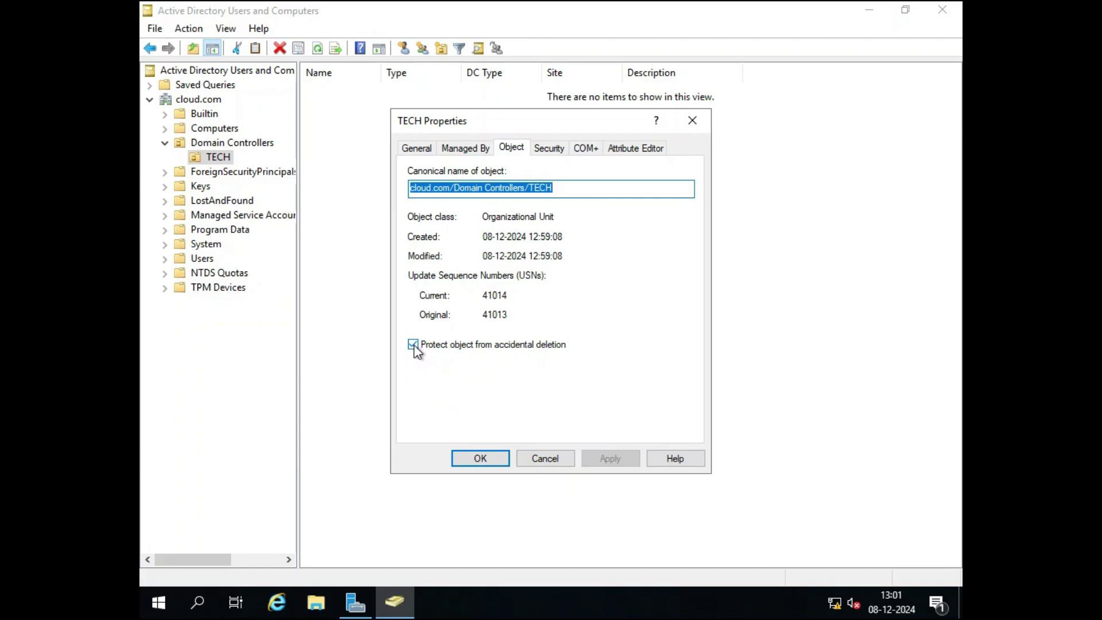
click(413, 344)
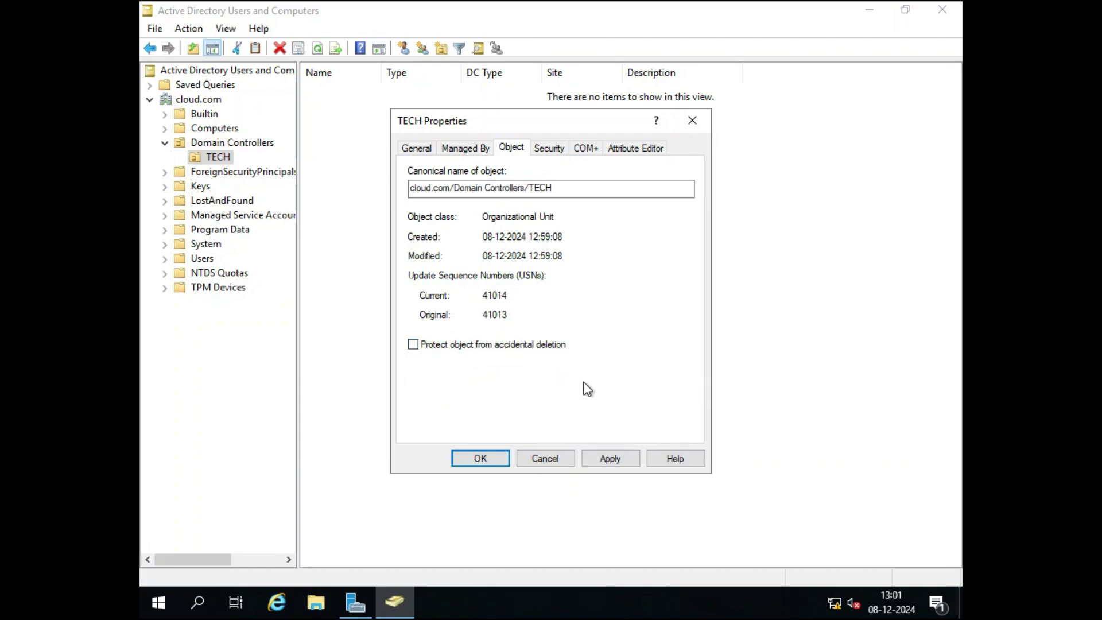
click(612, 463)
click(491, 462)
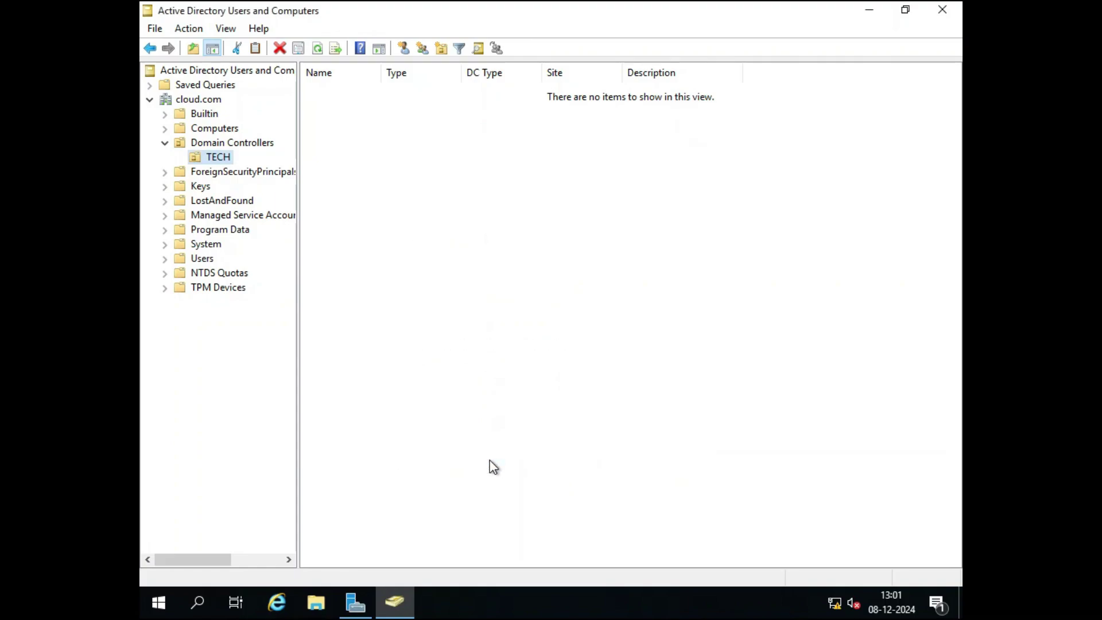
Delete the TECH organizational unit and confirm the deletion.
click(223, 156)
key(Escape)
key(shift+F10)
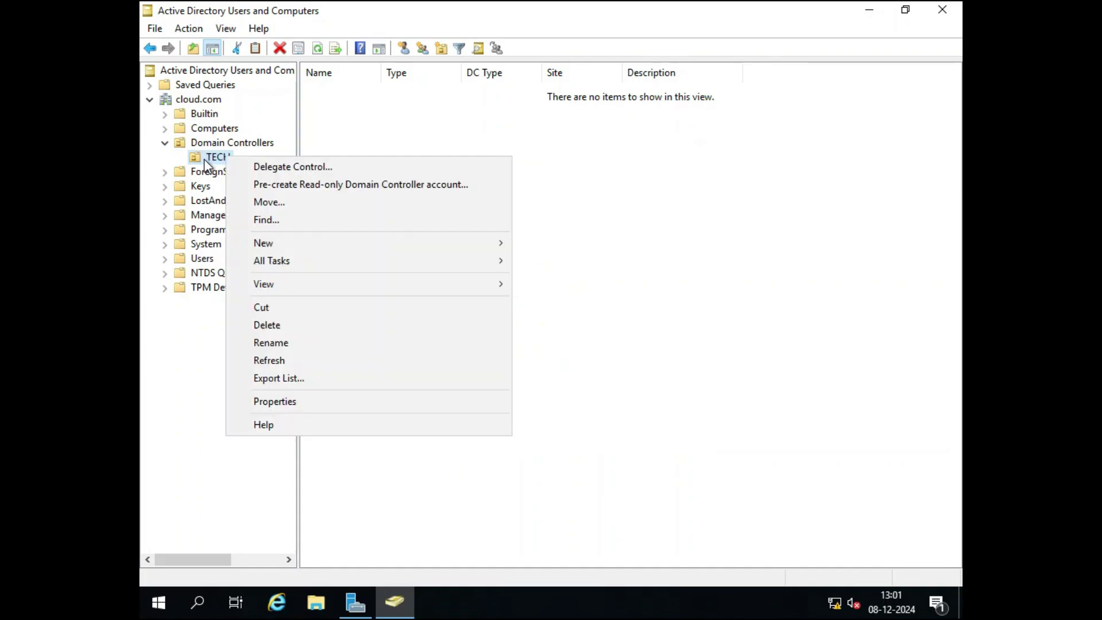
click(269, 326)
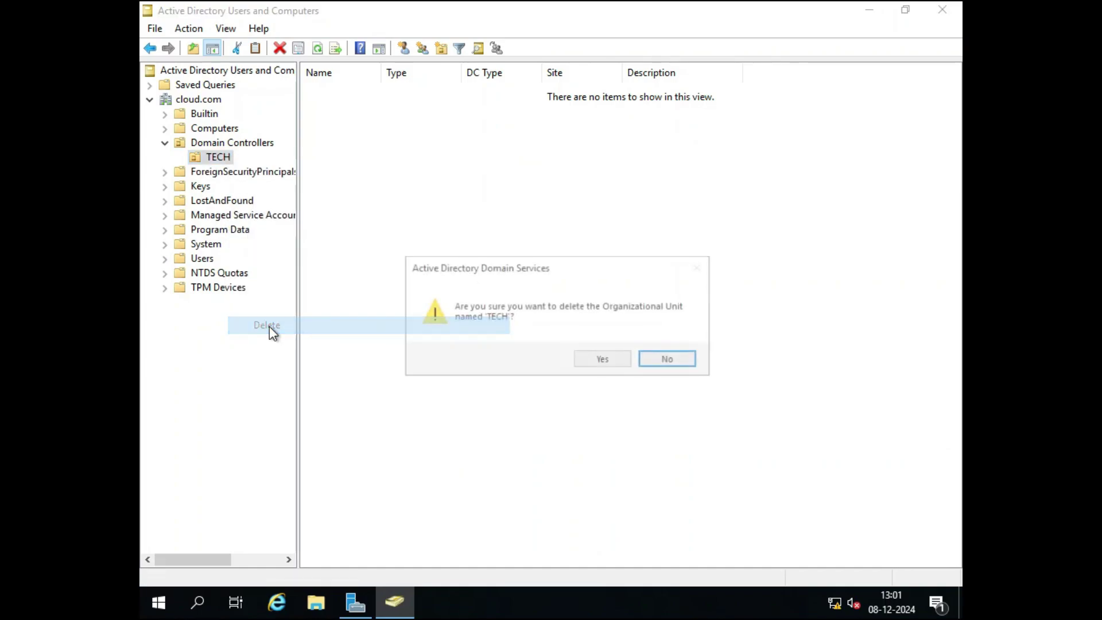
click(603, 361)
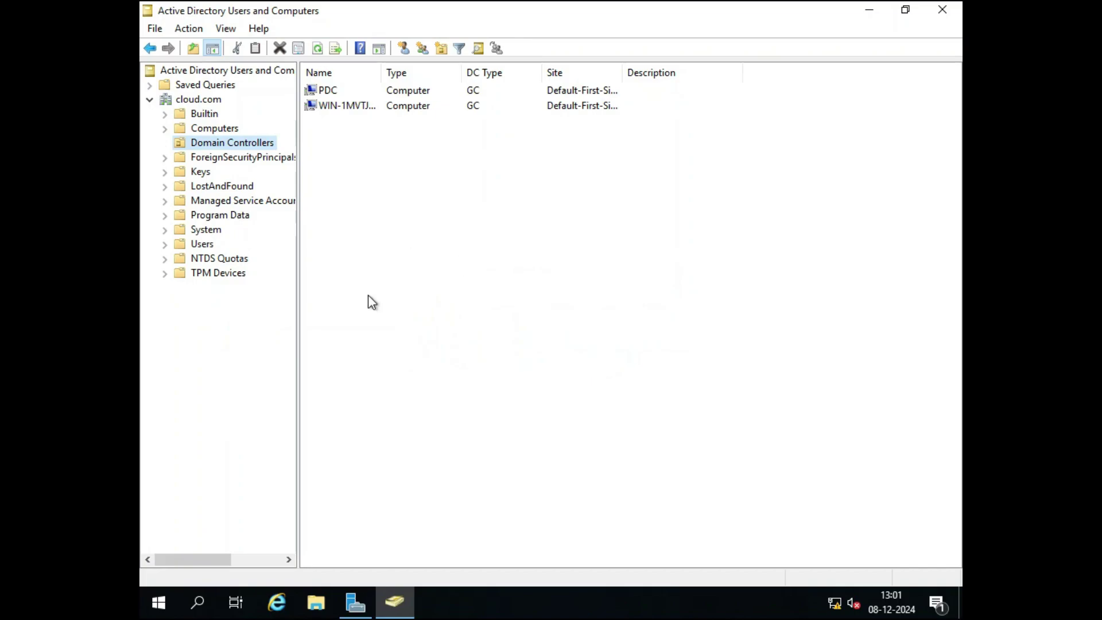
Turn off Advanced Features in the View menu to hide system containers.
right_click(217, 142)
mouse_move(251, 251)
click(564, 368)
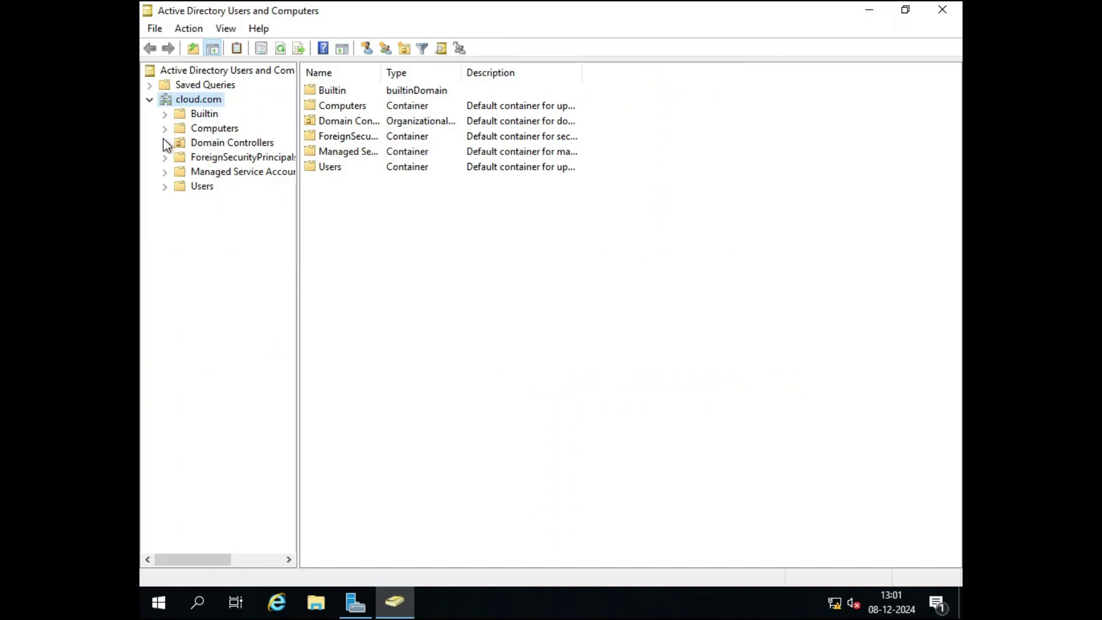
Start creating a new user in Domain Controllers, then cancel it.
click(205, 147)
right_click(208, 149)
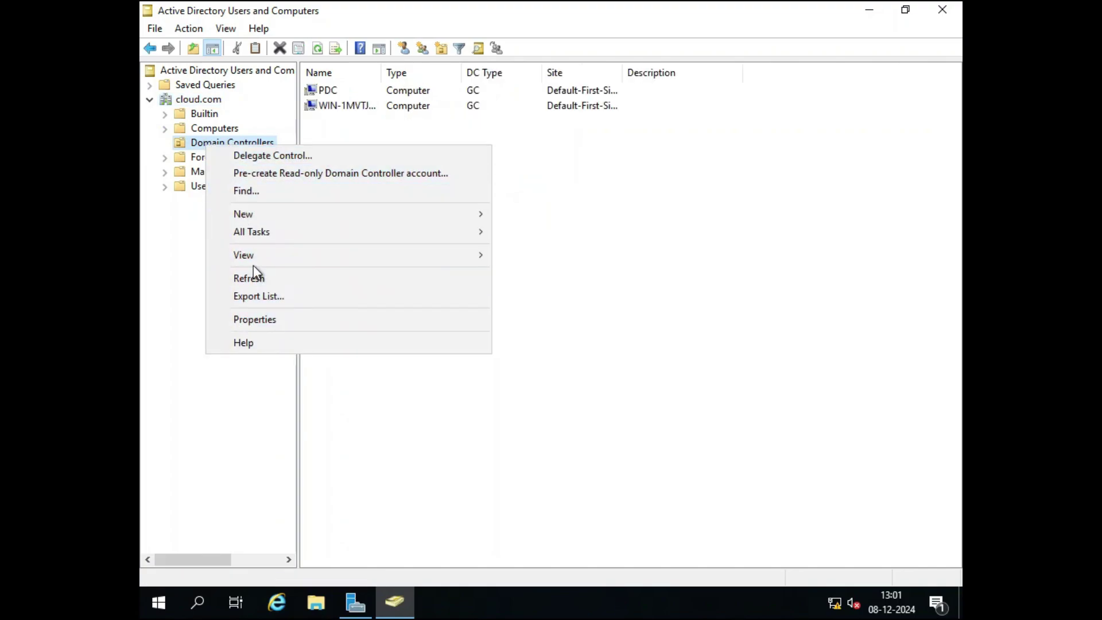
mouse_move(246, 213)
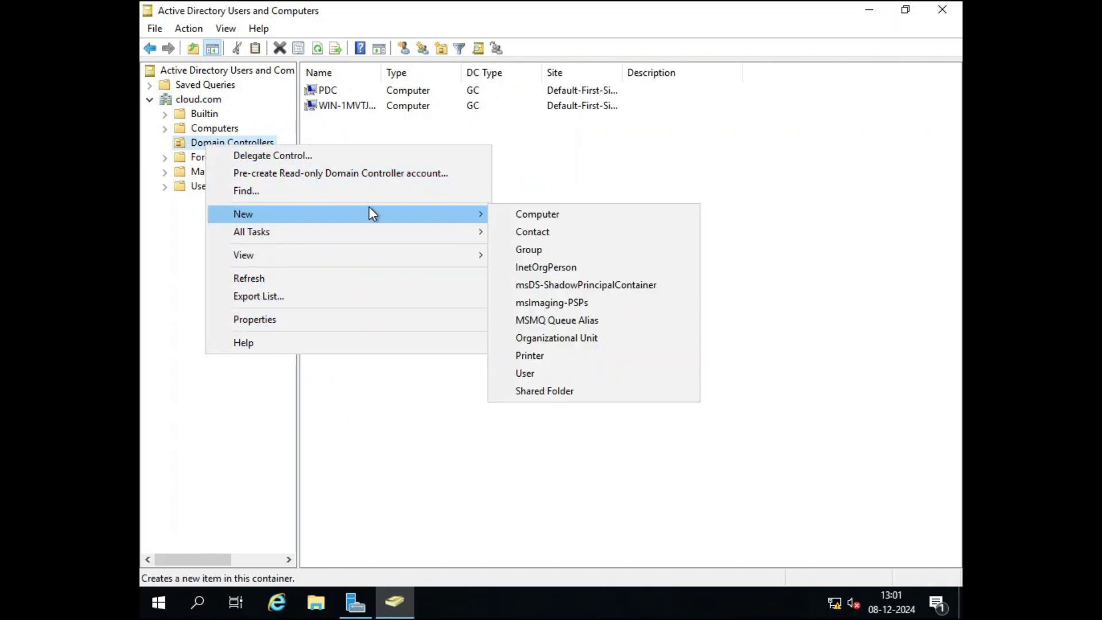
click(542, 374)
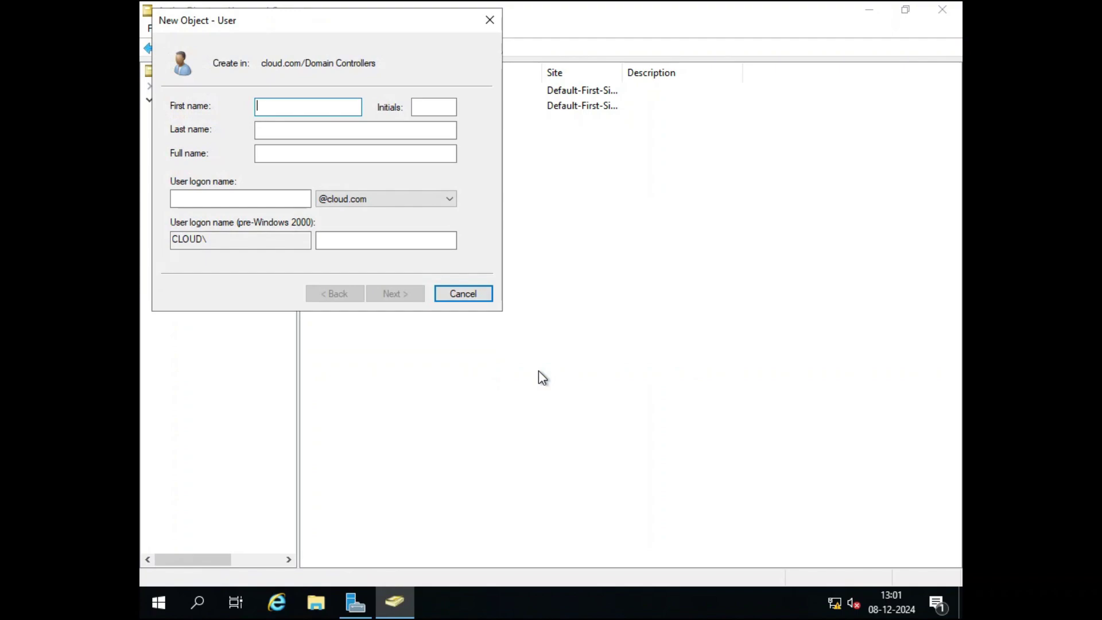
click(488, 20)
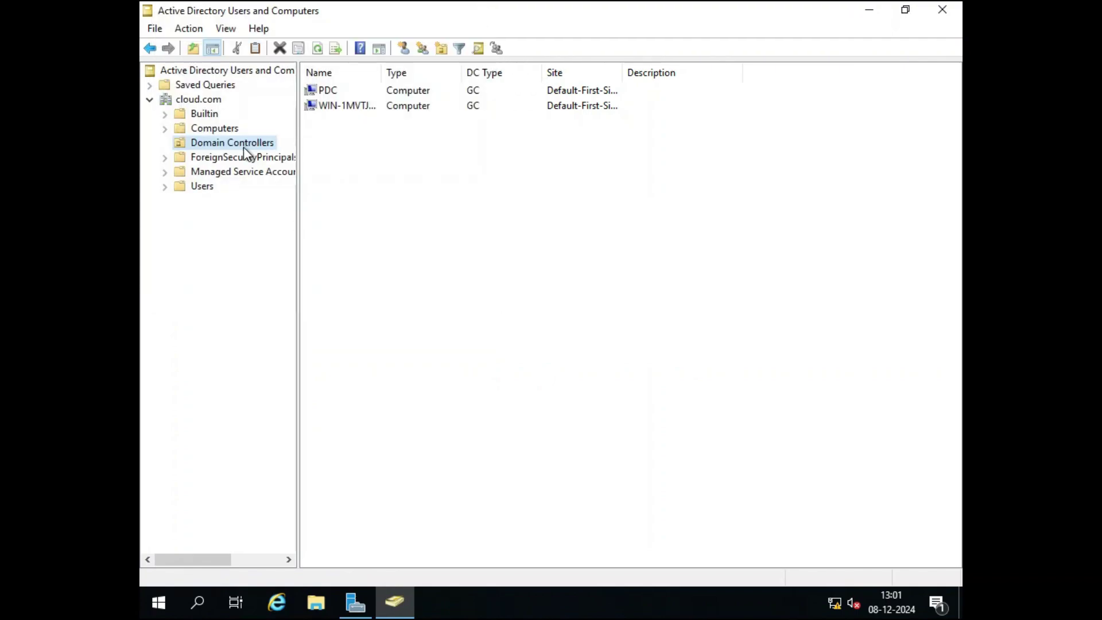
Create organizational unit 'TECH' again under Domain Controllers.
right_click(229, 143)
mouse_move(281, 217)
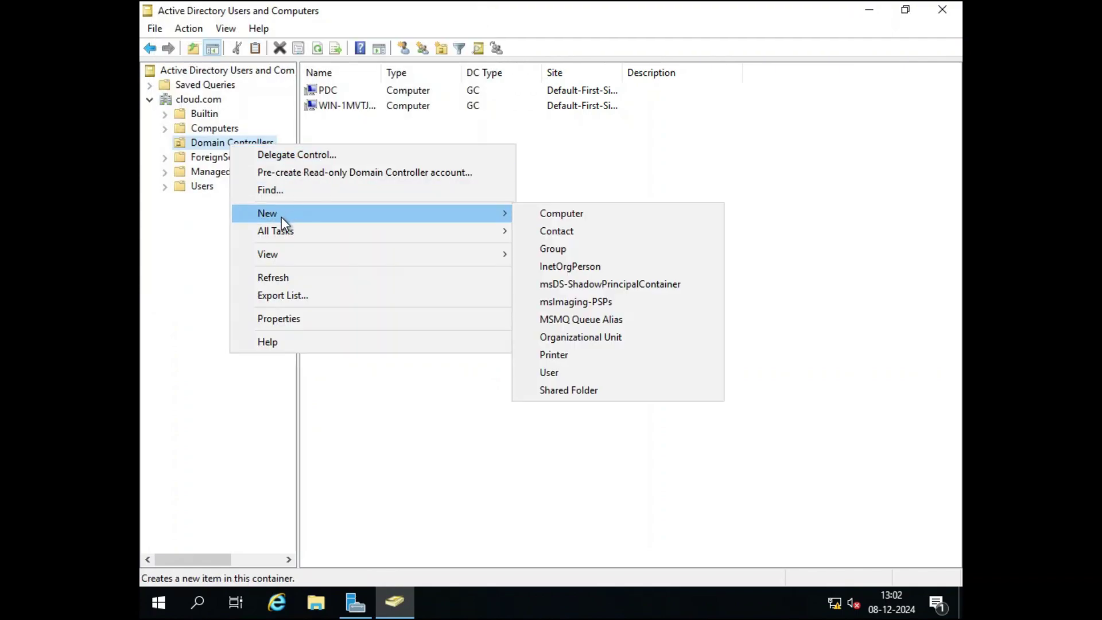
click(563, 337)
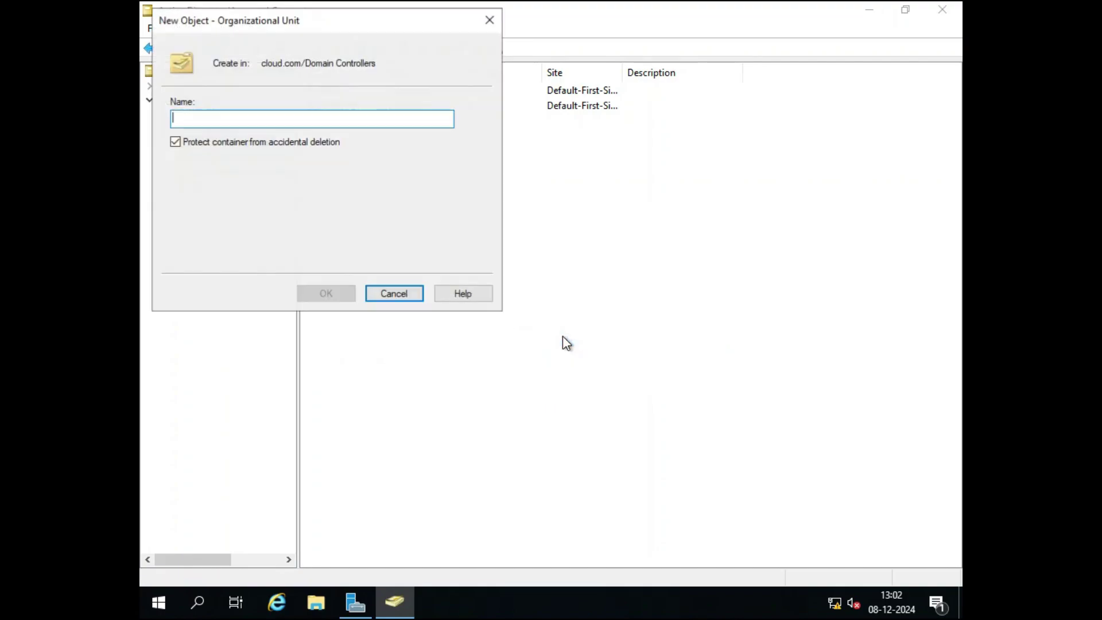
text(TECH)
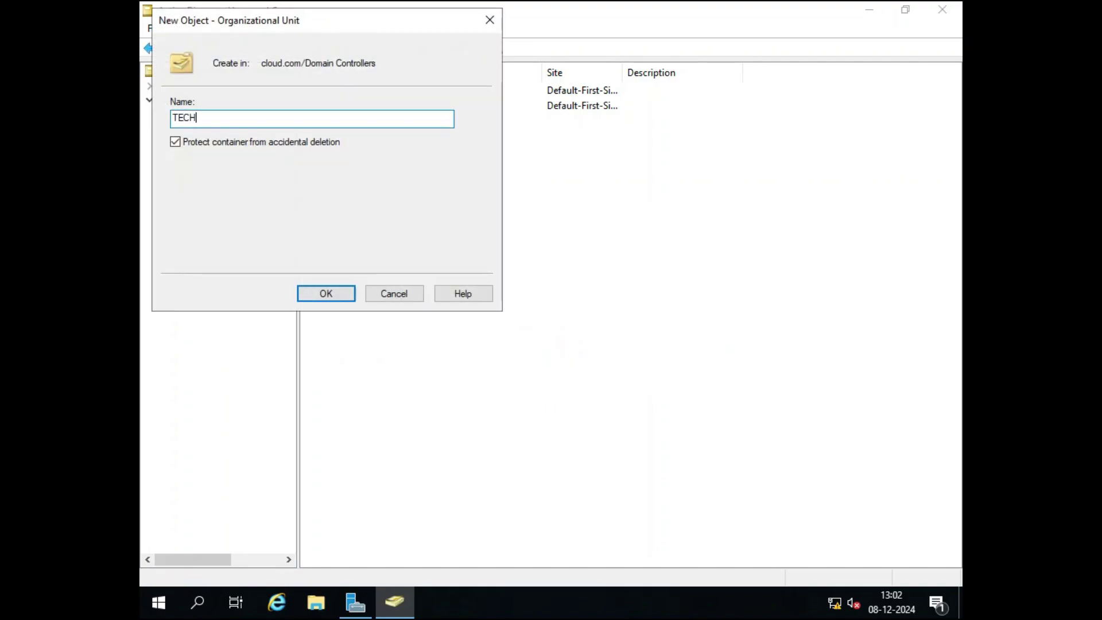
click(338, 294)
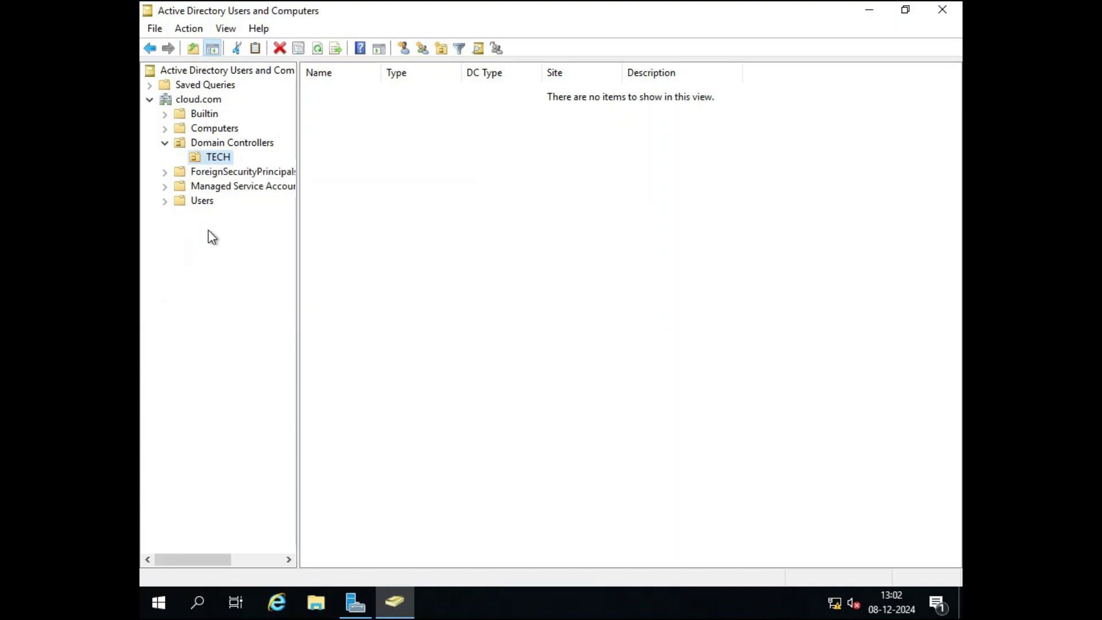
Start a new user in the Users container with first name and logon name user2.
click(165, 201)
click(201, 200)
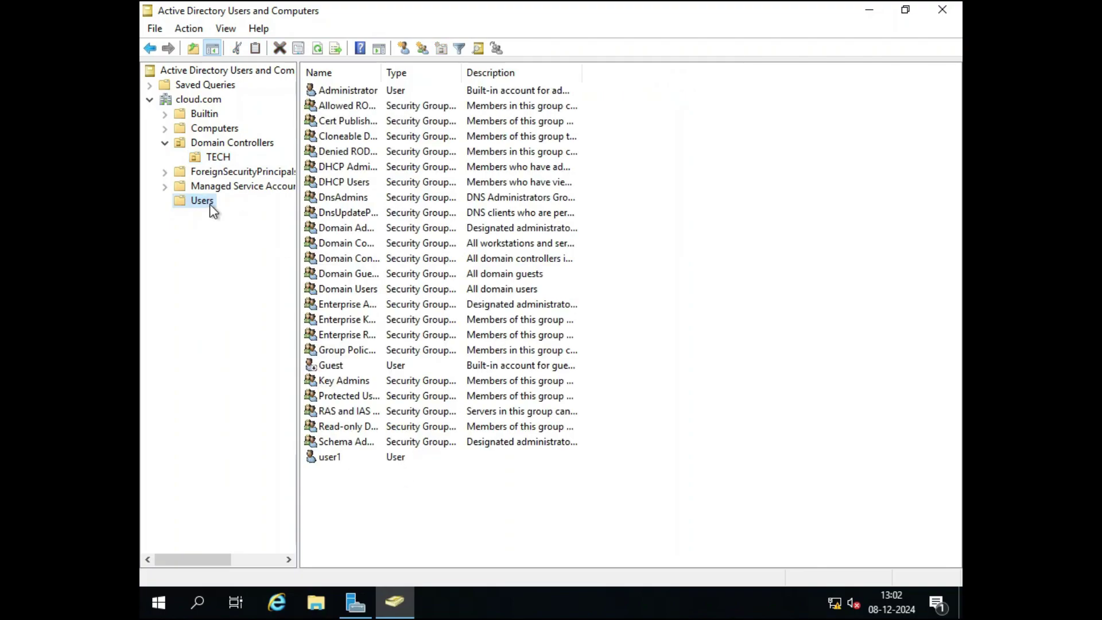
right_click(210, 205)
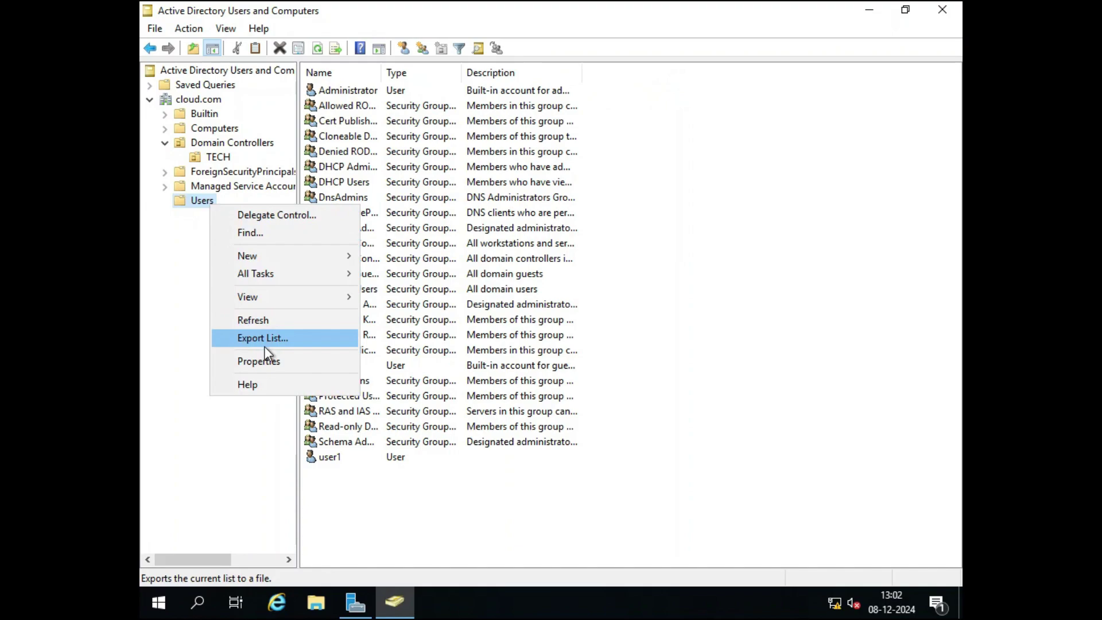
mouse_move(278, 266)
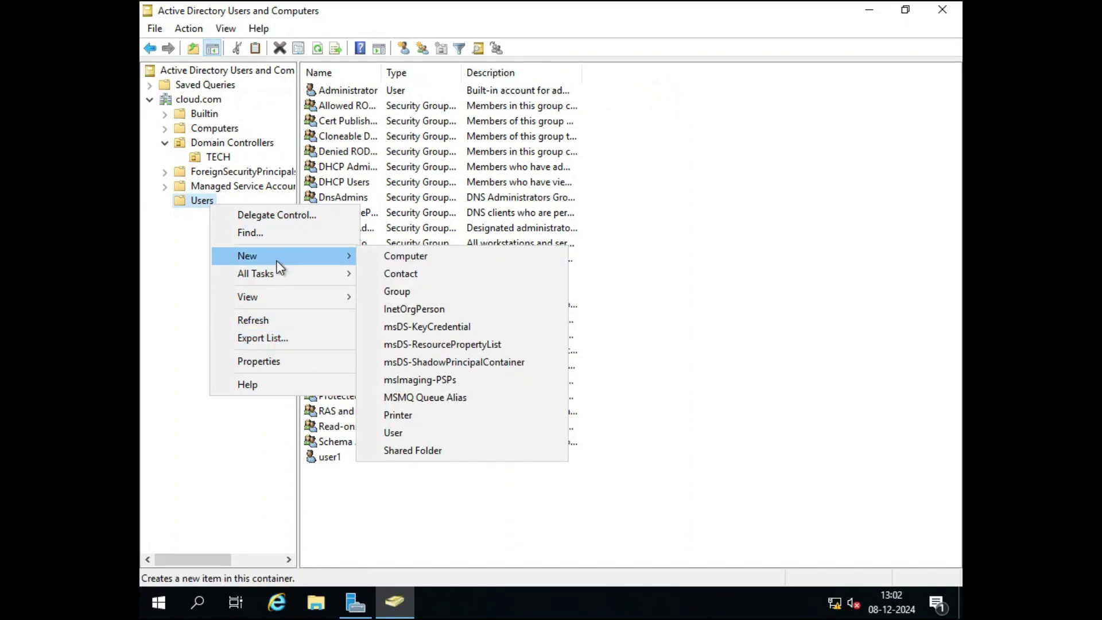
click(406, 434)
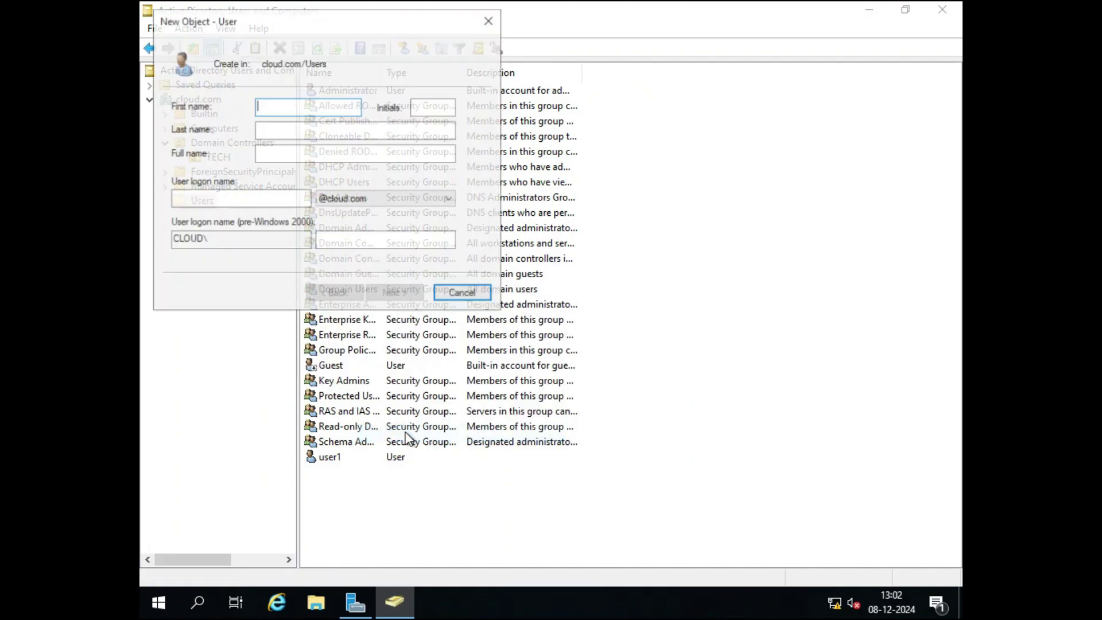
text(user12)
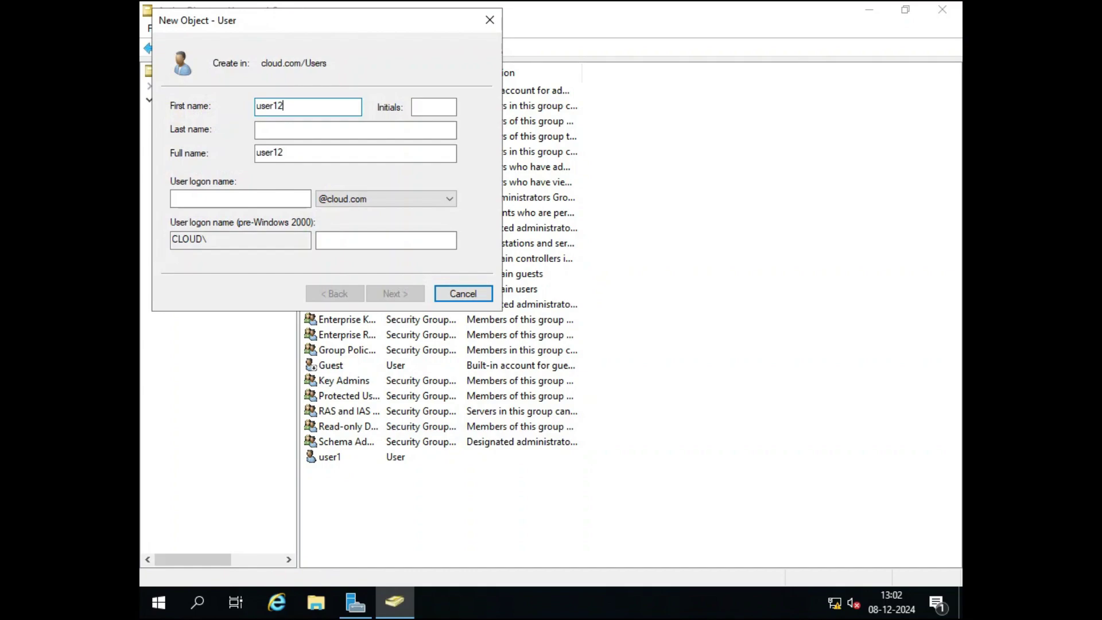
key(BackSpace)
key(BackSpace)
text(2)
key(Tab)
key(Tab)
key(Tab)
key(Tab)
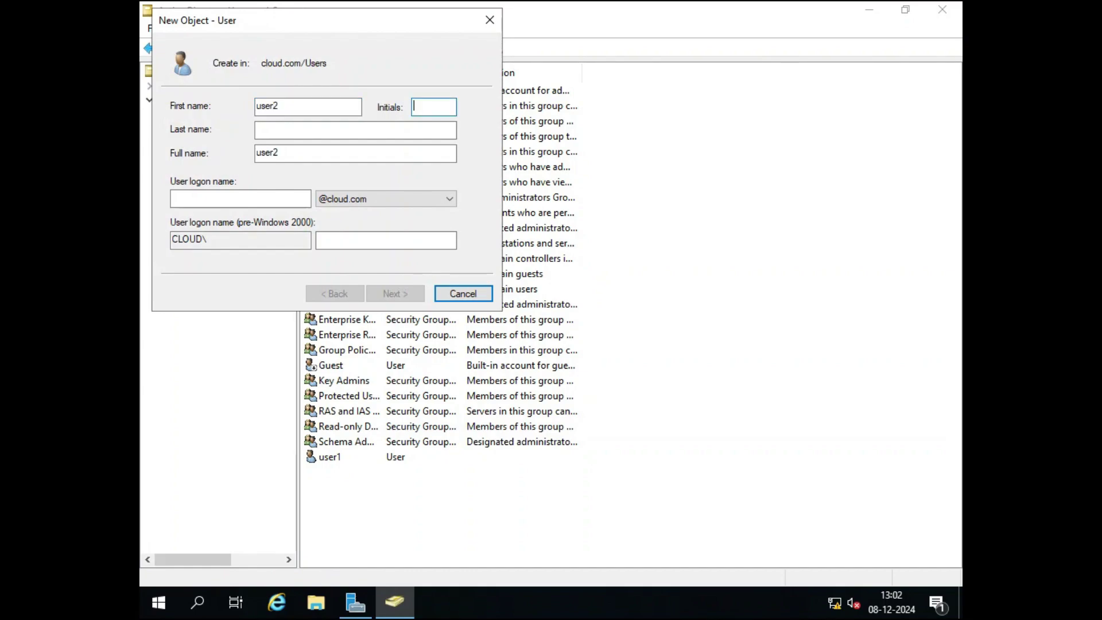
text(us)
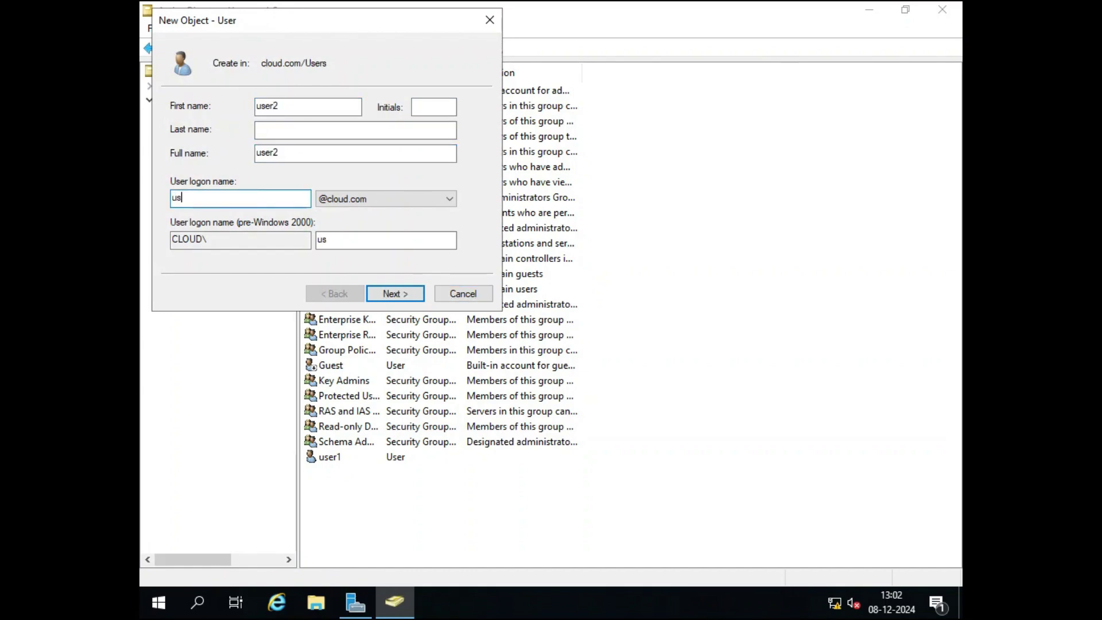
text(er2)
Give user2 a password that never expires and needn't change at next logon, then finish.
click(372, 300)
text(•••••••)
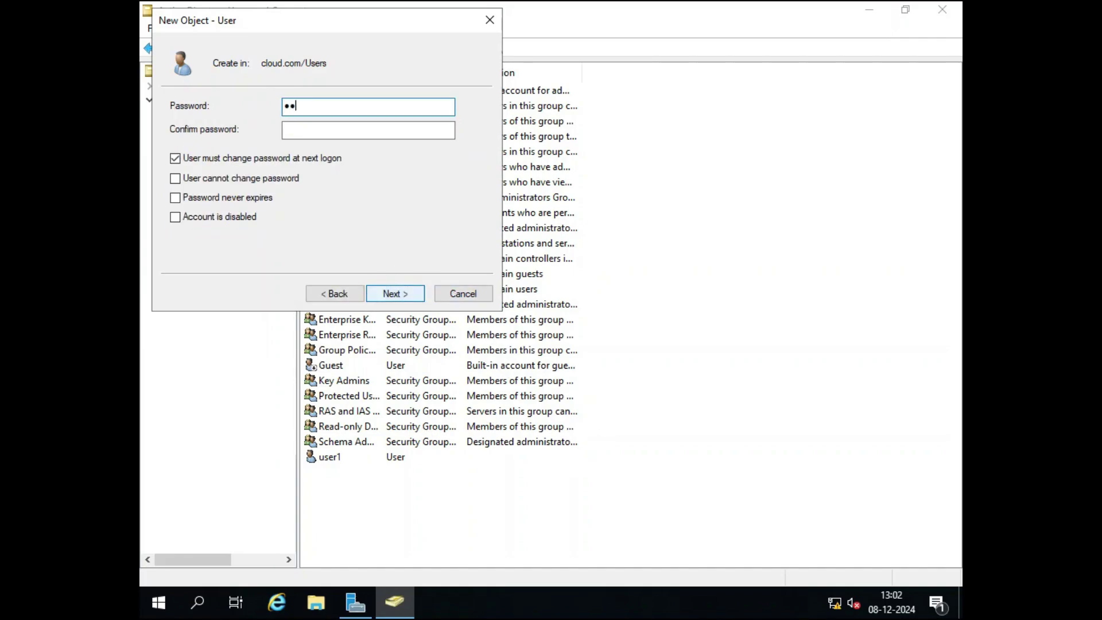
key(Tab)
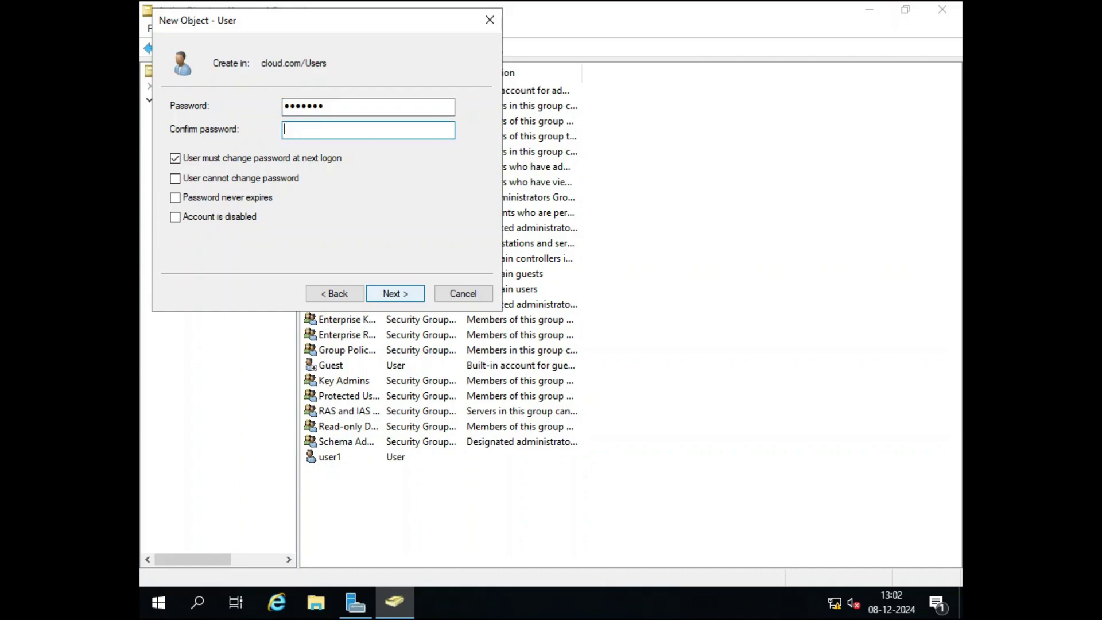
text(•••••••)
click(193, 161)
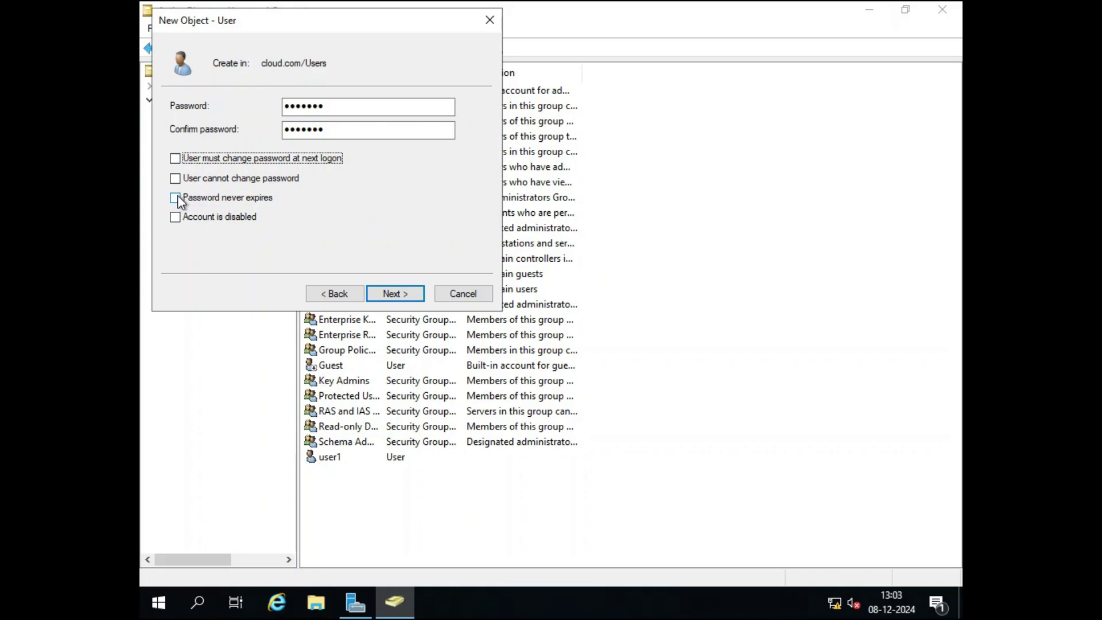
click(198, 197)
click(412, 297)
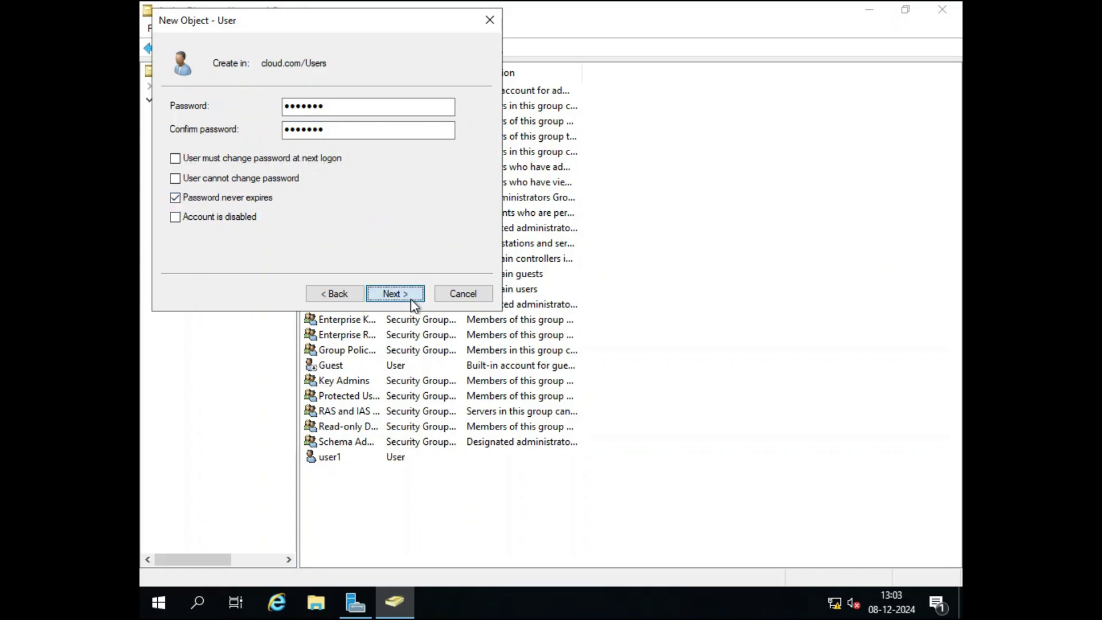
click(395, 294)
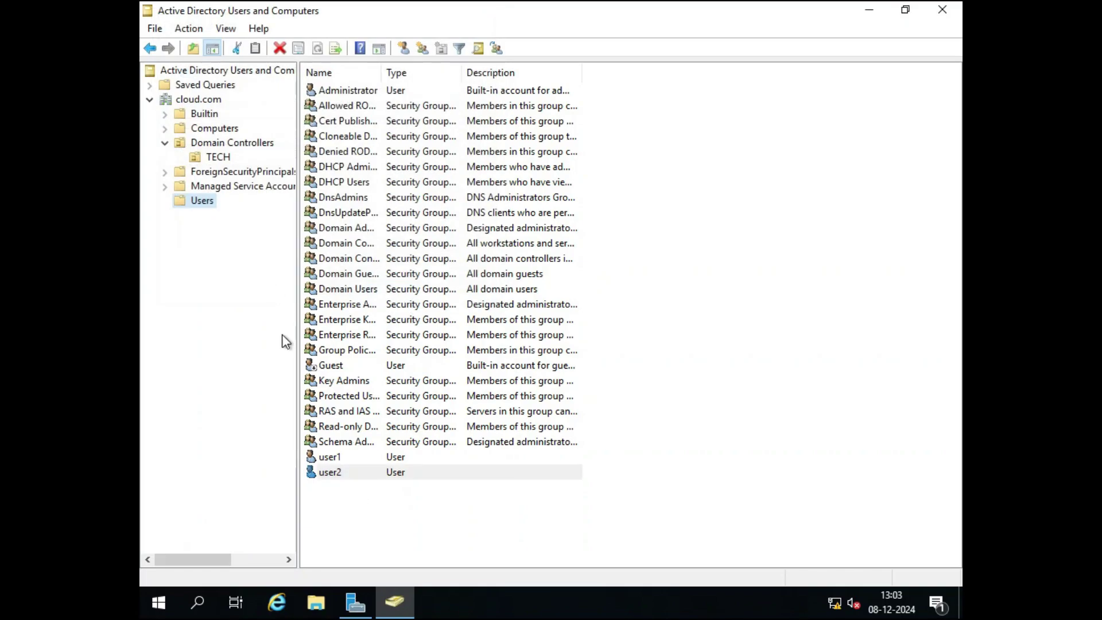
Create the user3 account in the Users container with the New User wizard.
right_click(205, 202)
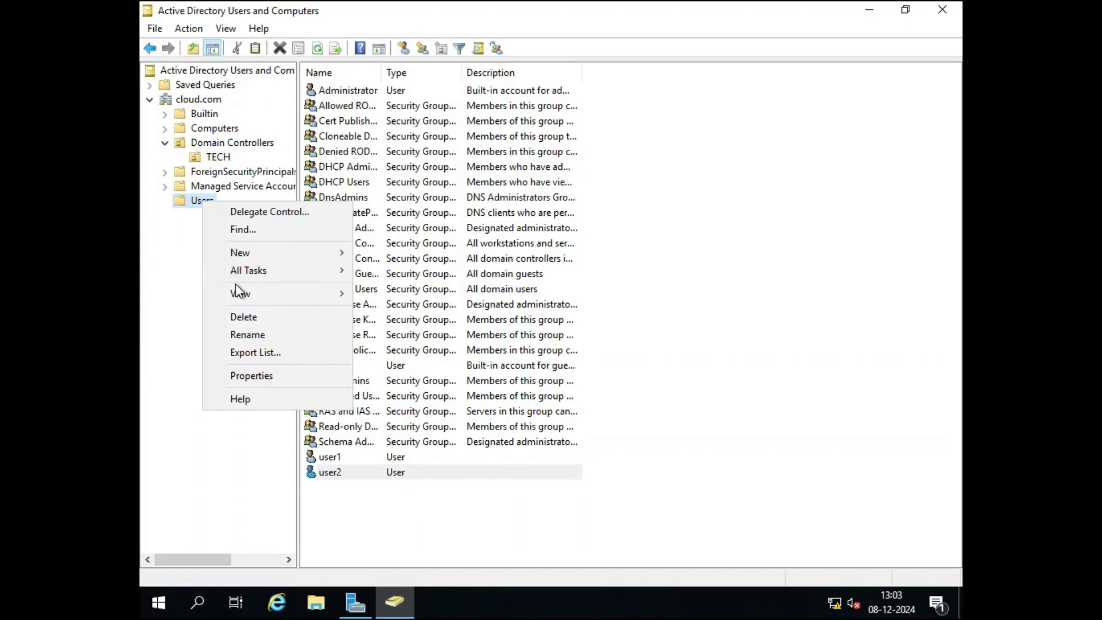
mouse_move(240, 256)
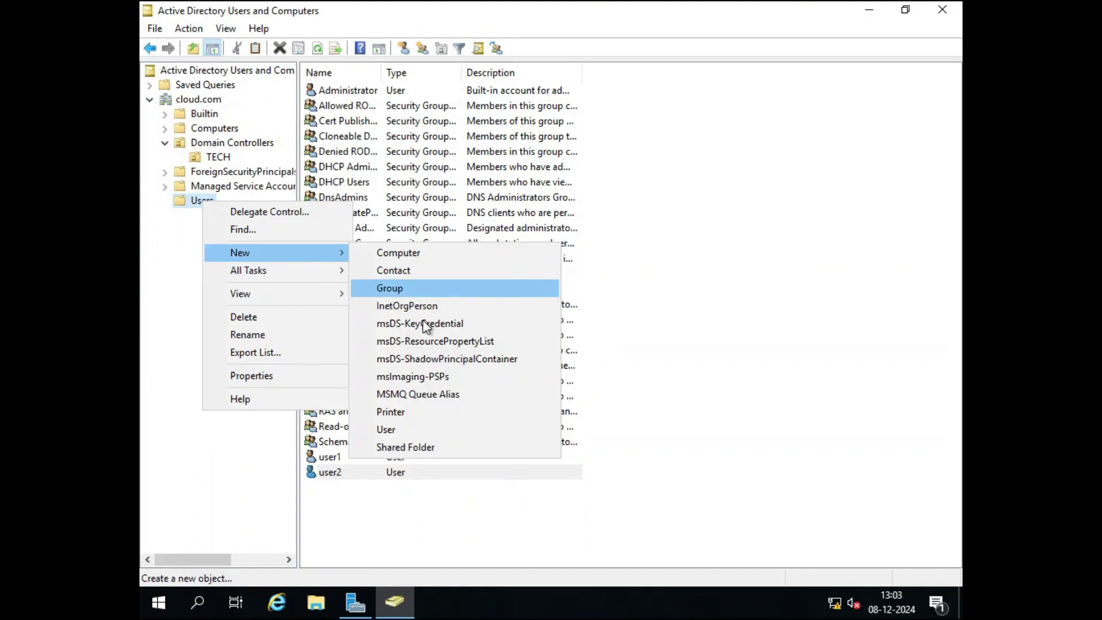
click(402, 430)
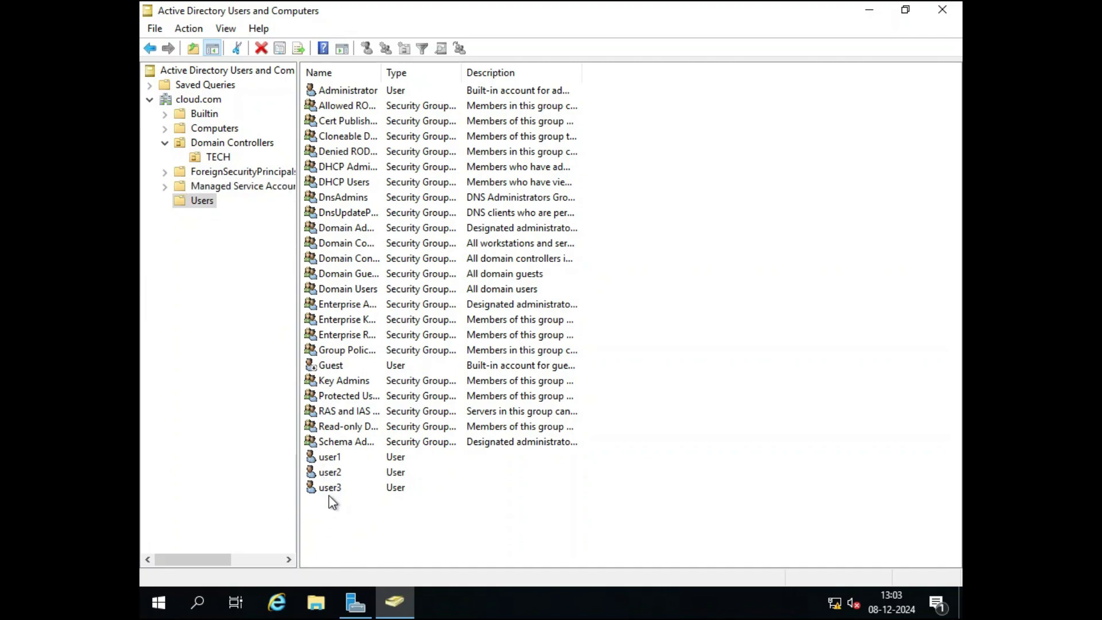
Drag user2 and user3 into the TECH OU and confirm, suppressing the move warning.
shift+click(330, 475)
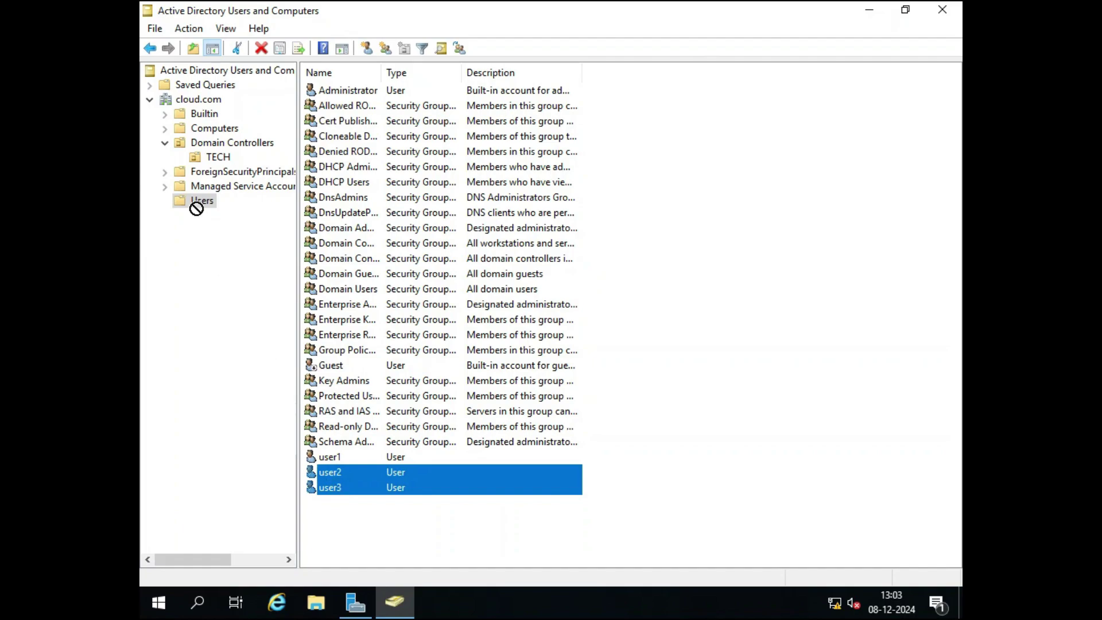
drag(214, 152, 217, 158)
click(462, 328)
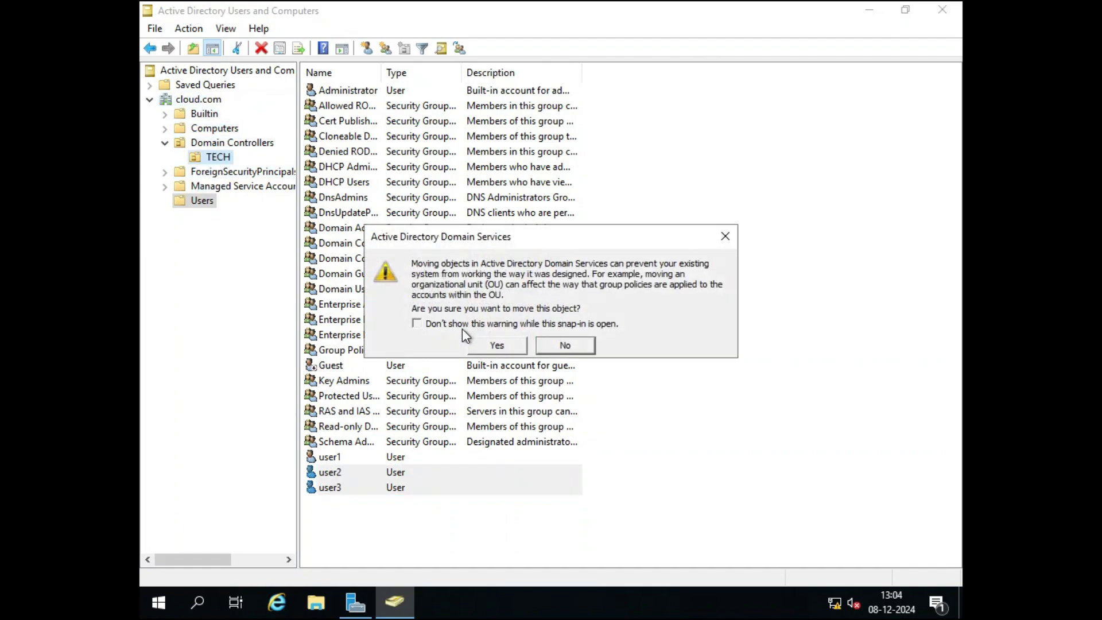
click(493, 347)
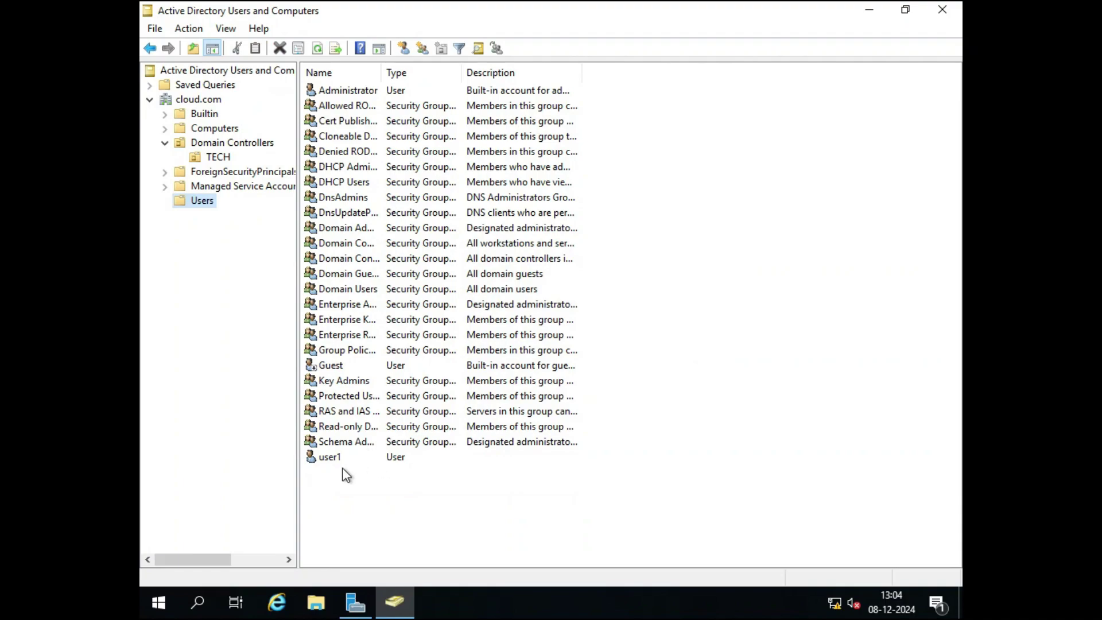
Launch Group Policy Management and display the TECH OU's empty linked-GPO list under Domain Controllers.
click(213, 158)
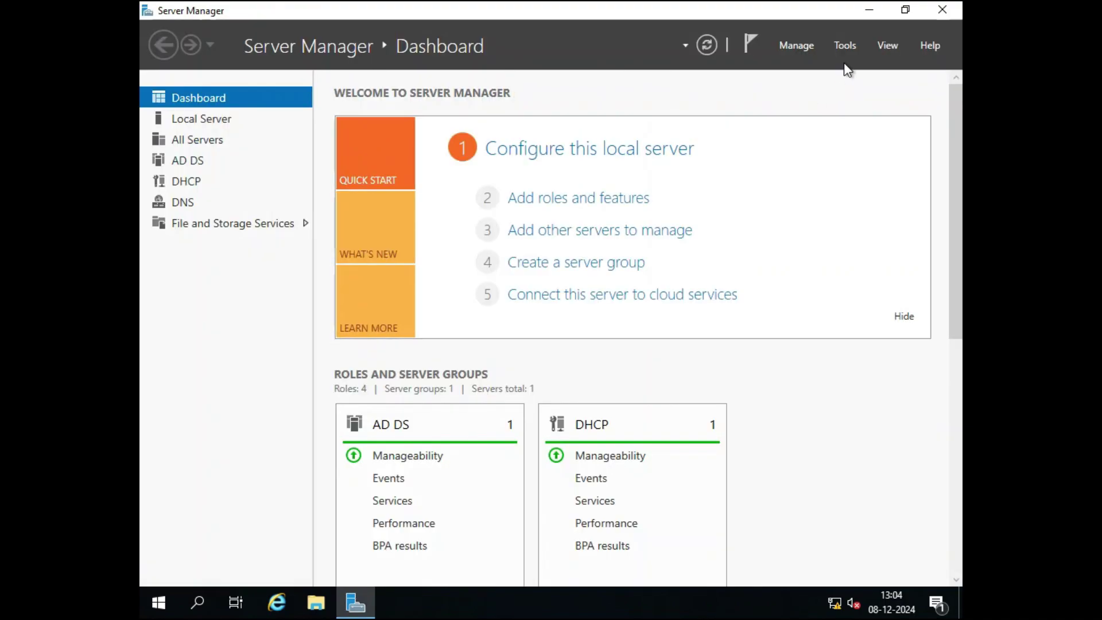
click(844, 46)
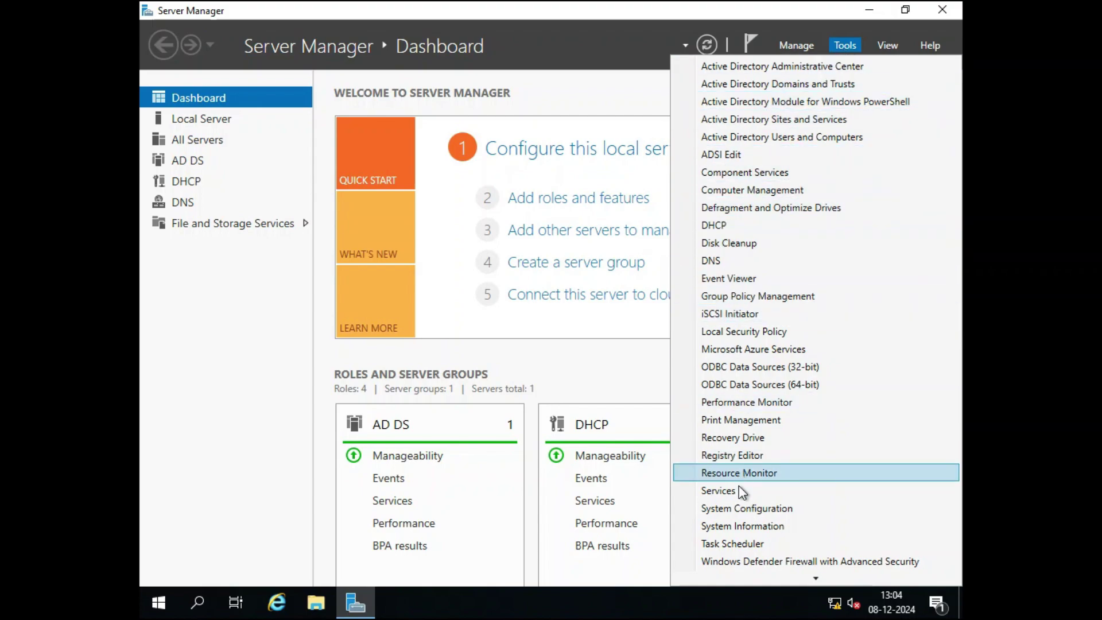
click(747, 295)
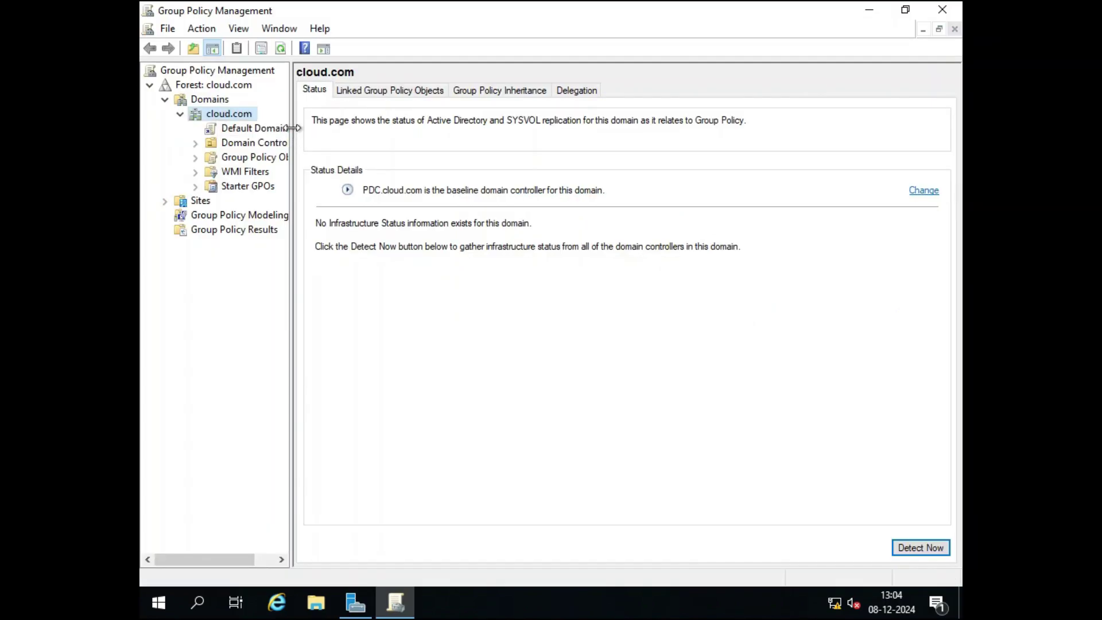
drag(292, 127, 370, 129)
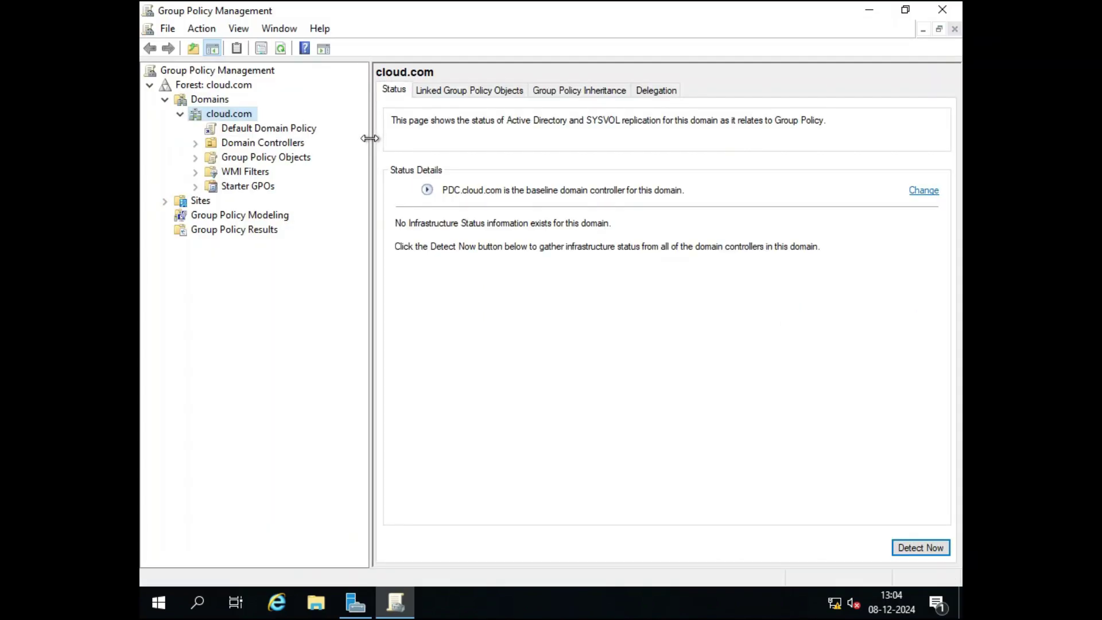
click(240, 130)
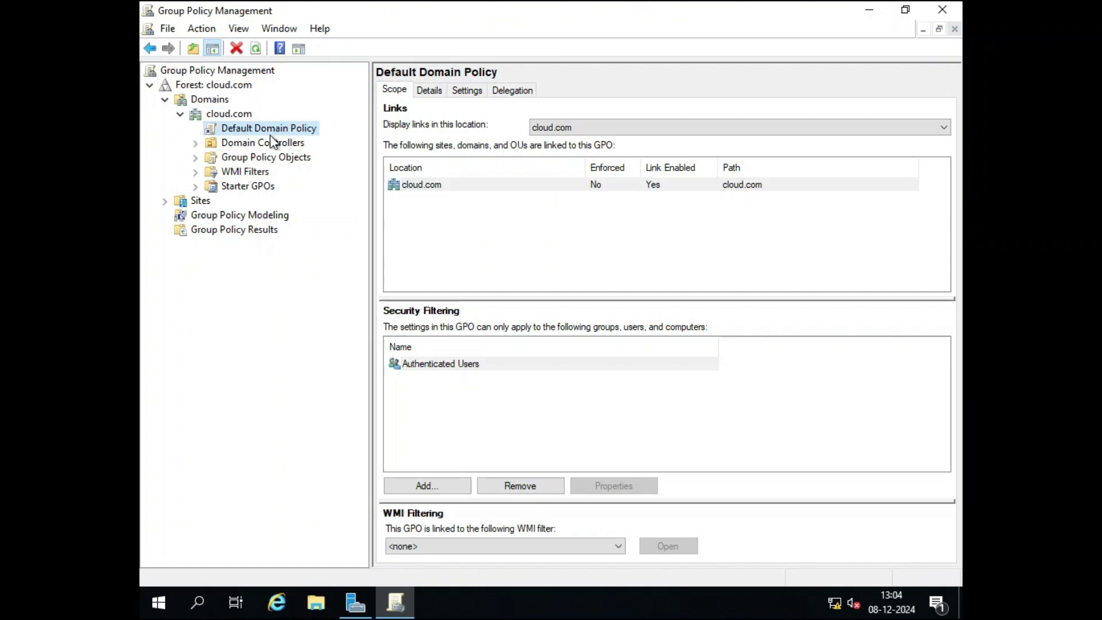
click(194, 144)
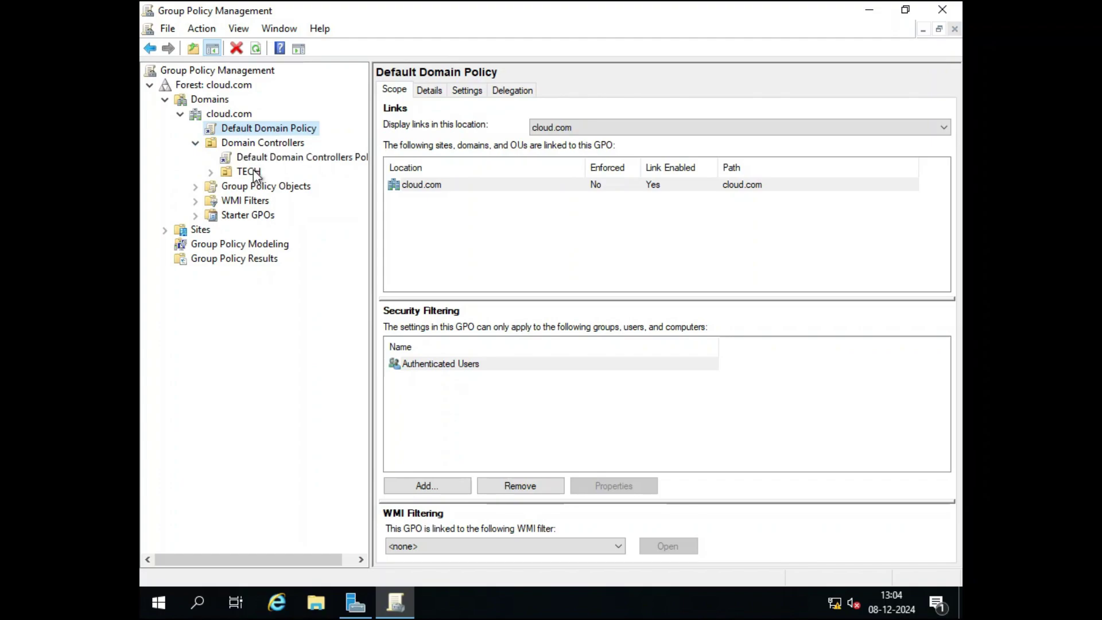
click(253, 171)
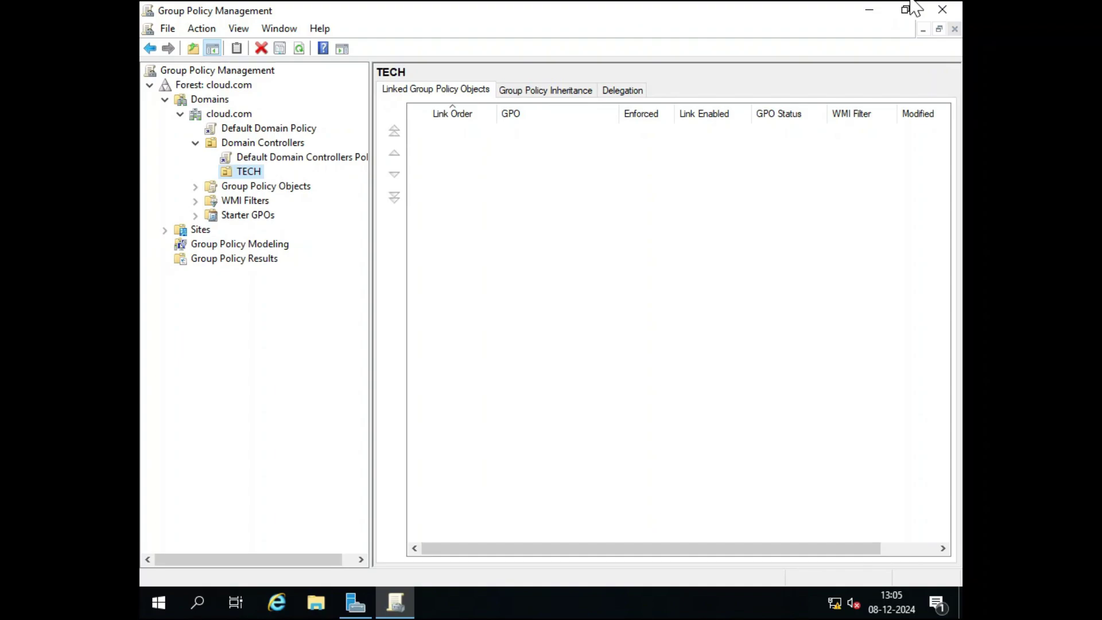
Minimize Group Policy Management and reopen Active Directory Users and Computers showing TECH's user2 and user3.
click(867, 10)
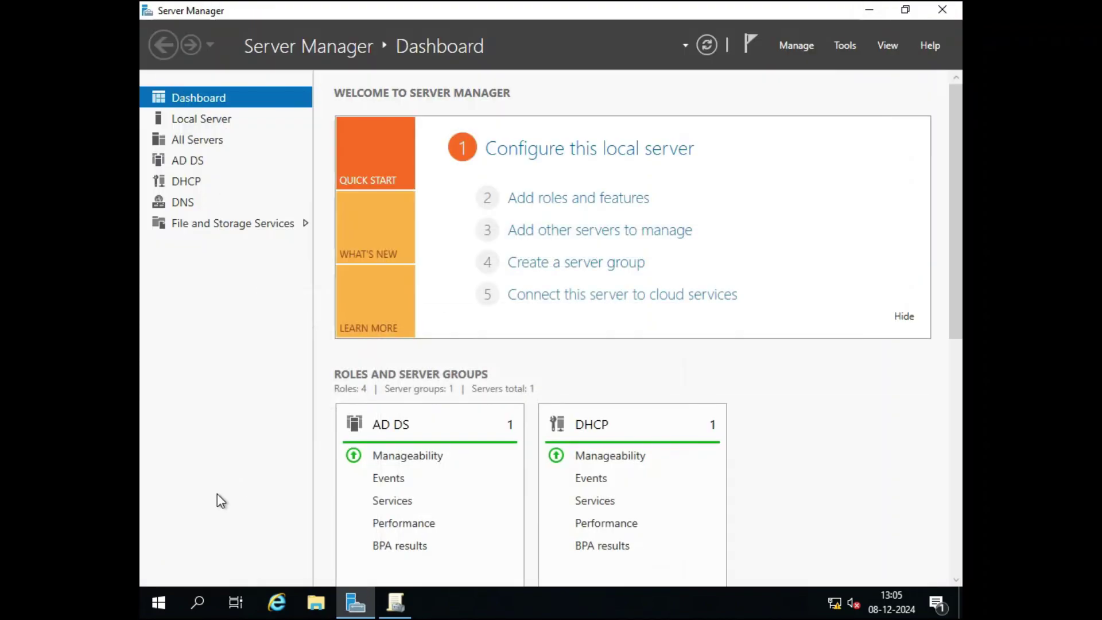
click(849, 46)
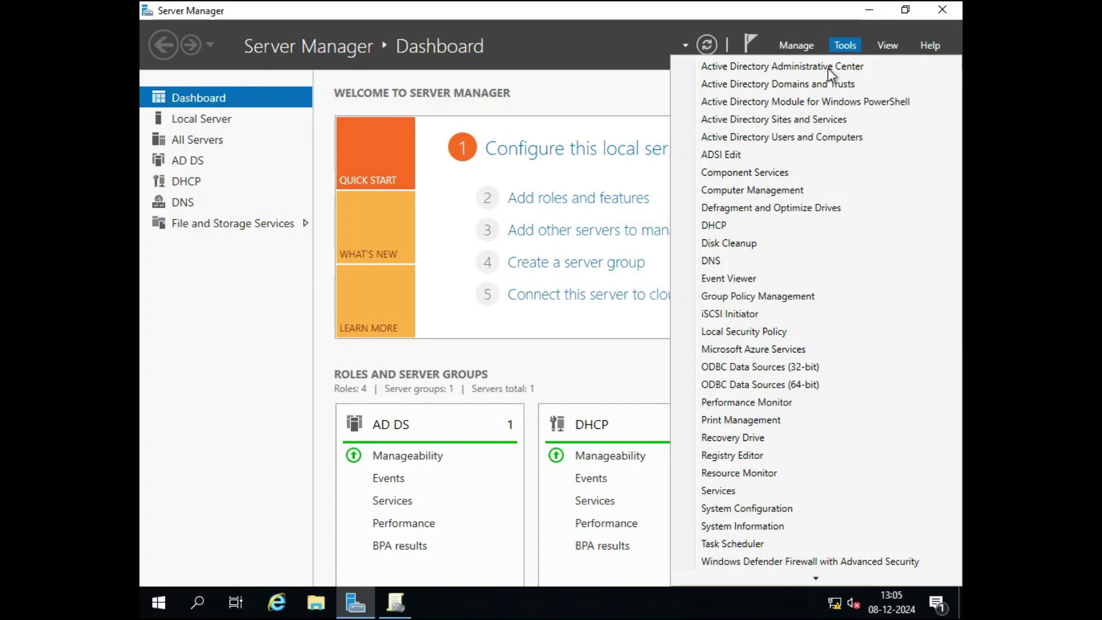
click(792, 138)
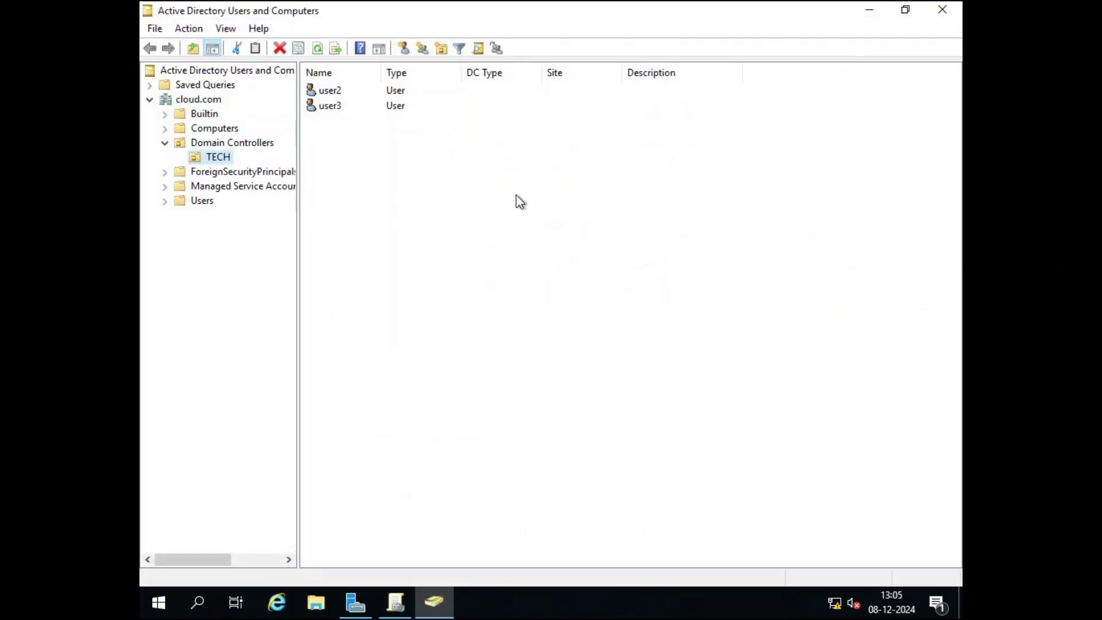
click(208, 158)
right_click(209, 158)
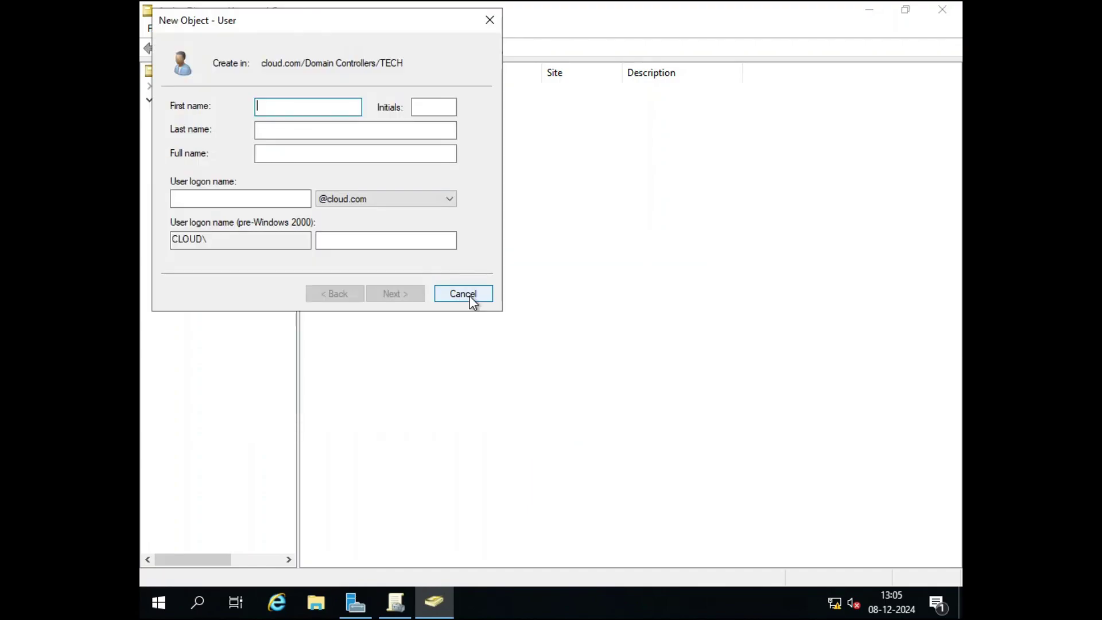
click(462, 294)
Create an organizational unit named TECH-1 inside TECH and select it in the listing.
right_click(211, 160)
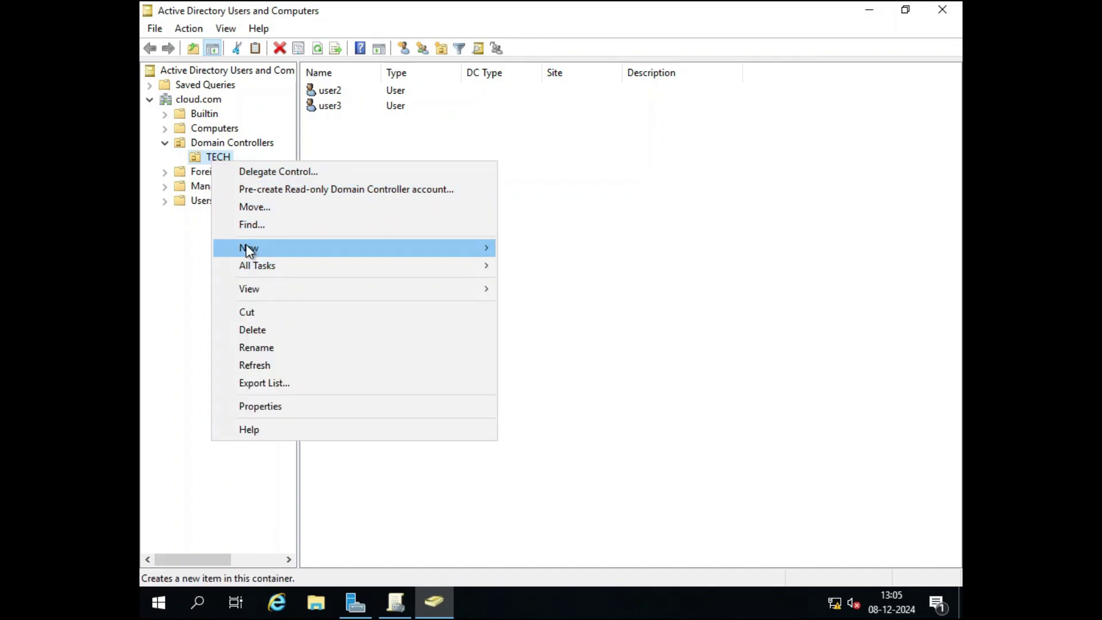
mouse_move(245, 244)
click(563, 372)
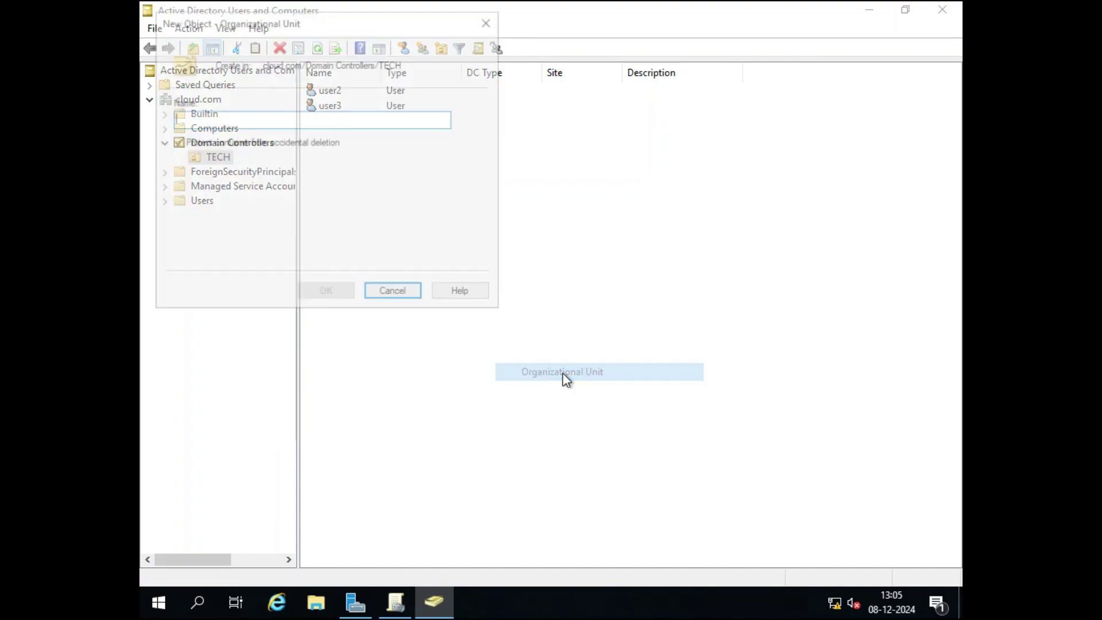
text(TEC)
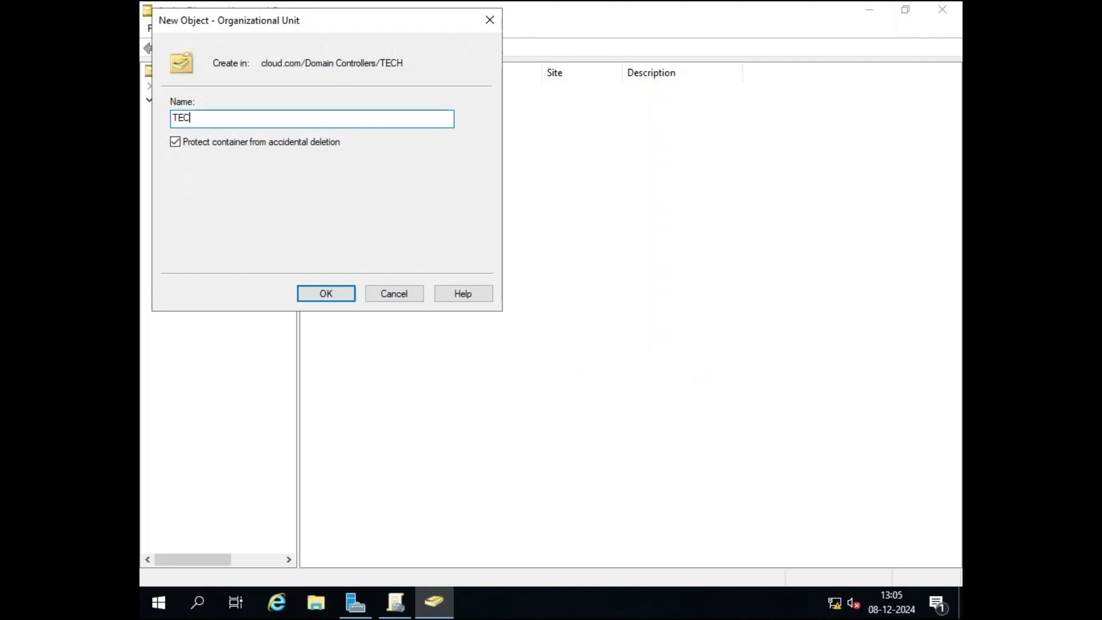
text(H-1)
click(344, 293)
click(216, 157)
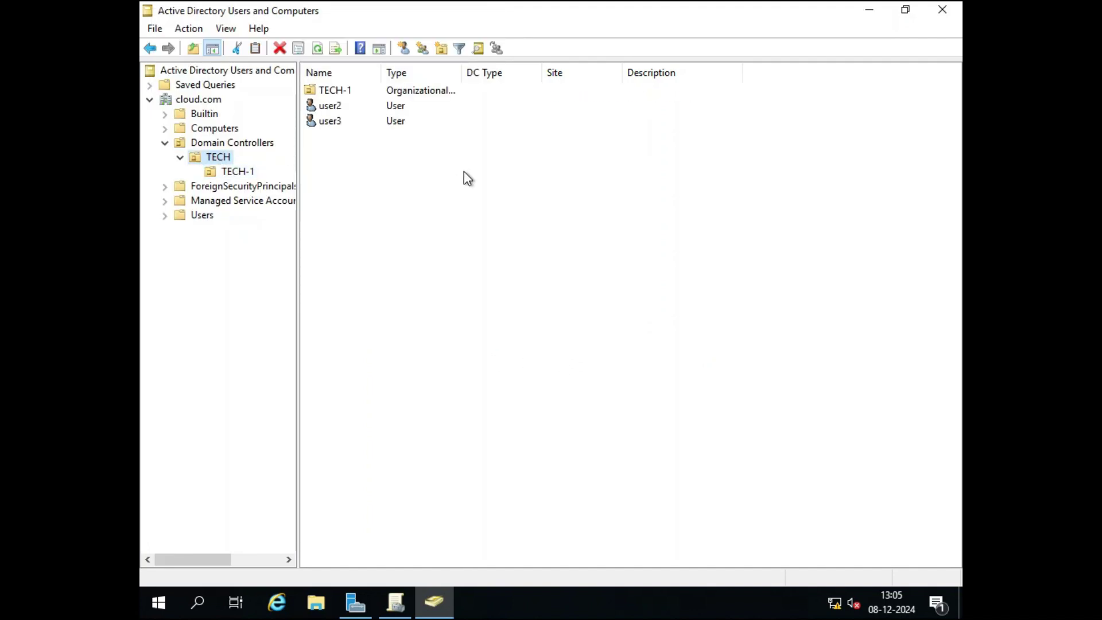
click(344, 95)
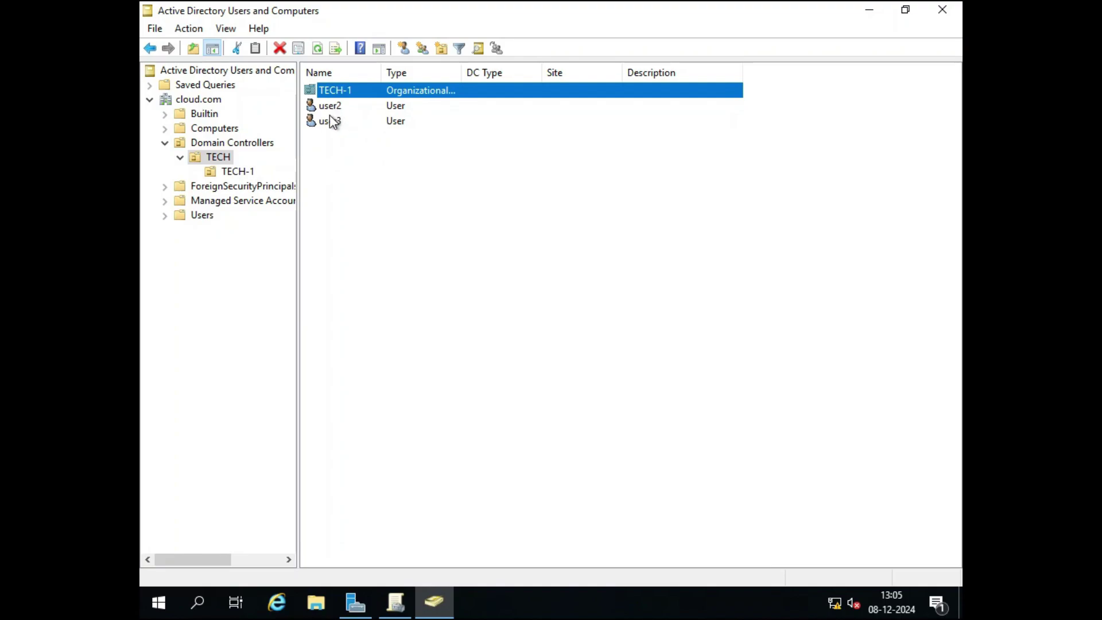
Start a new user in TECH-1 with first name and logon name user4.
click(236, 172)
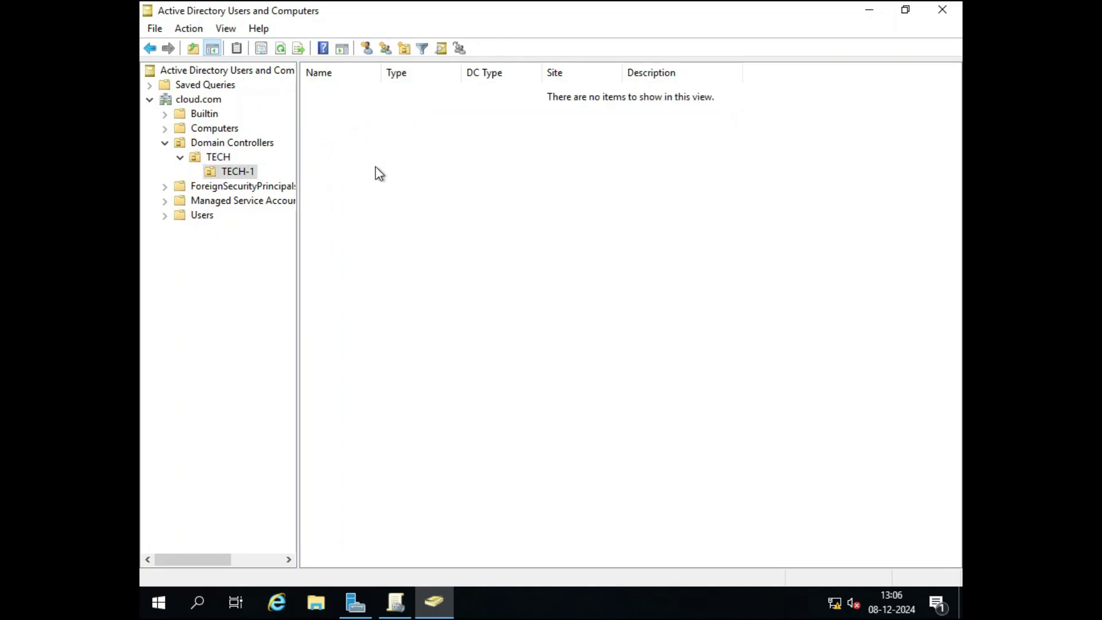
right_click(423, 182)
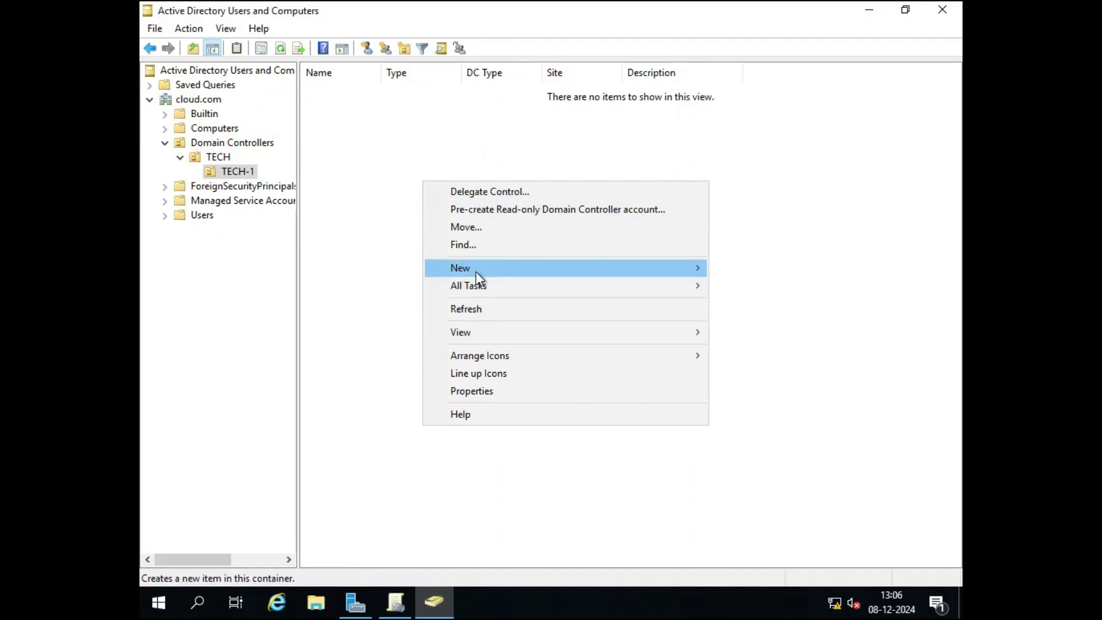
mouse_move(477, 273)
click(753, 427)
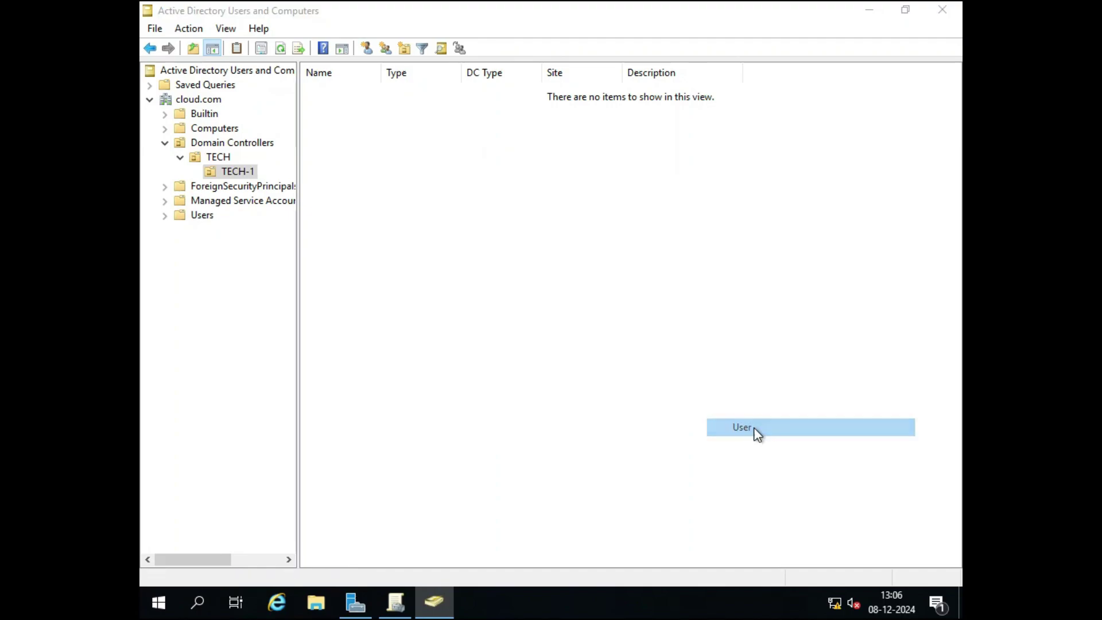
text(user3)
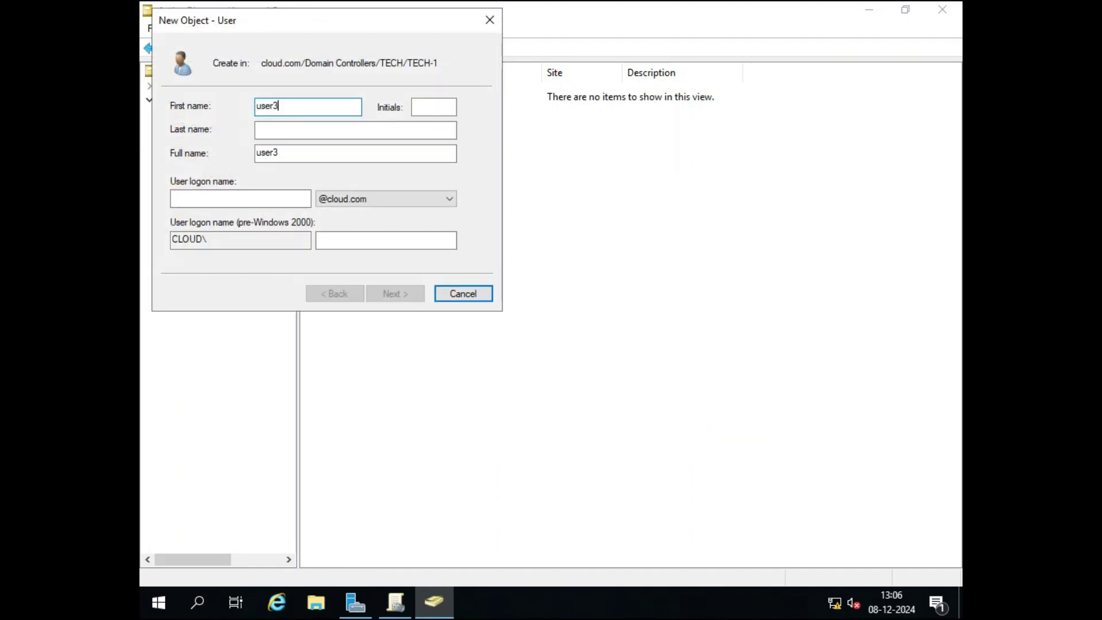
key(BackSpace)
text(4)
key(Tab)
key(Tab)
key(Tab)
key(Tab)
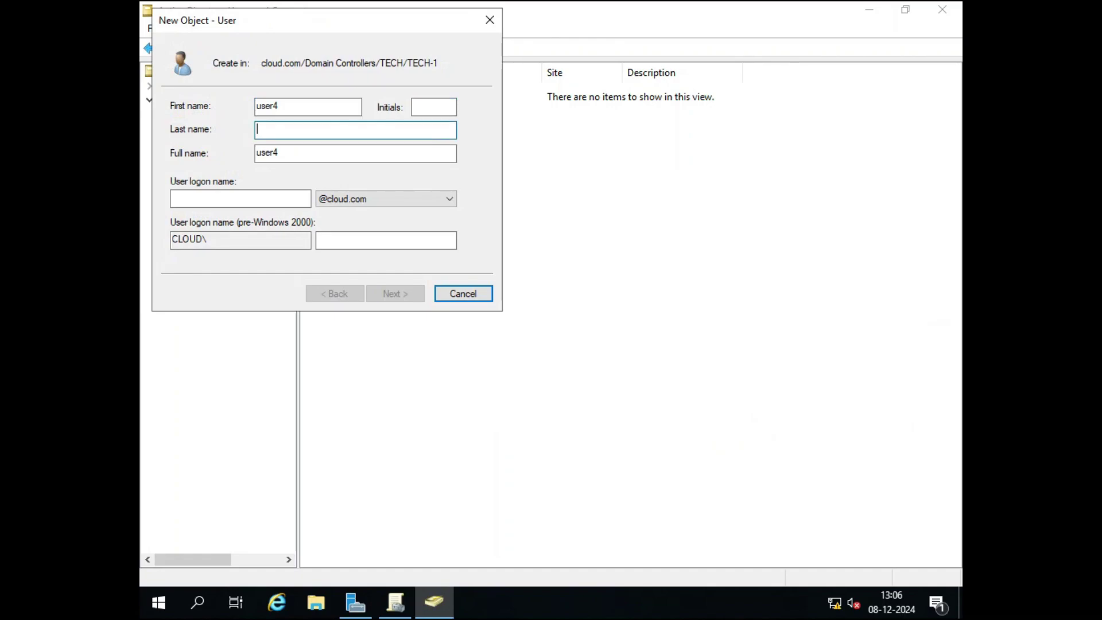
text(user)
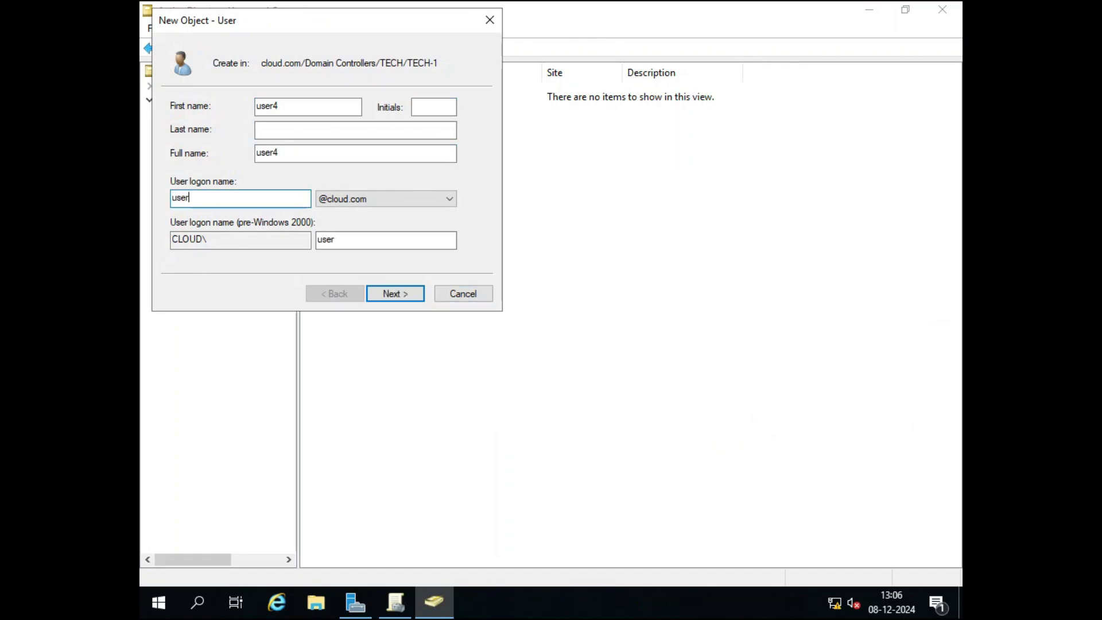
text(4)
Give user4 a password that never expires and needn't change at next logon, then finish.
click(387, 295)
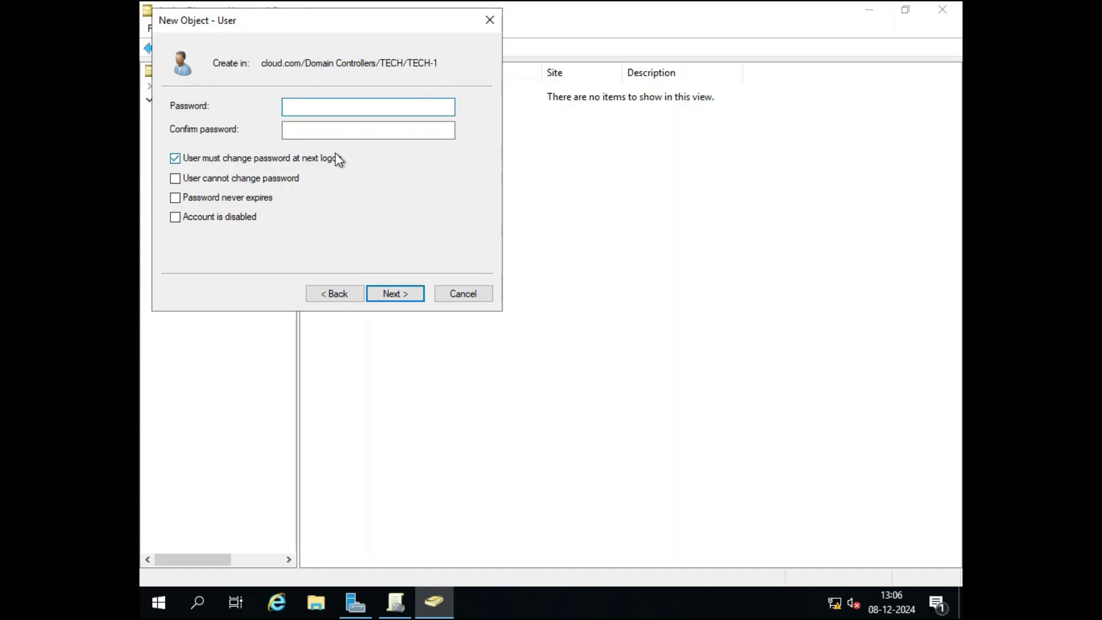
text(•••••••)
key(Tab)
text(•••••)
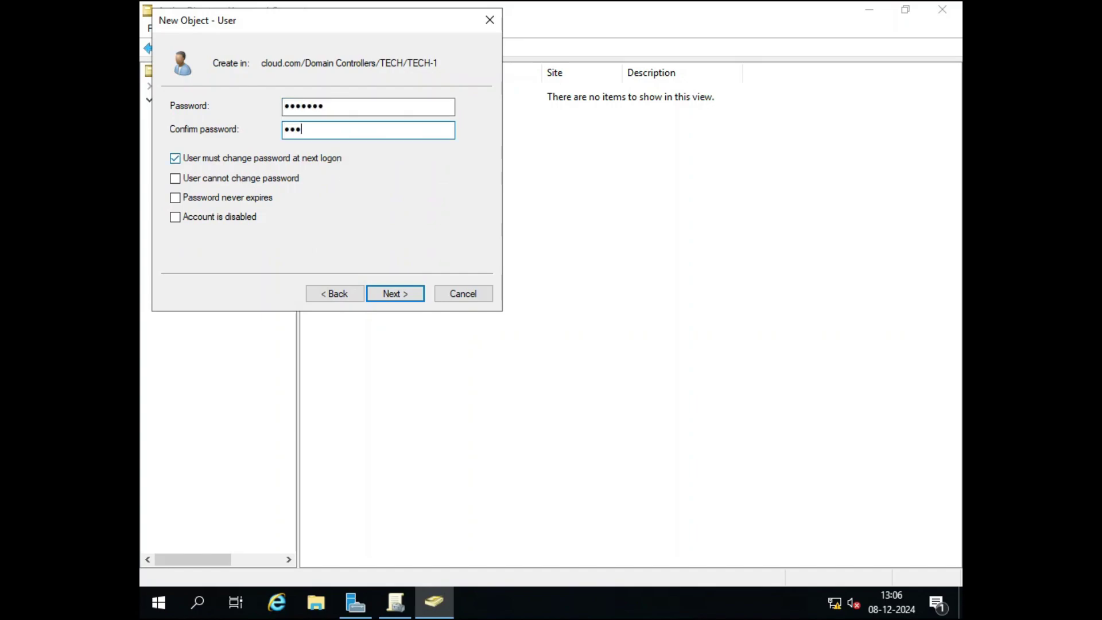
text(••)
click(190, 159)
click(204, 198)
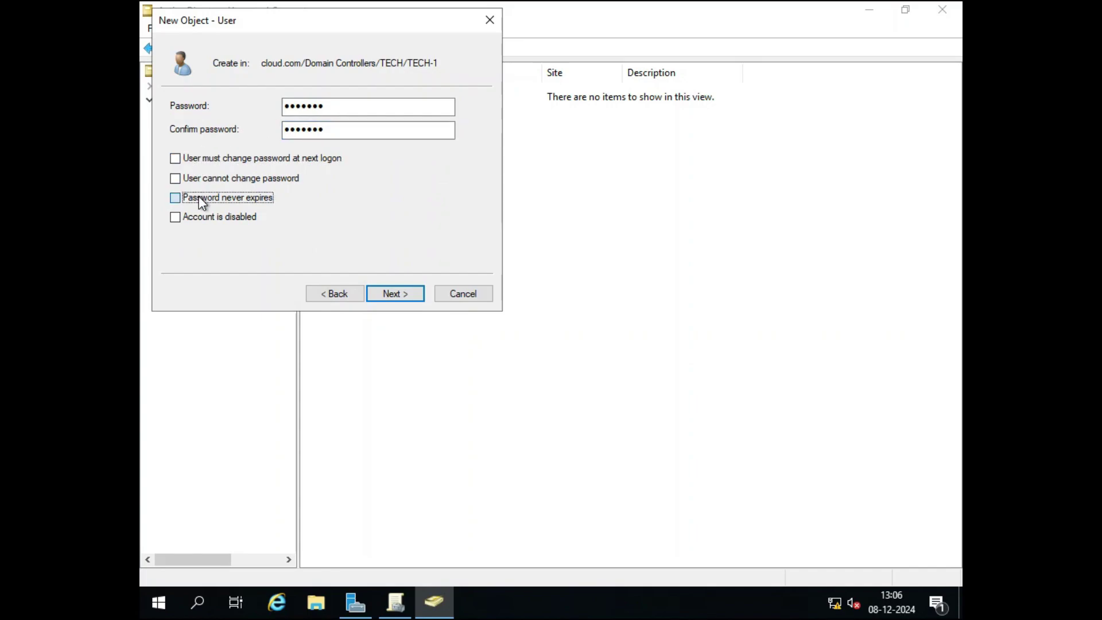
click(380, 295)
click(404, 295)
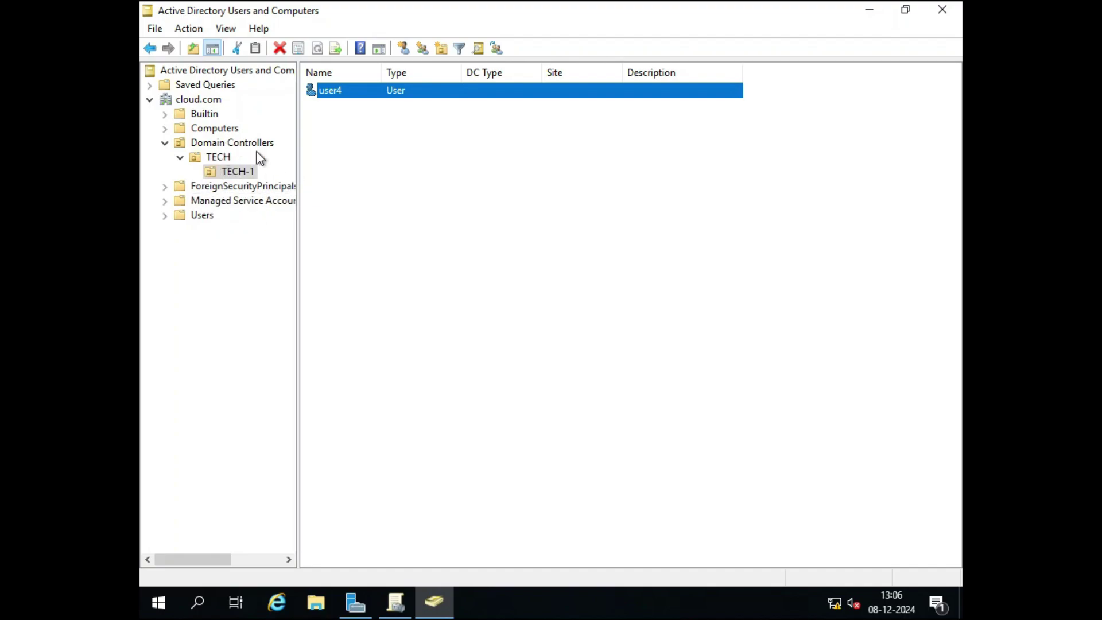
Review user2, user3 and TECH-1 inside TECH, then close ADUC and return to Group Policy Management.
click(223, 157)
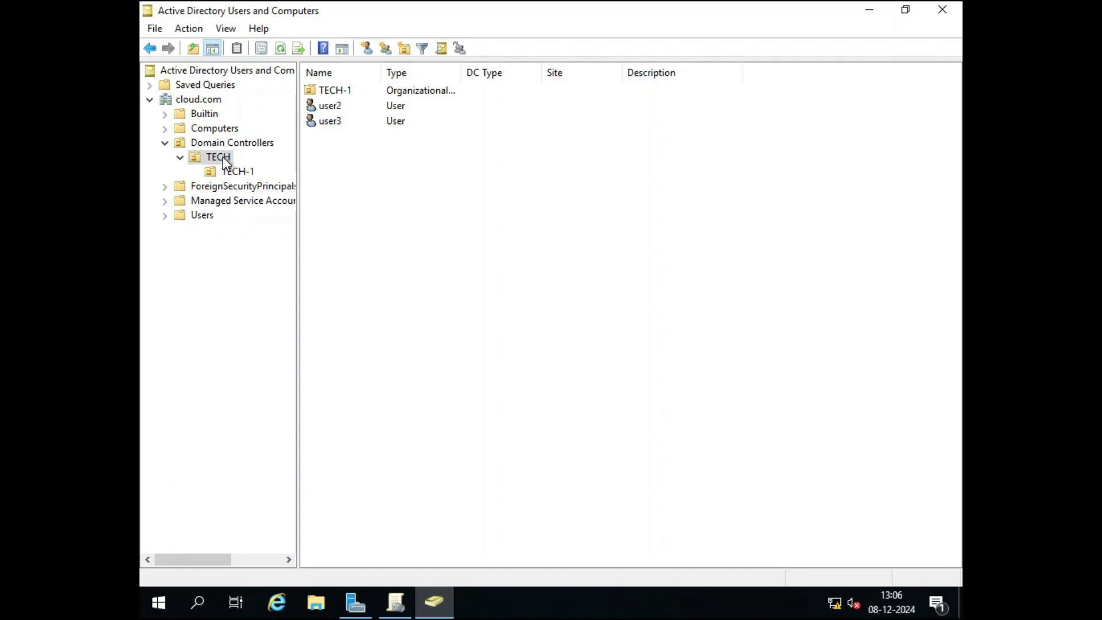
click(330, 108)
click(335, 124)
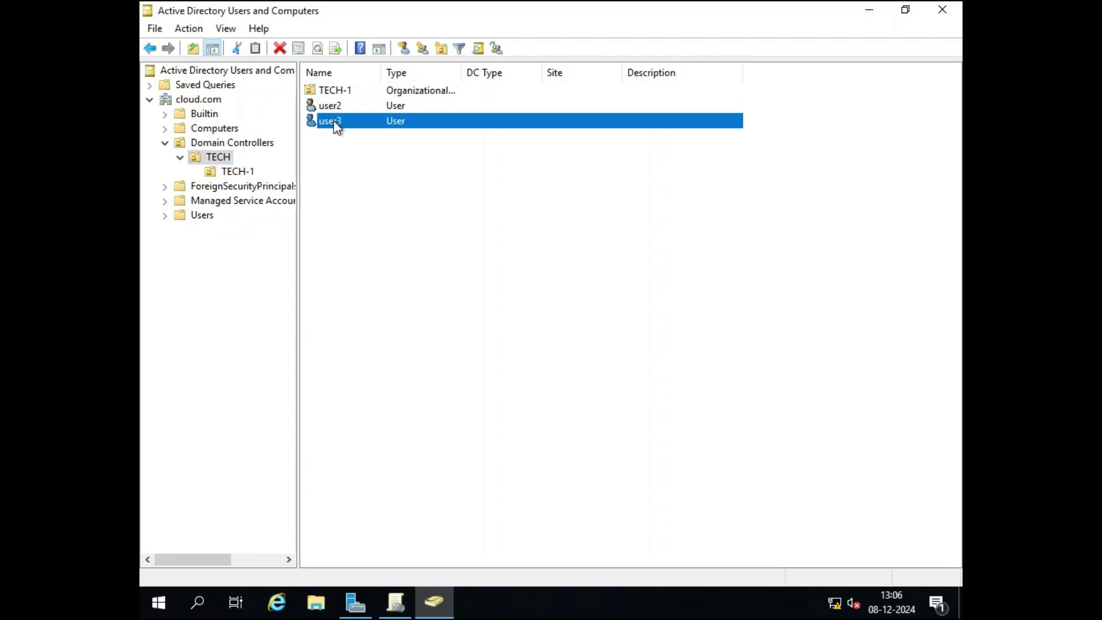
double_click(342, 85)
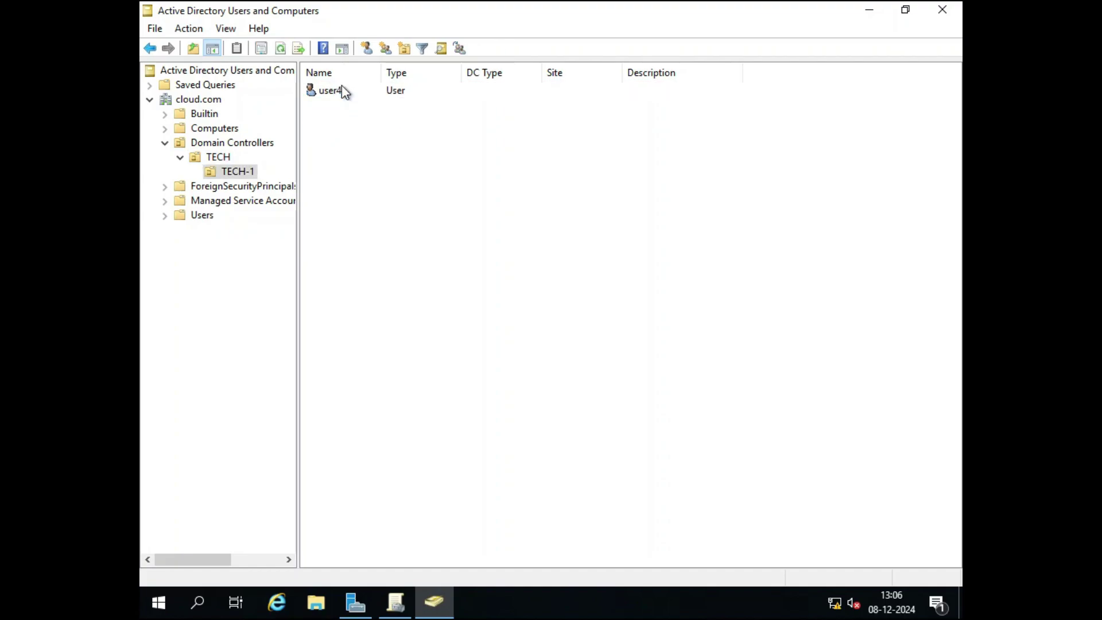
click(149, 49)
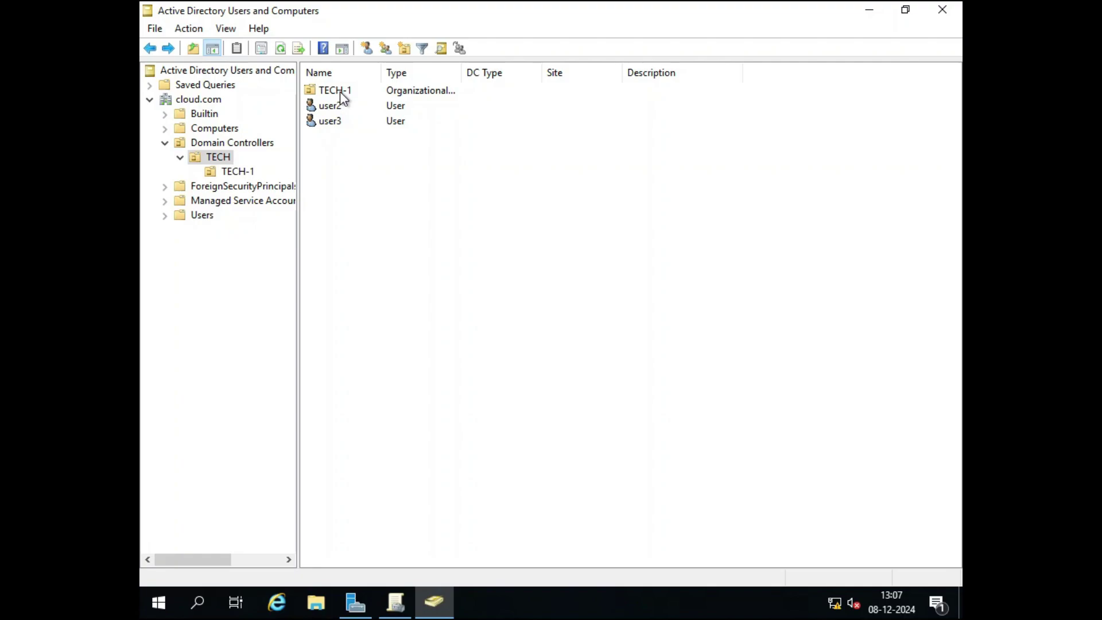
double_click(338, 92)
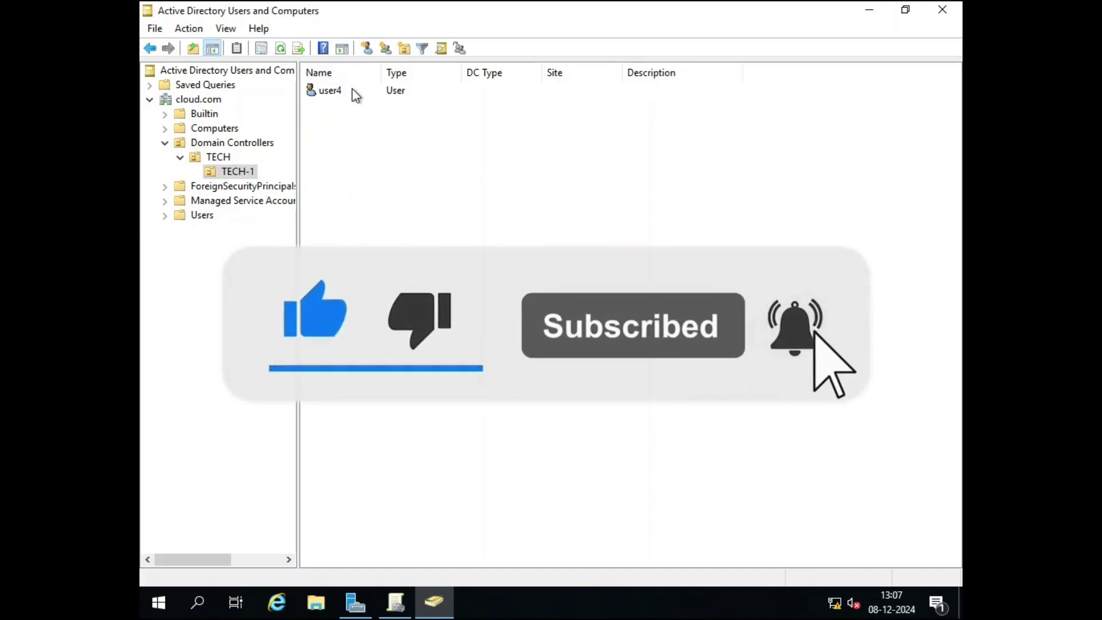
click(218, 161)
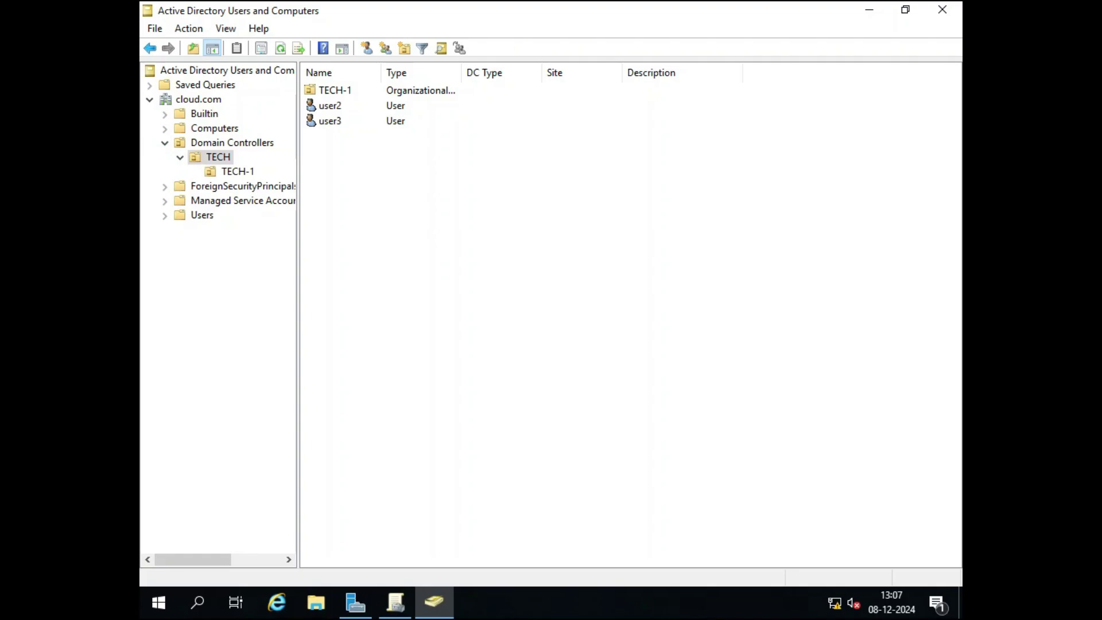
click(942, 10)
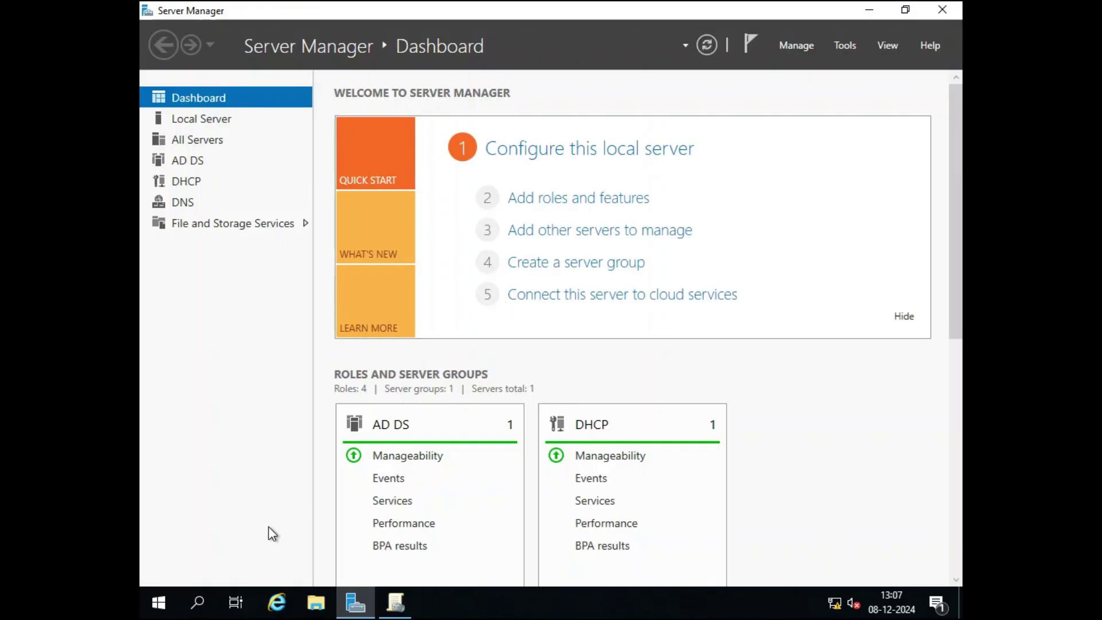
click(395, 603)
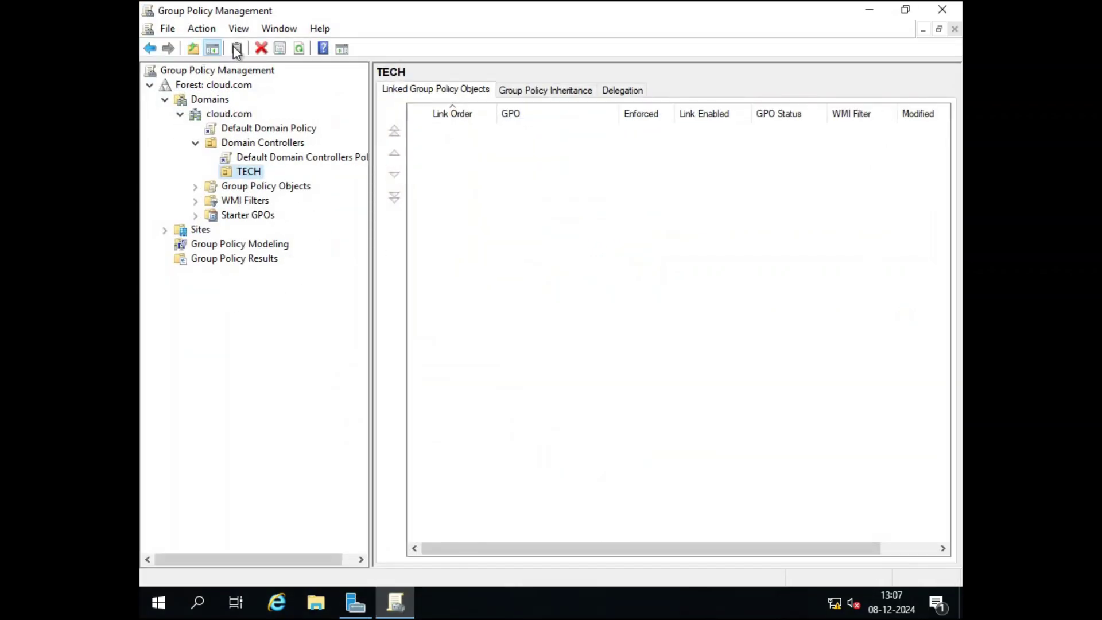
Refresh the tree, then create a GPO named 'hide Receycle bin' linked to Domain Controllers.
click(296, 50)
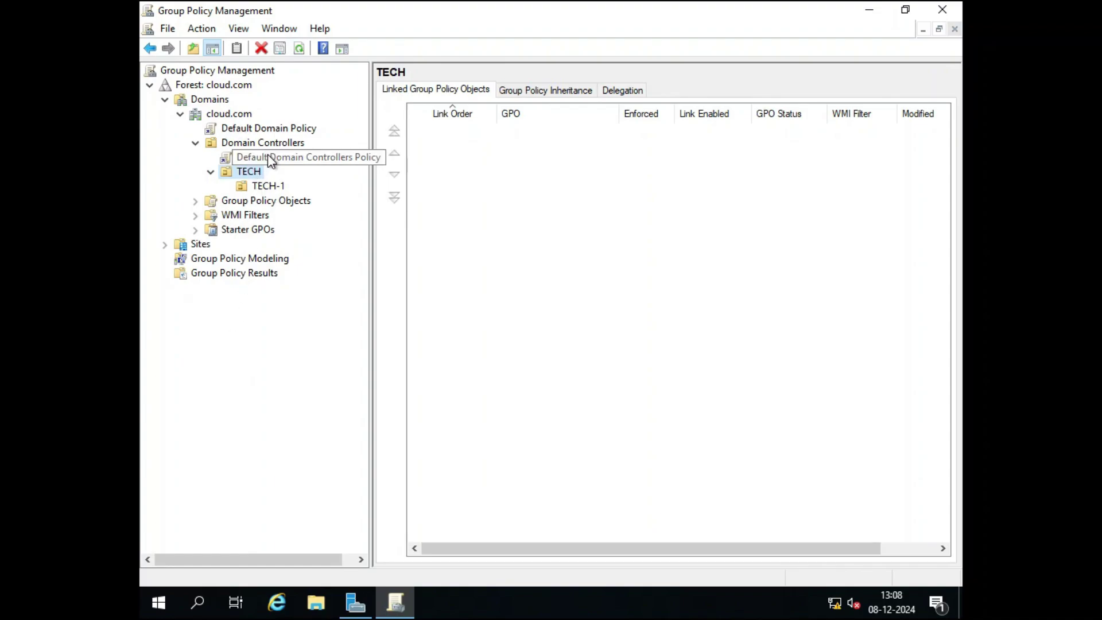
click(245, 143)
right_click(245, 141)
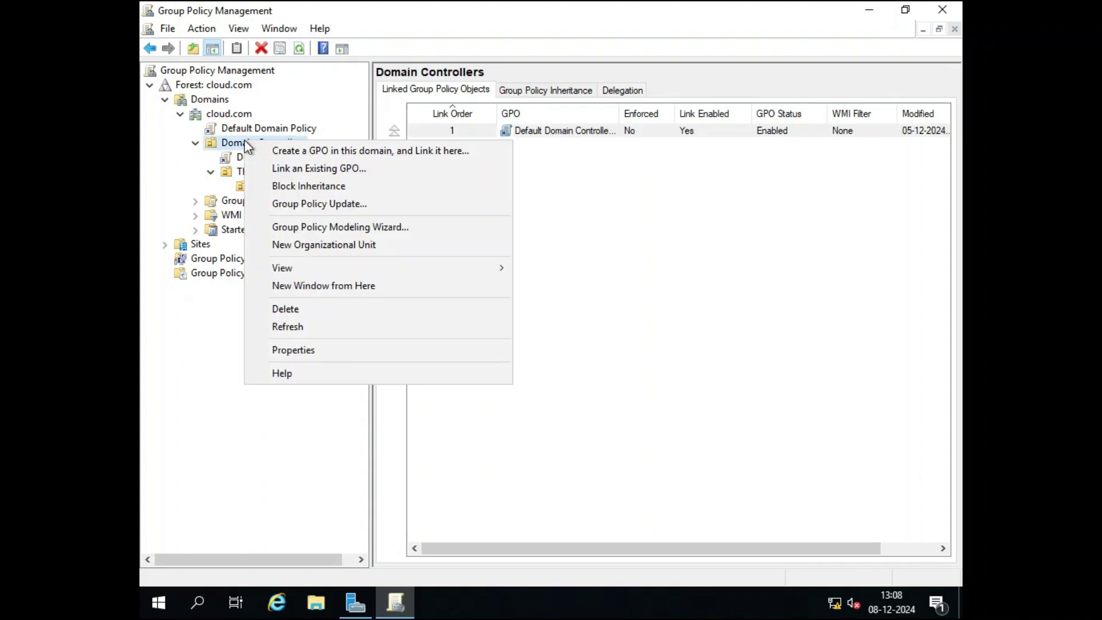
click(309, 150)
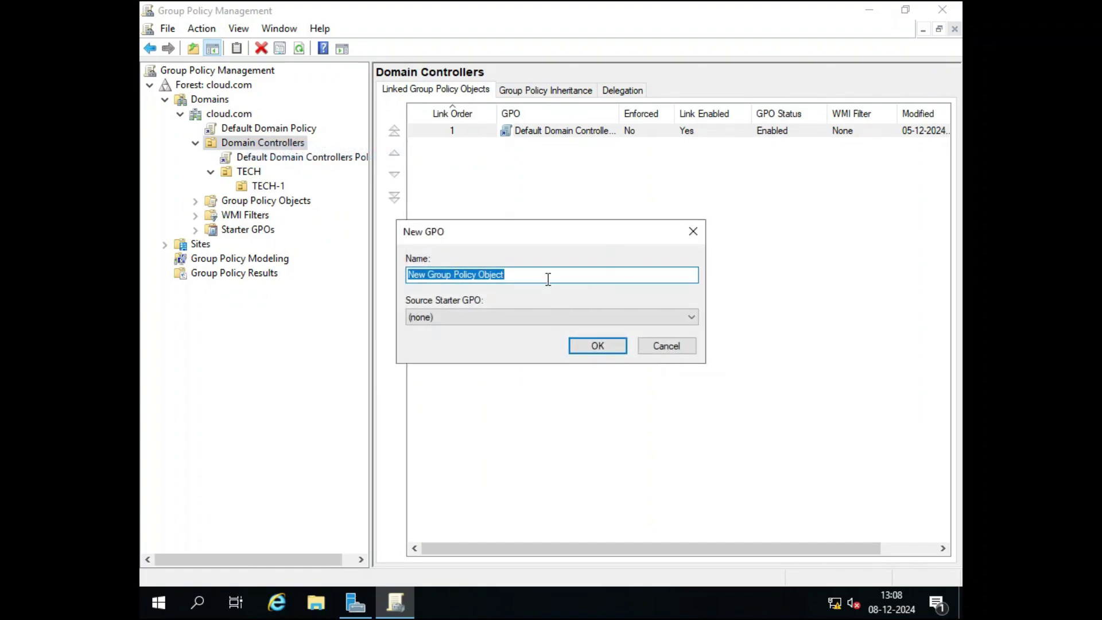
text(Re)
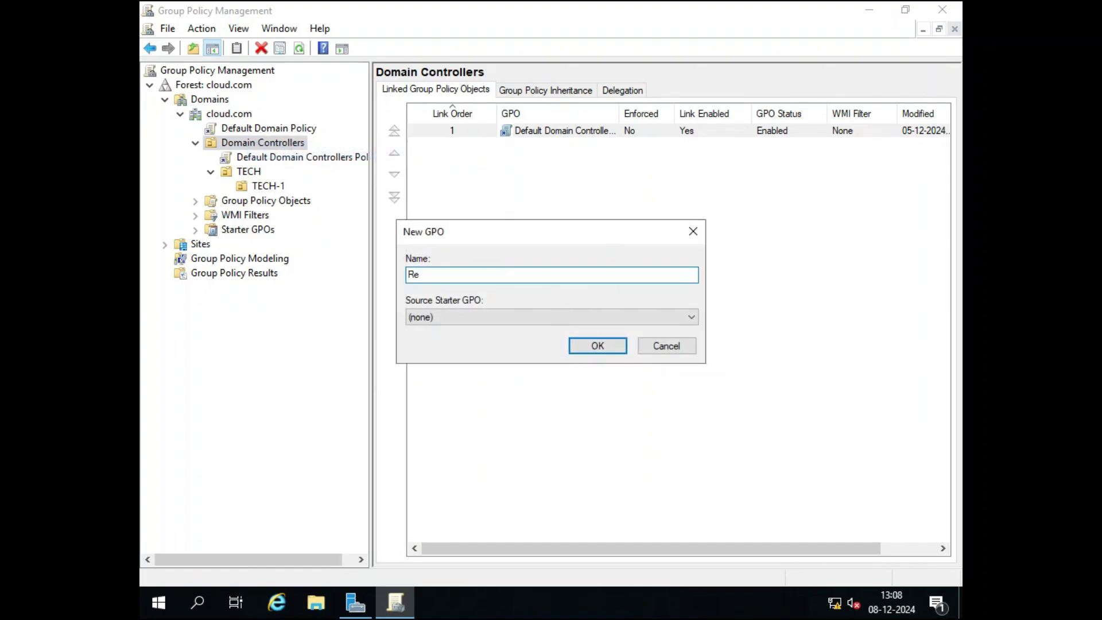
text(ce)
text(ycle)
text(hide)
key(End)
text(bin)
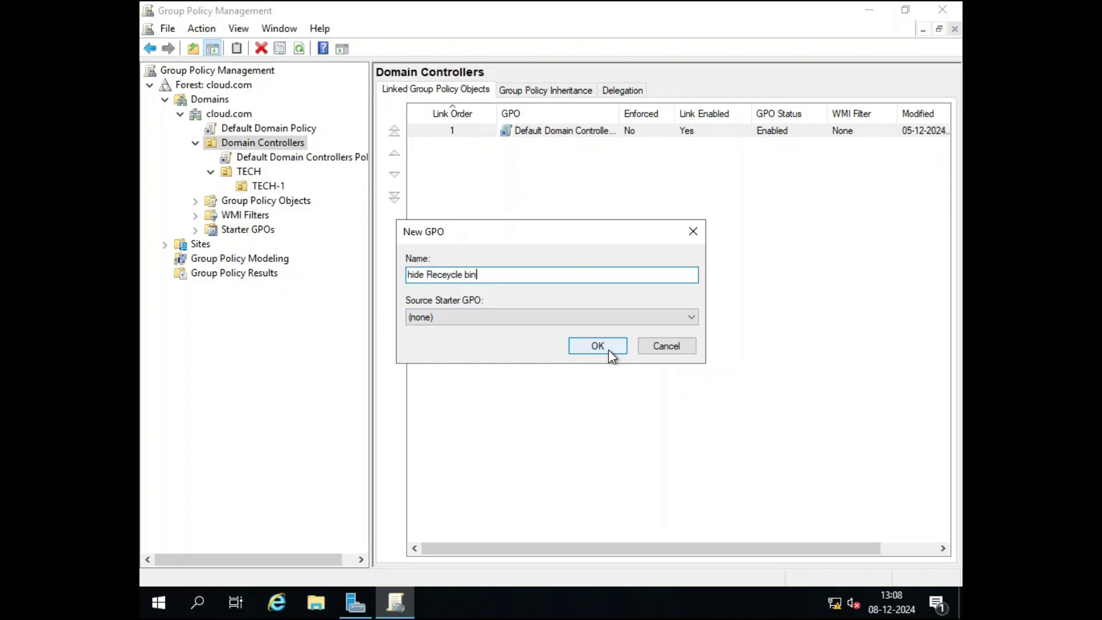
click(572, 318)
click(573, 318)
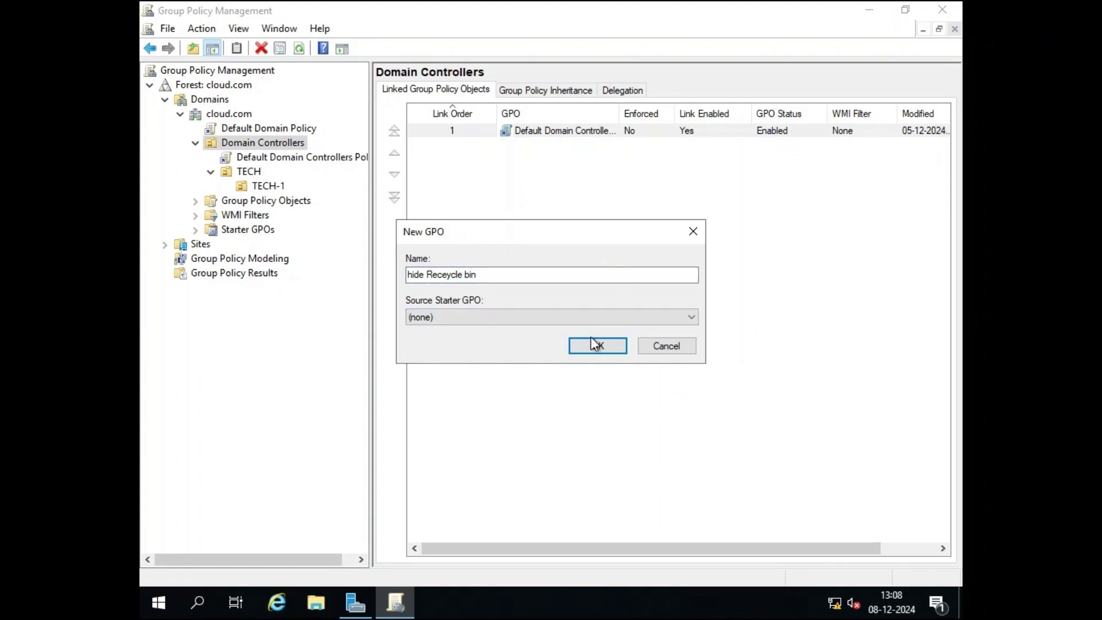
click(595, 343)
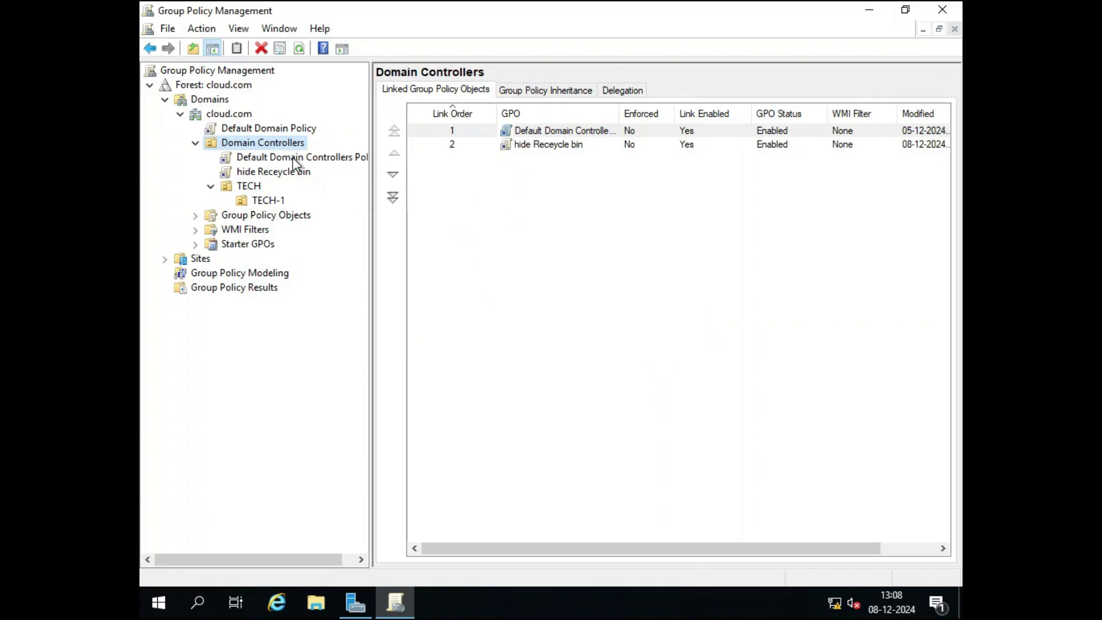
Create a GPO named 'Hide cointrol pannel object' linked to Domain Controllers.
right_click(251, 145)
click(306, 155)
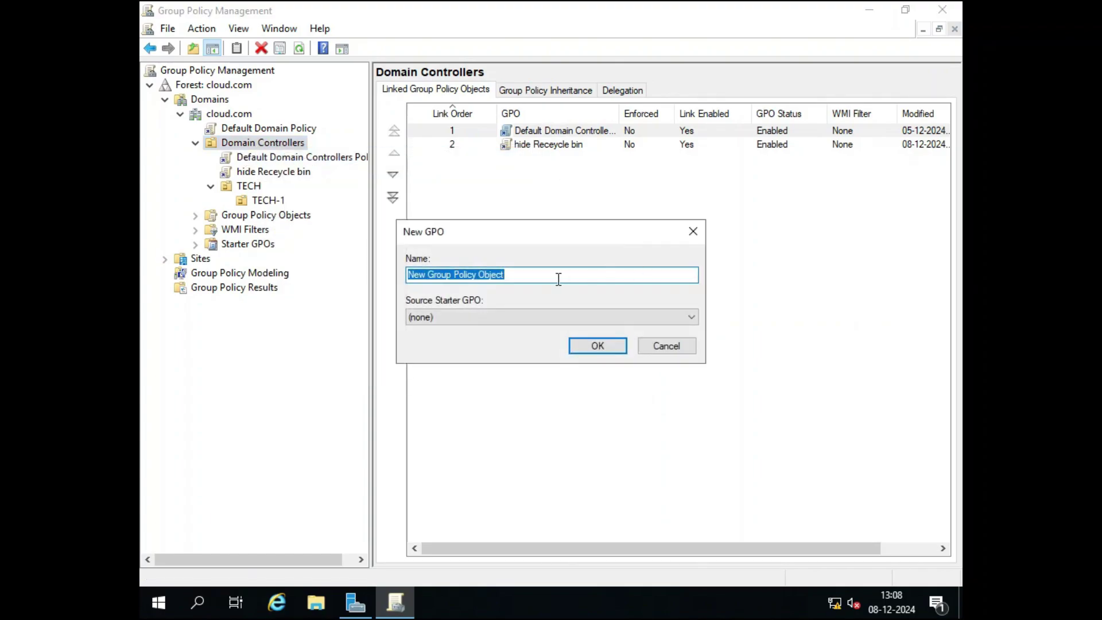
text(DESKT)
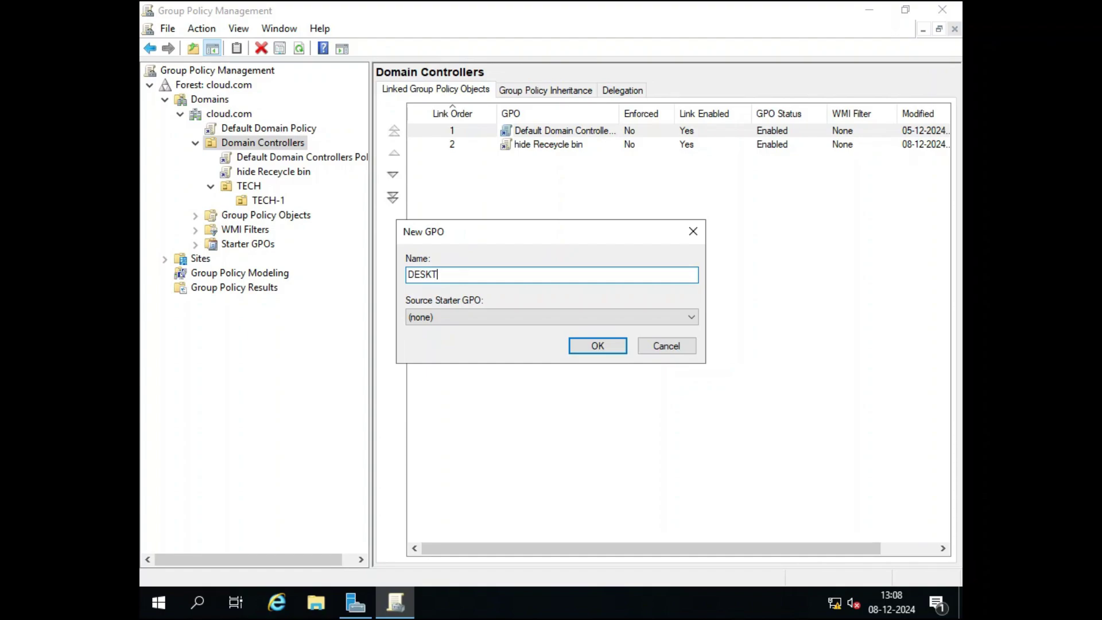
text(OP)
click(408, 275)
text(DO)
key(BackSpace)
text(on)
key(BackSpace)
key(BackSpace)
key(BackSpace)
key(Right)
key(Right)
key(Right)
key(Right)
key(Right)
key(Right)
key(Right)
key(BackSpace)
key(BackSpace)
key(BackSpace)
key(BackSpace)
key(BackSpace)
key(BackSpace)
key(BackSpace)
text(Hide cointrol pannel objetc)
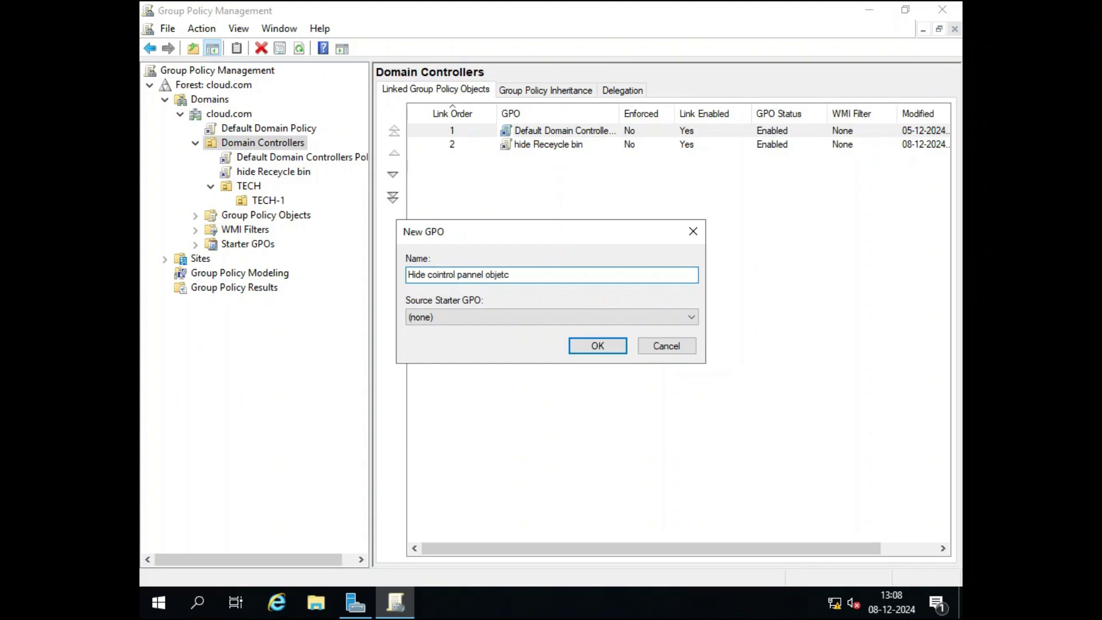
key(BackSpace)
key(BackSpace)
text(ct)
key(Return)
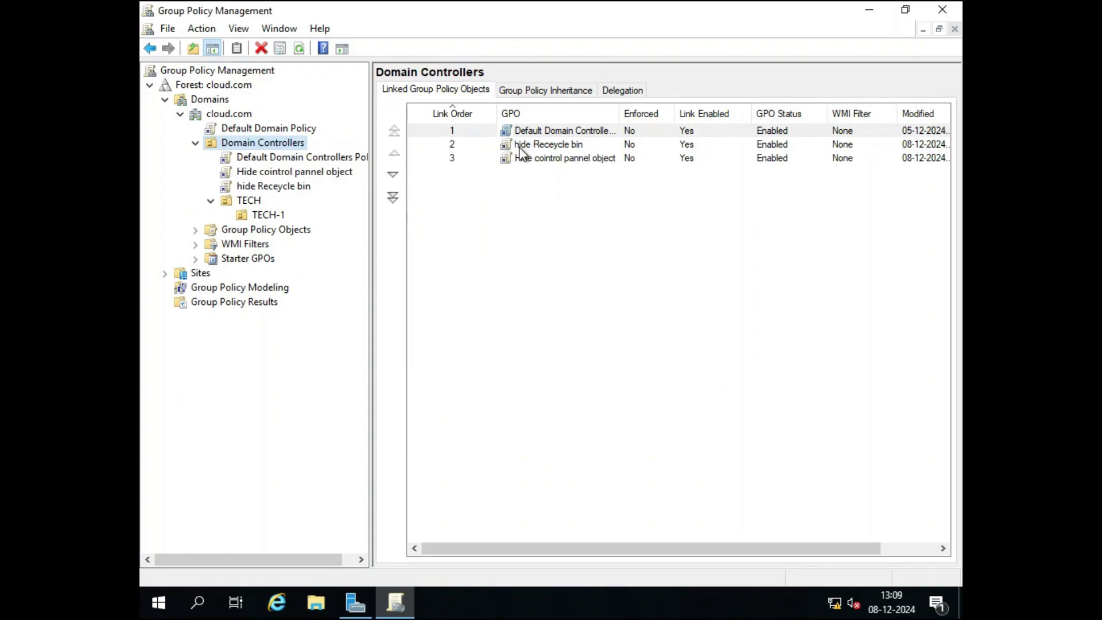
click(523, 145)
Open the hide Receycle bin GPO for editing and maximize the Group Policy Management Editor.
right_click(536, 144)
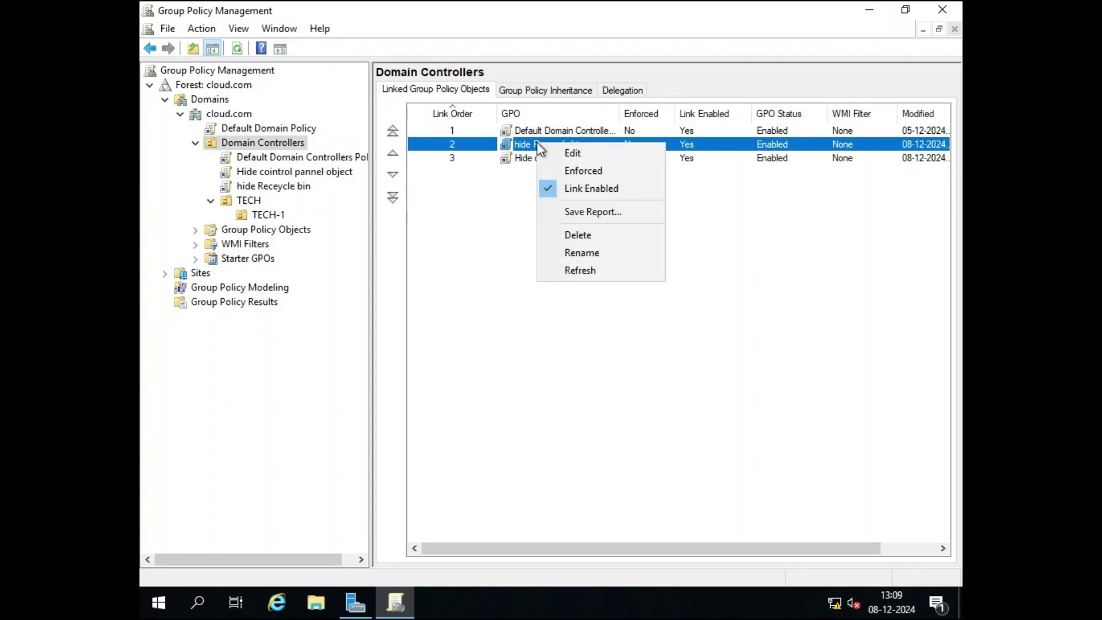
click(562, 152)
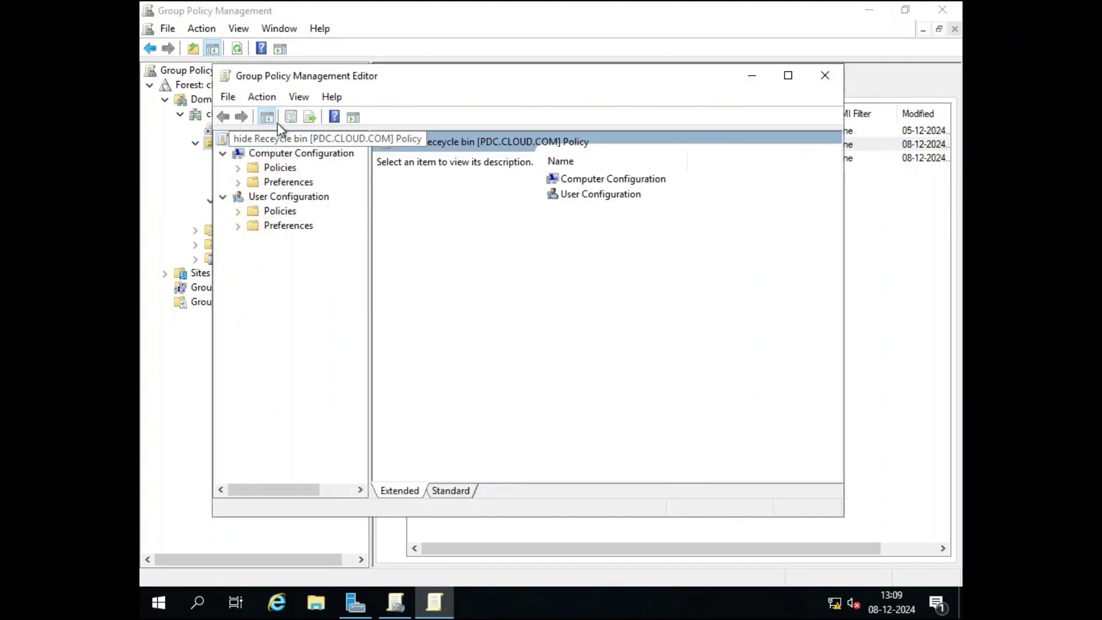
click(786, 76)
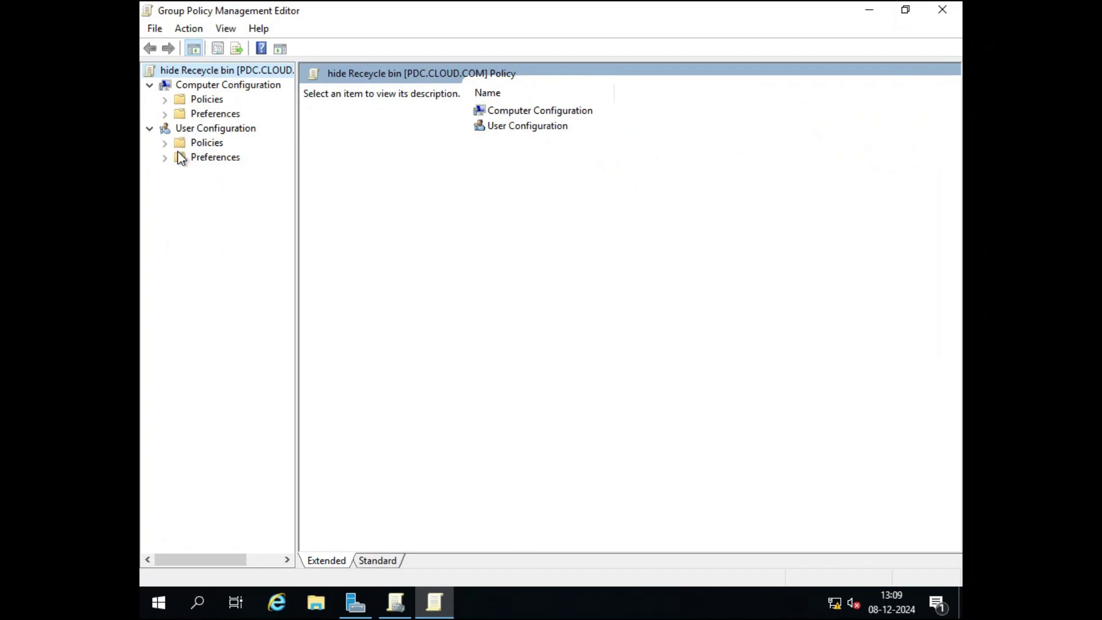
Browse to User Configuration > Administrative Templates > Desktop and review the desktop icon policy descriptions.
double_click(201, 142)
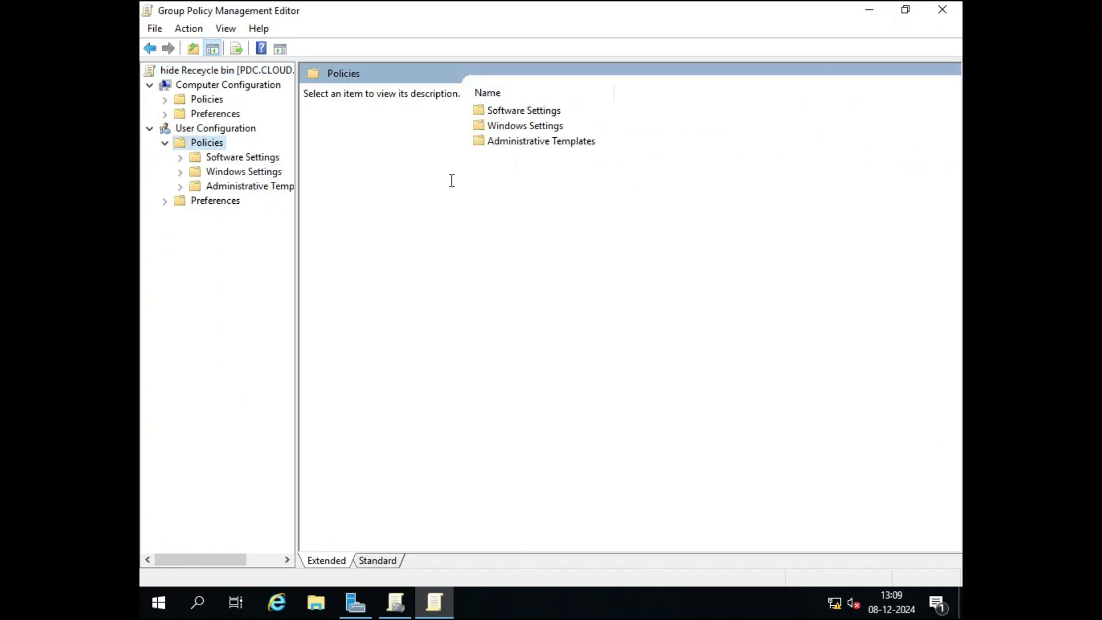
double_click(529, 125)
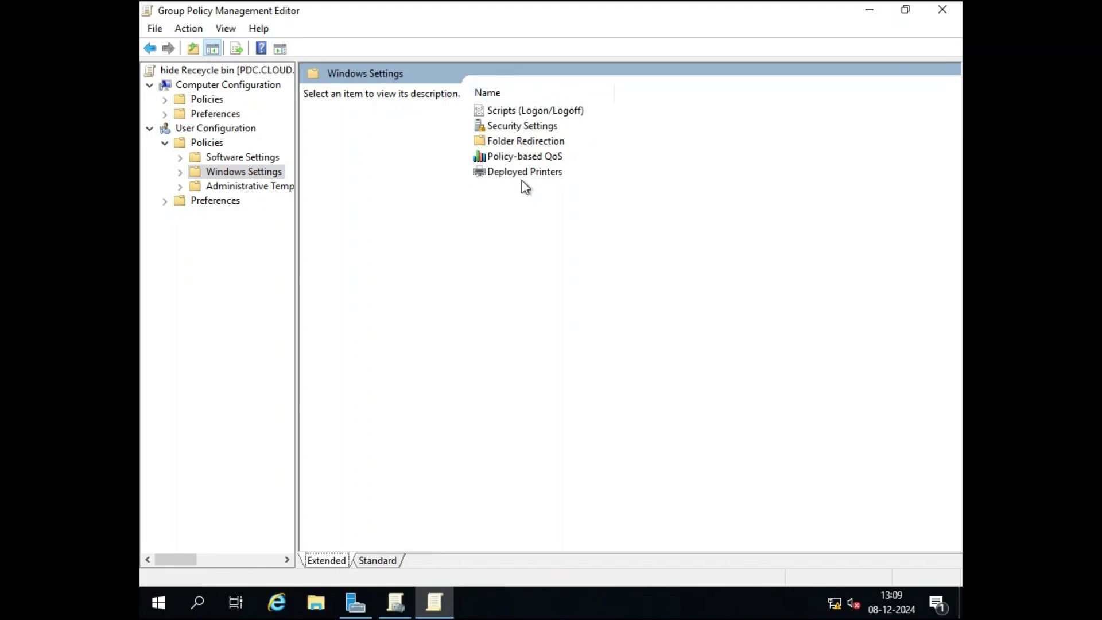
click(151, 49)
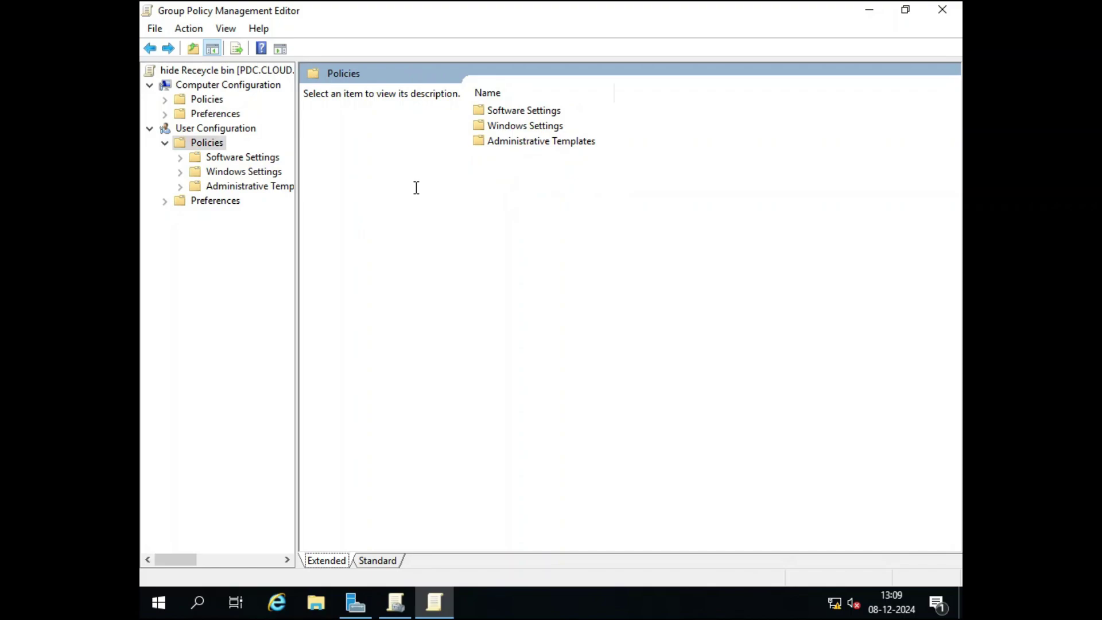
double_click(511, 144)
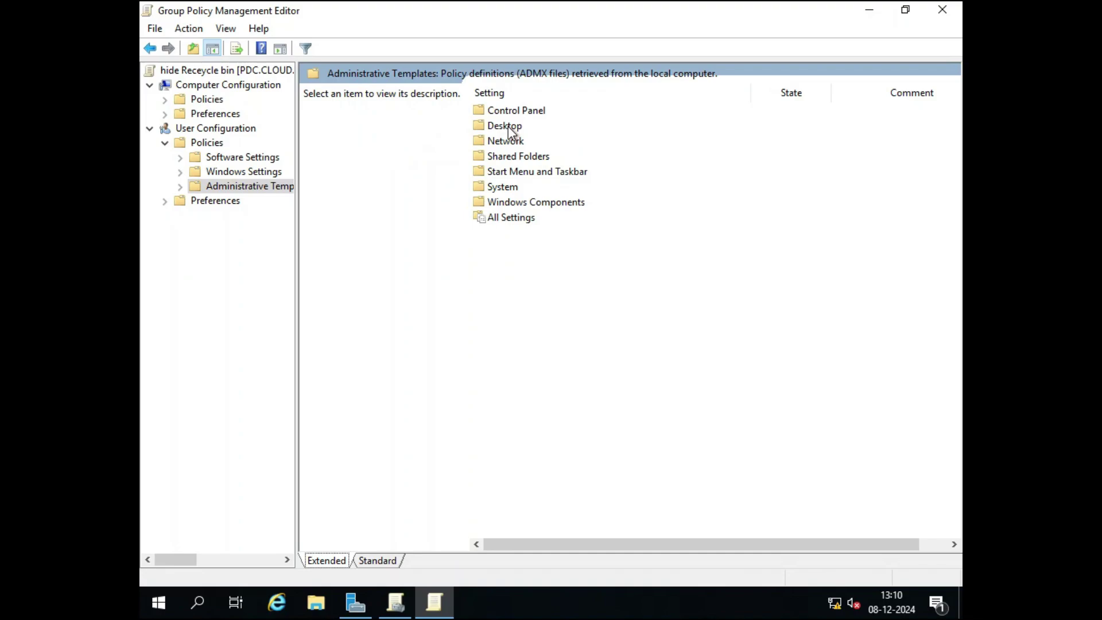
double_click(507, 126)
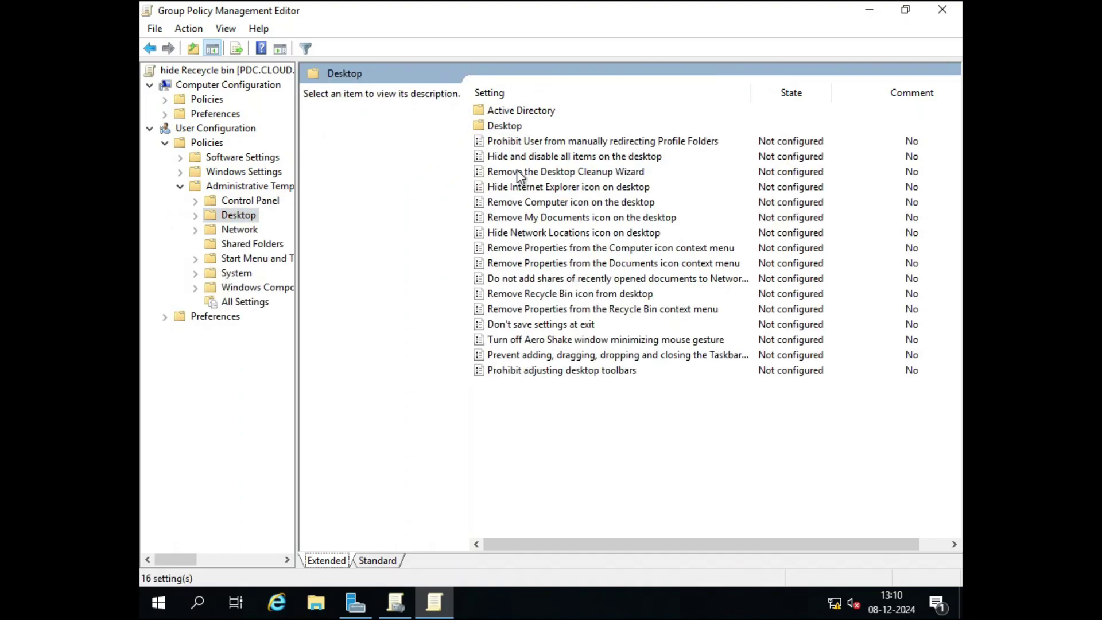
click(606, 160)
click(610, 185)
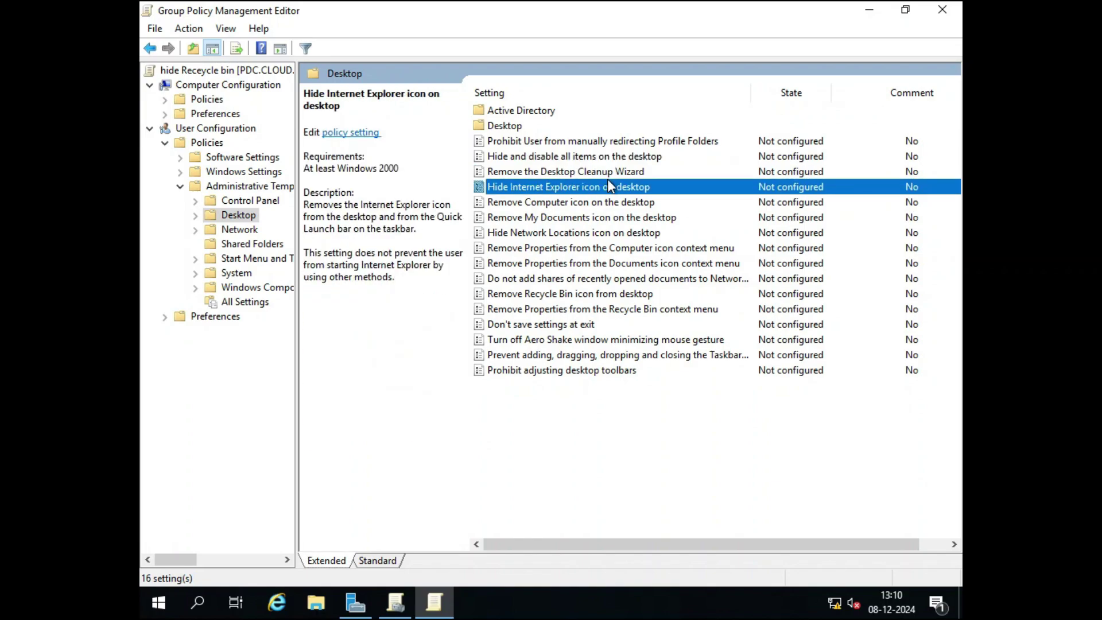
click(529, 297)
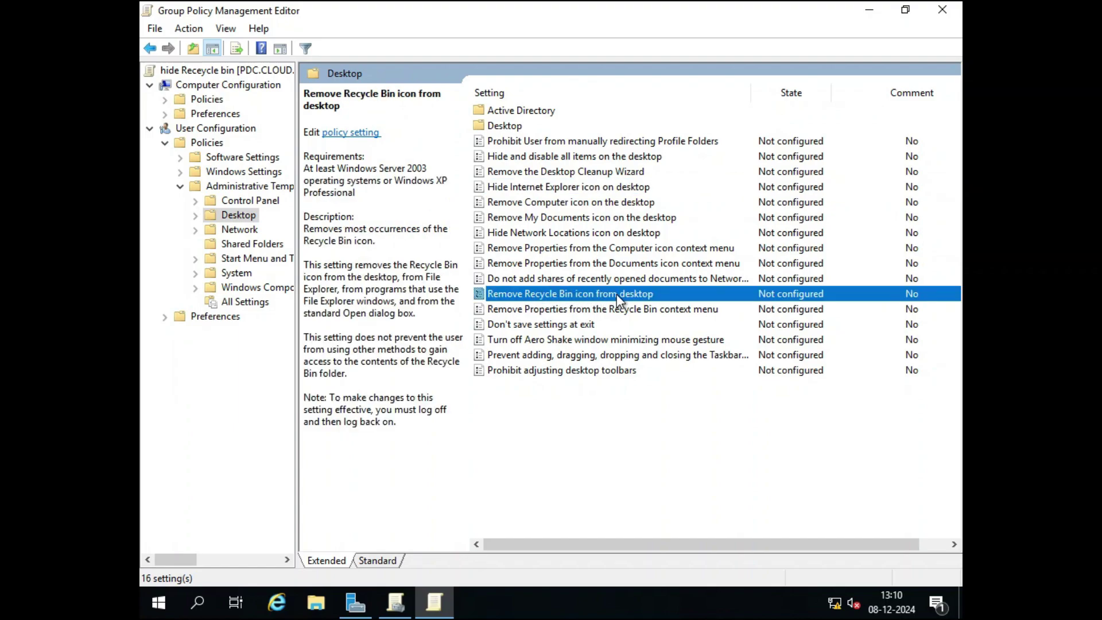
Set 'Remove Recycle Bin icon from desktop' to Enabled and save it.
double_click(543, 296)
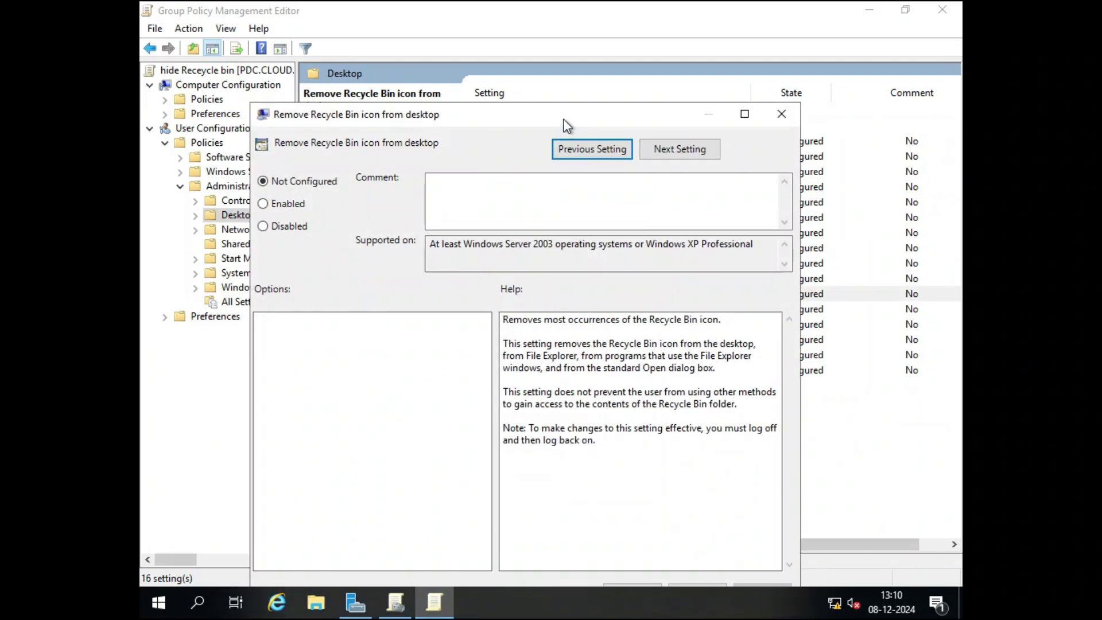
drag(562, 118, 583, 59)
click(314, 147)
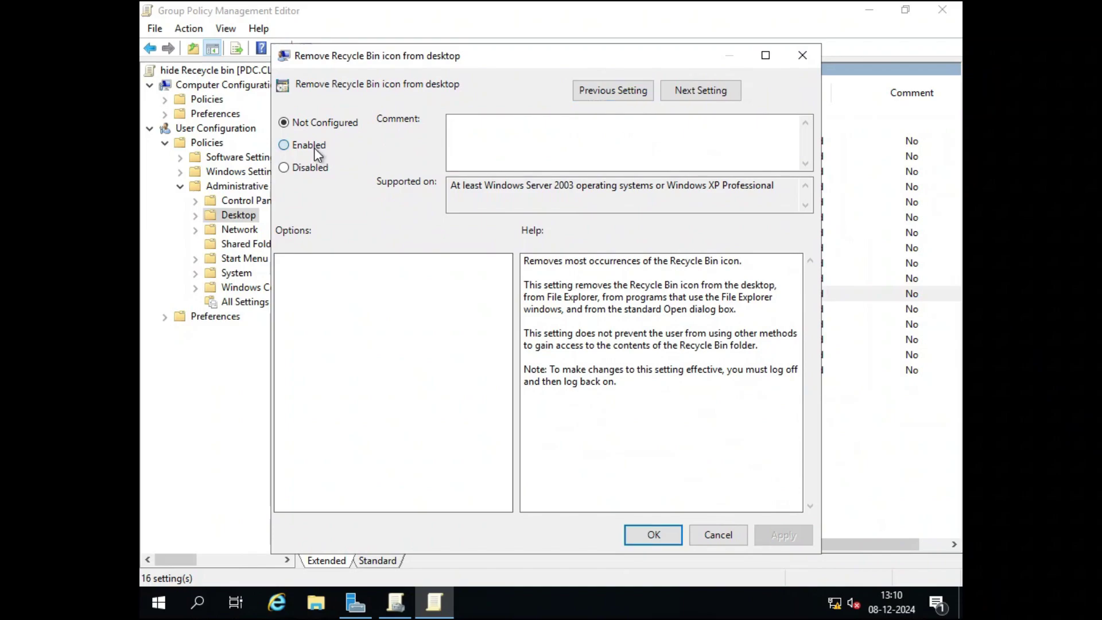
click(652, 535)
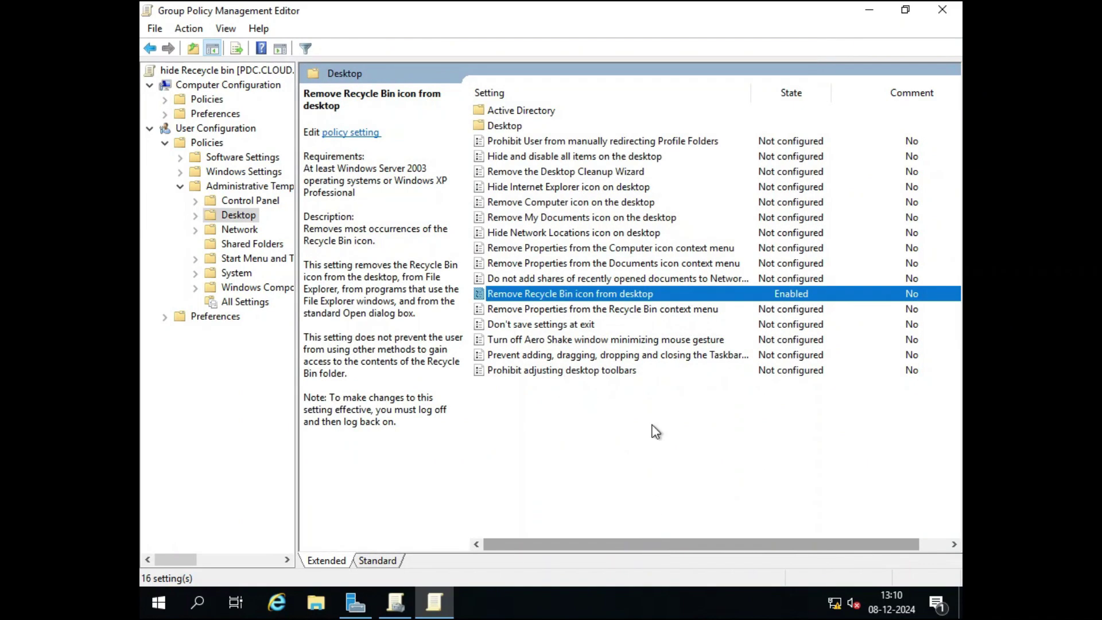
Close the editor and bring up the hide Receycle bin GPO's Settings report.
click(949, 8)
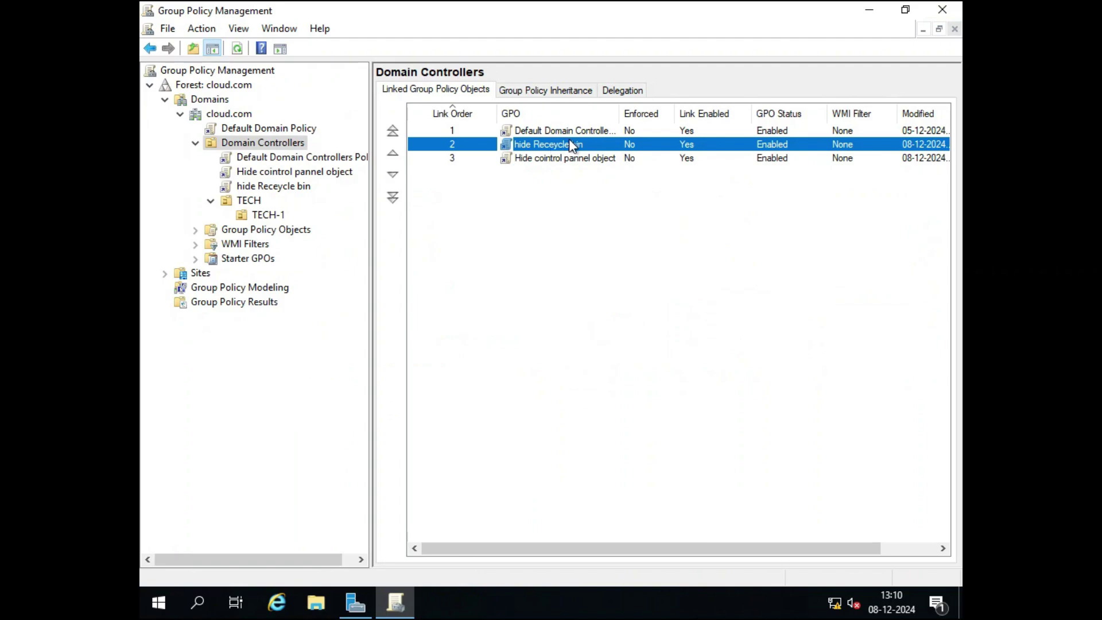
double_click(514, 145)
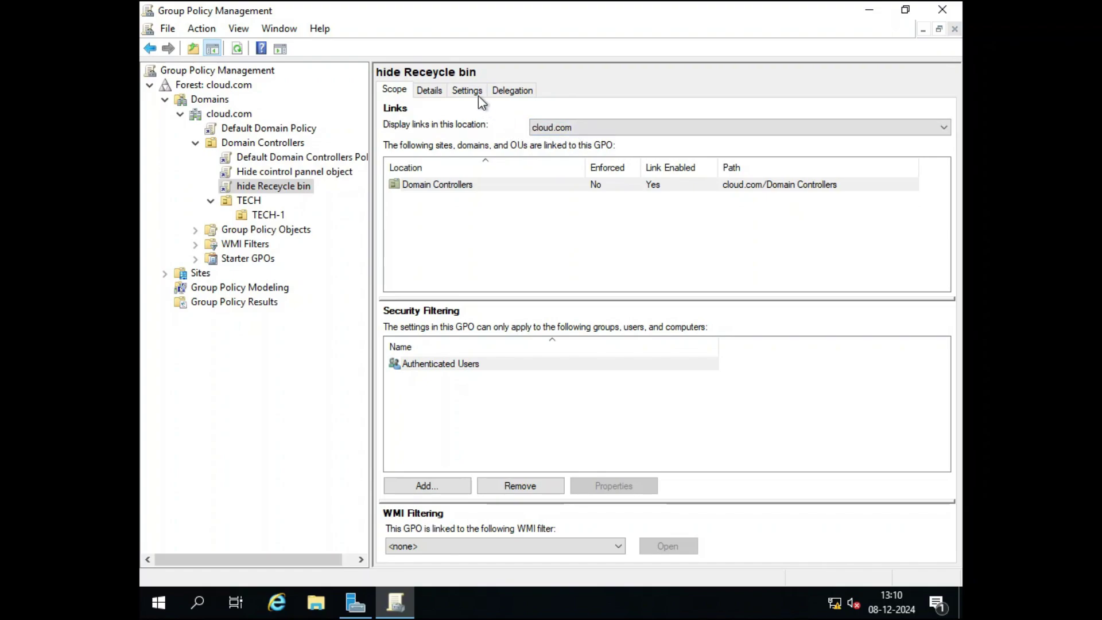
click(463, 91)
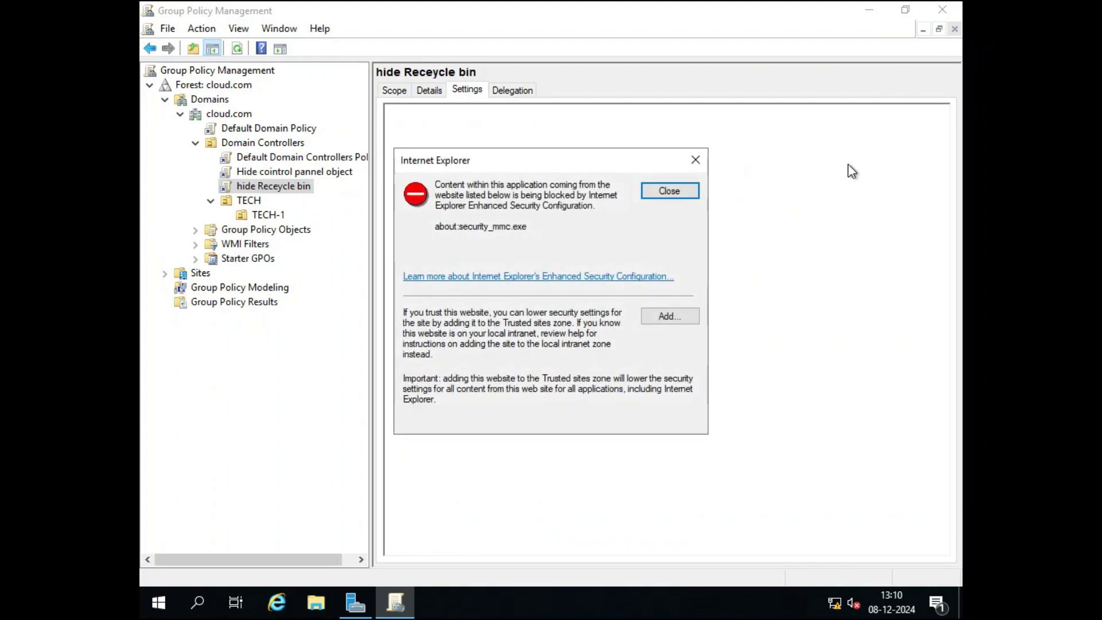
click(687, 194)
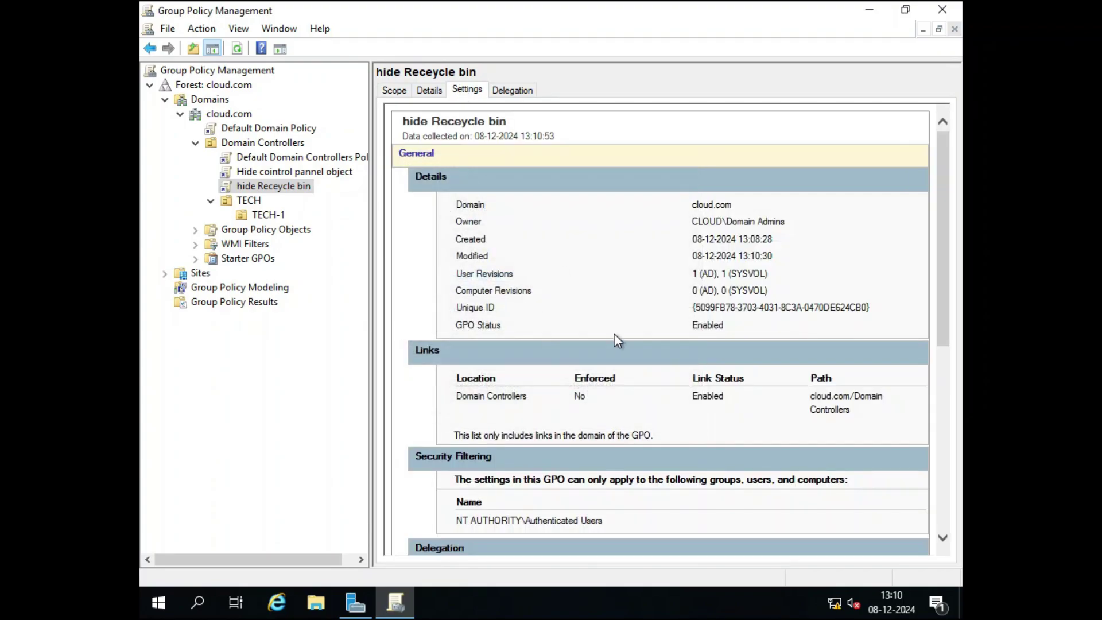
Check the report's domain, owner and Remove Recycle Bin entry, then list Domain Controllers' linked GPOs.
drag(454, 202, 779, 266)
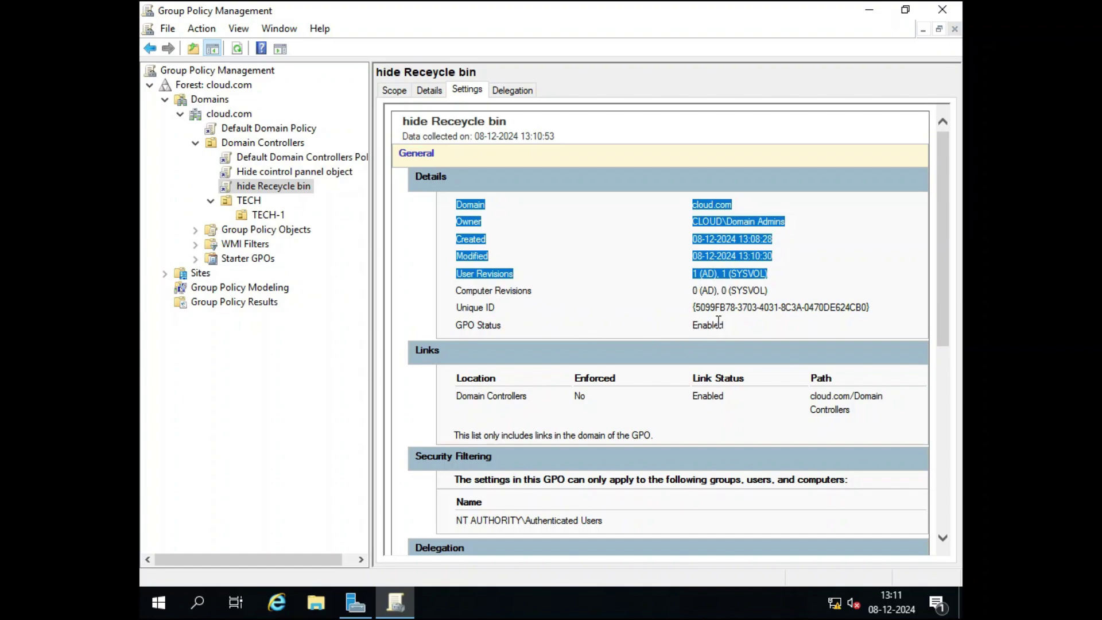
scroll(710, 317, down, 10)
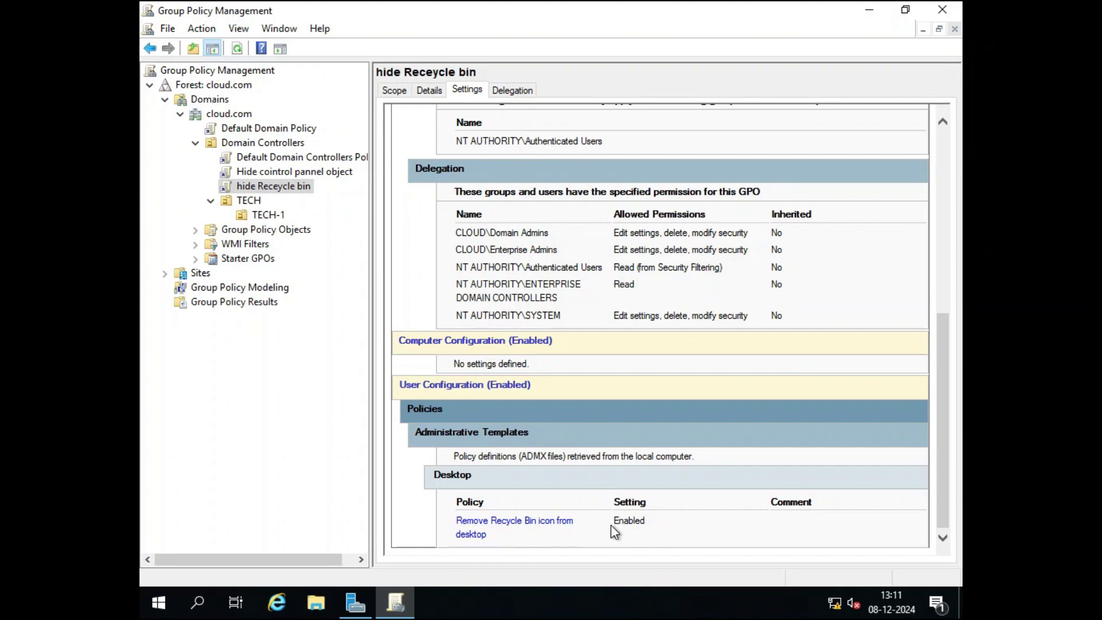
drag(610, 524, 653, 522)
click(244, 143)
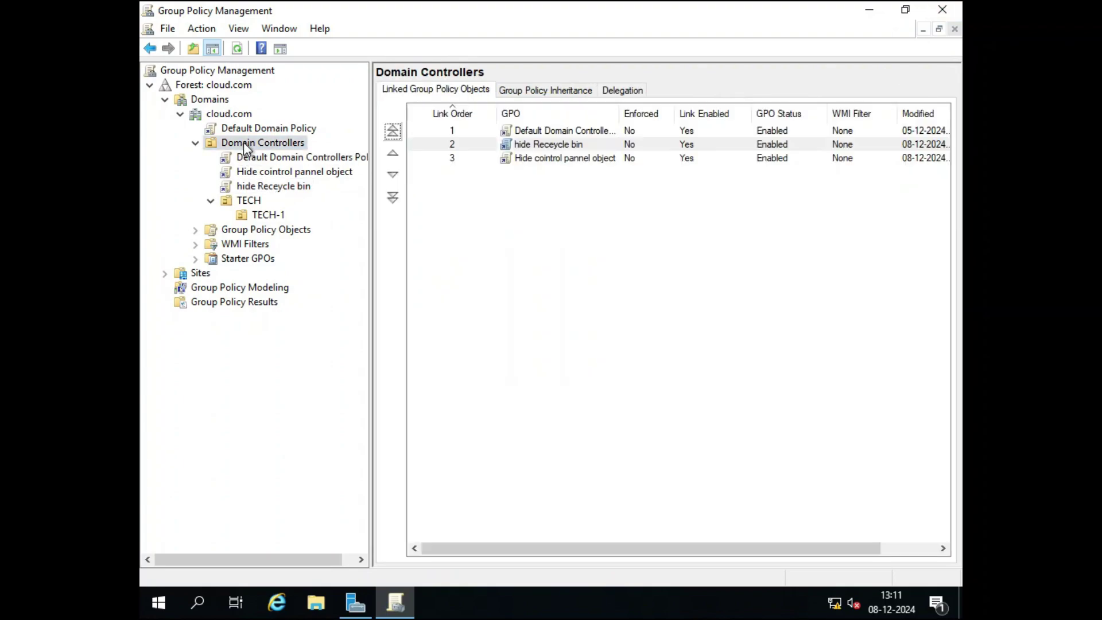
Edit the Hide cointrol pannel object GPO and expand User Configuration > Policies > Administrative Templates.
click(534, 159)
right_click(533, 161)
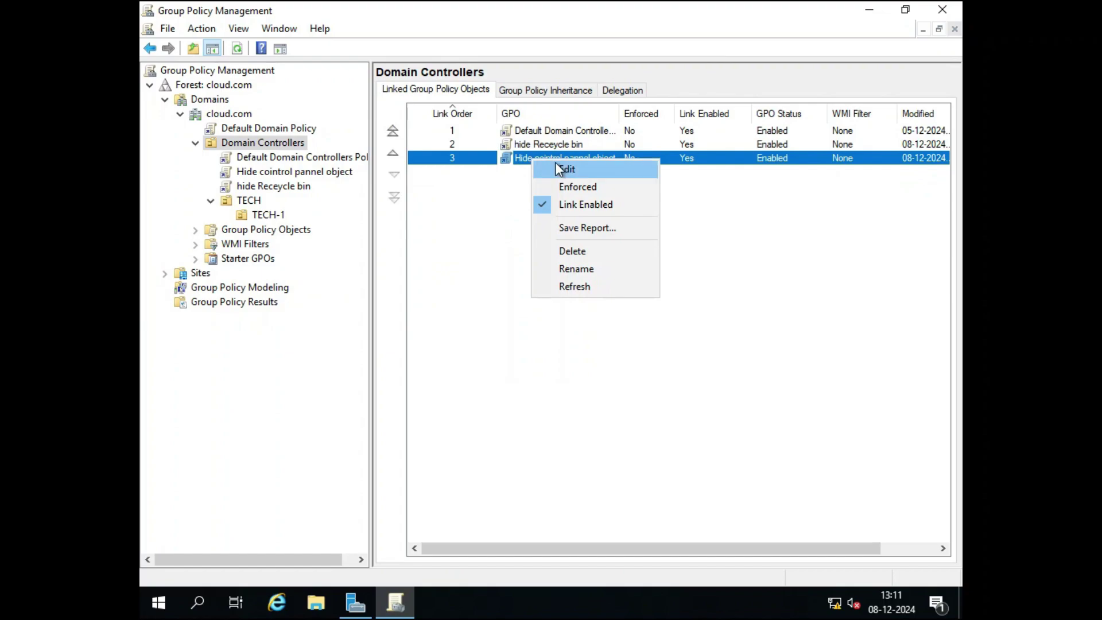
click(558, 167)
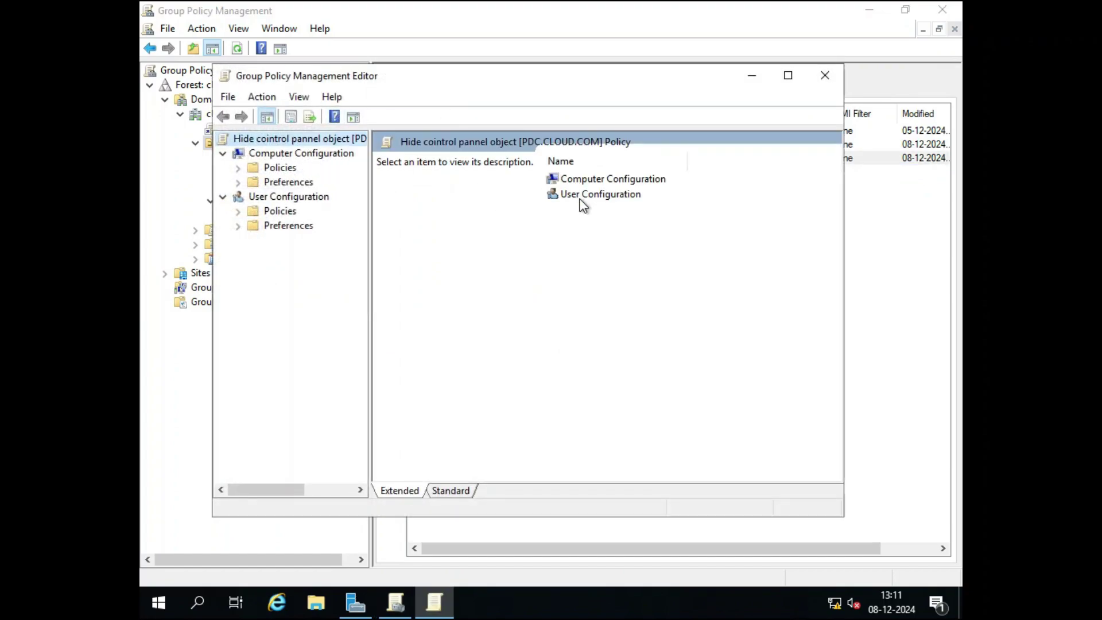
double_click(581, 198)
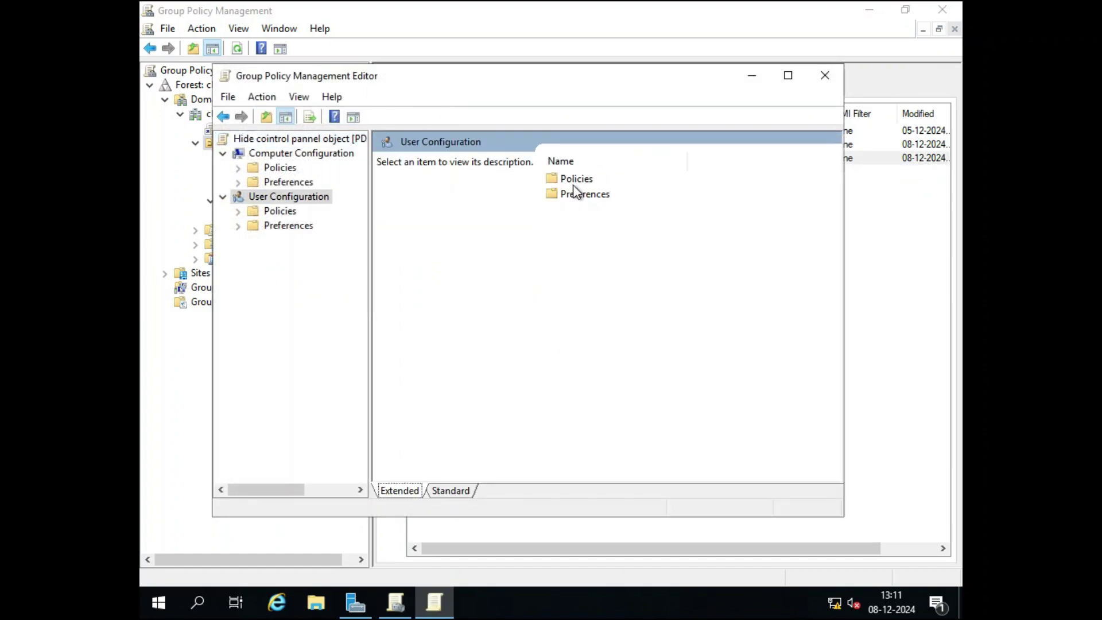
double_click(574, 182)
click(573, 213)
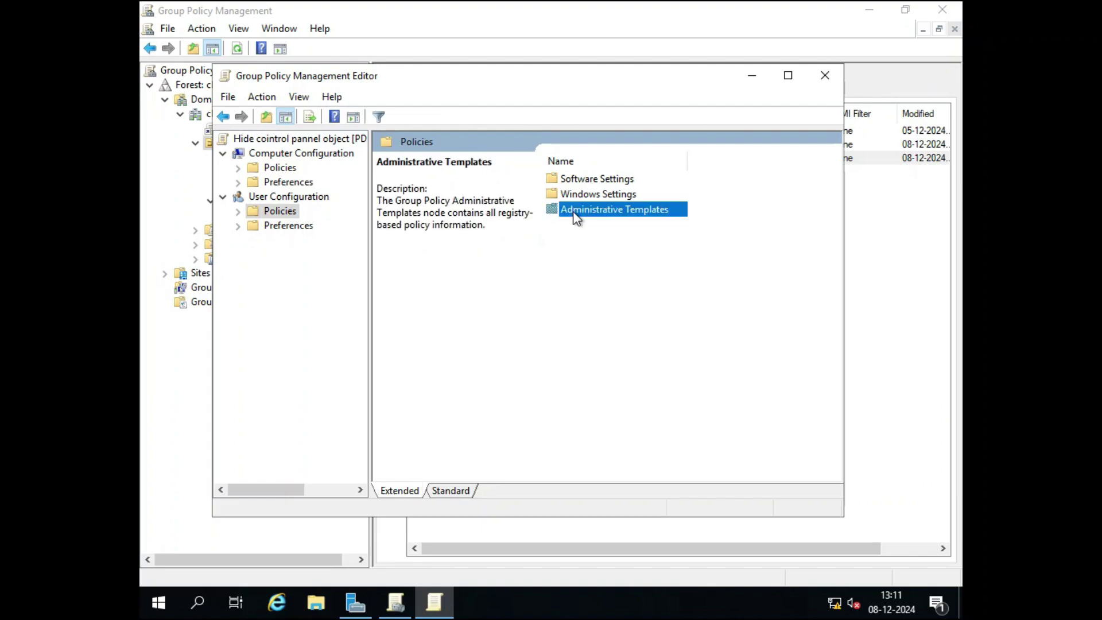
double_click(575, 213)
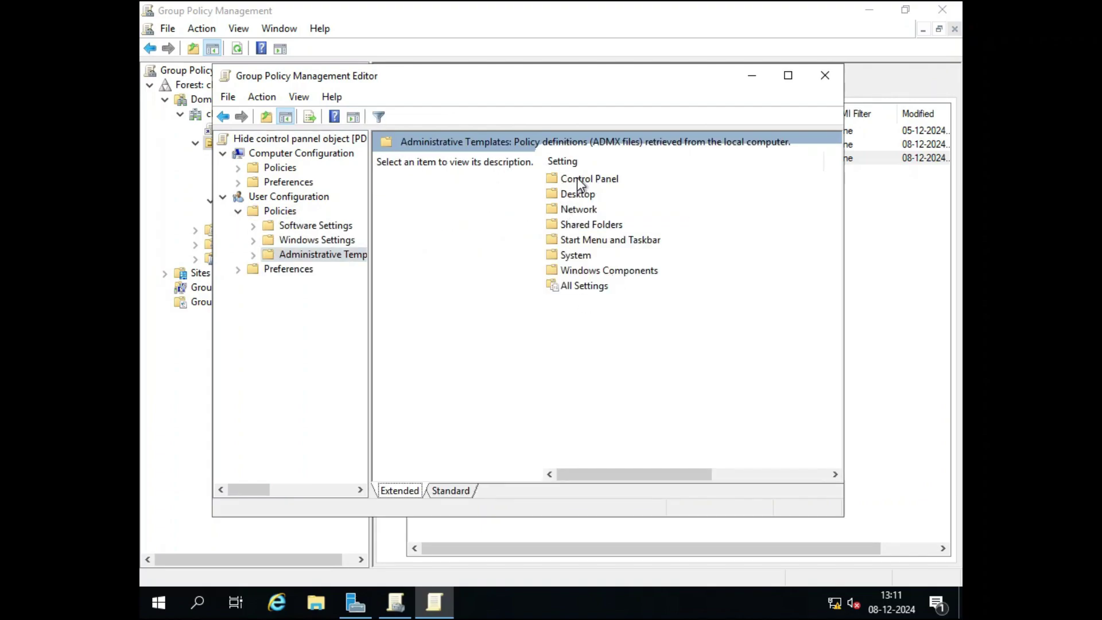
Under Control Panel > Display, set 'Disable the Display Control Panel' to Enabled and apply.
double_click(597, 184)
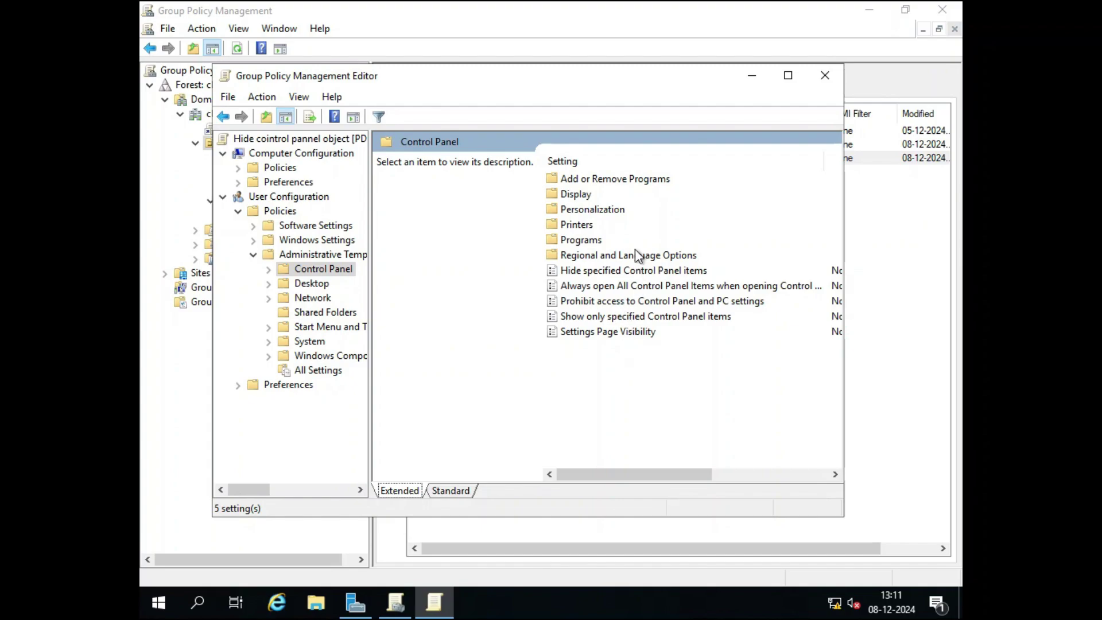
double_click(580, 182)
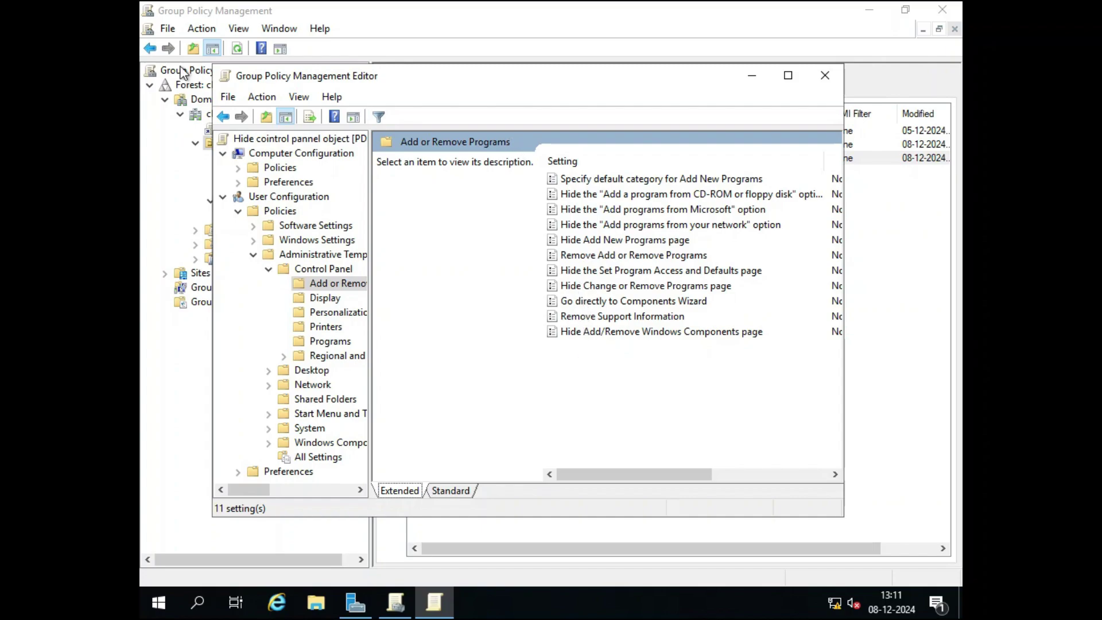
click(222, 117)
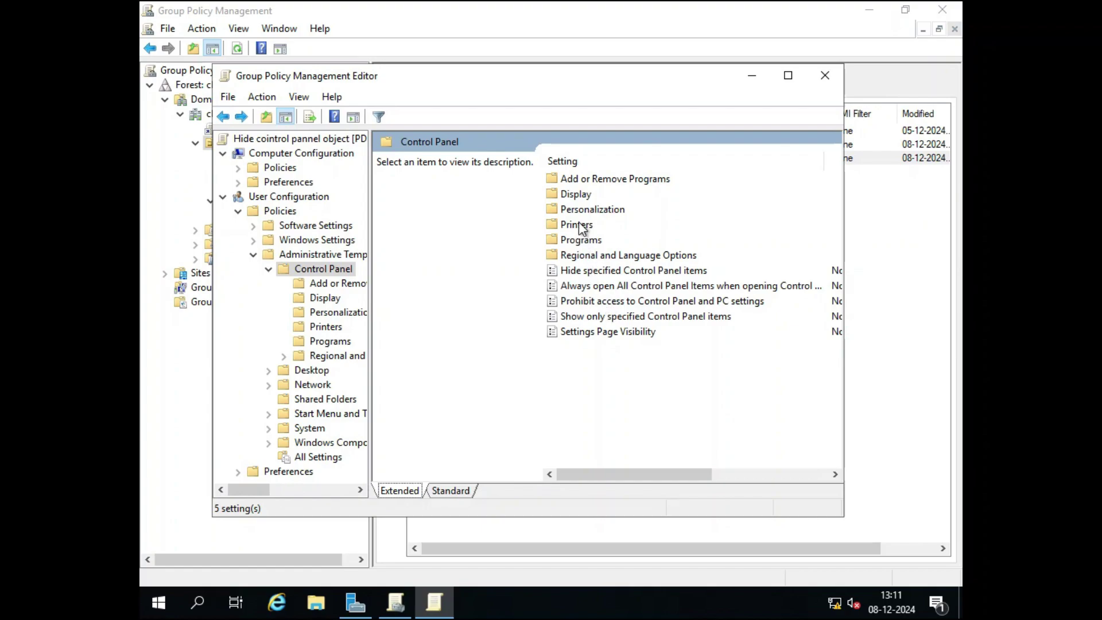
double_click(577, 195)
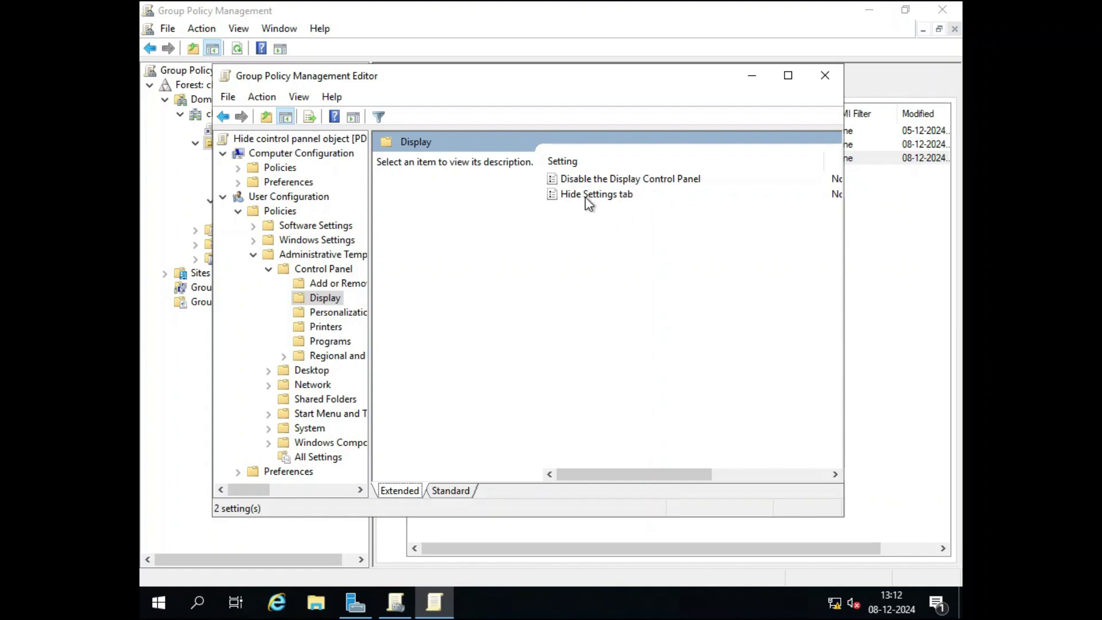
double_click(607, 180)
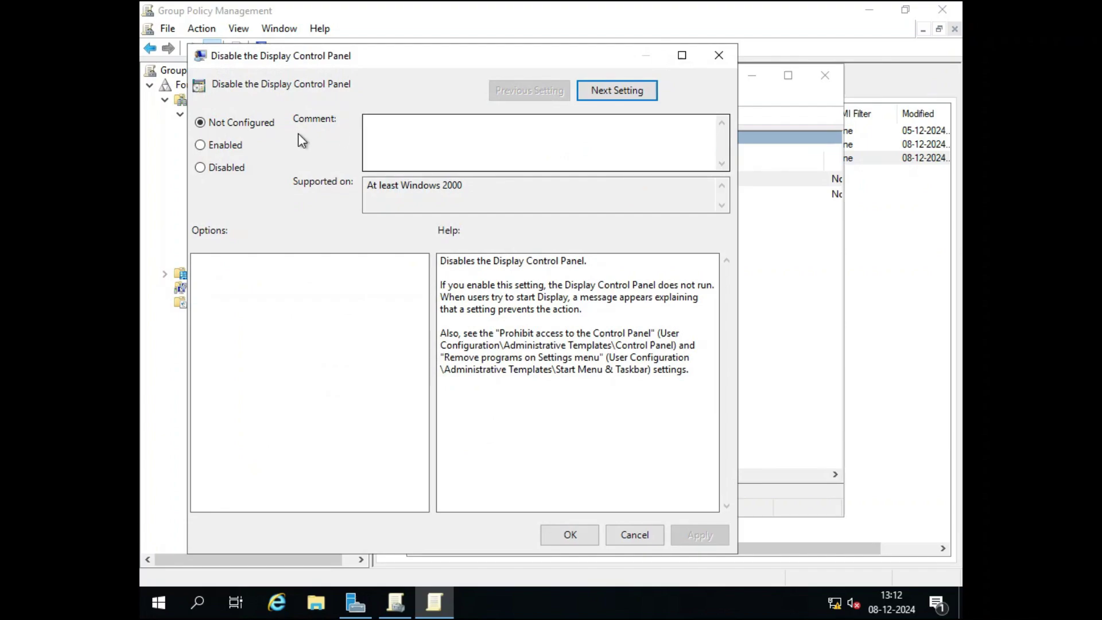
click(201, 145)
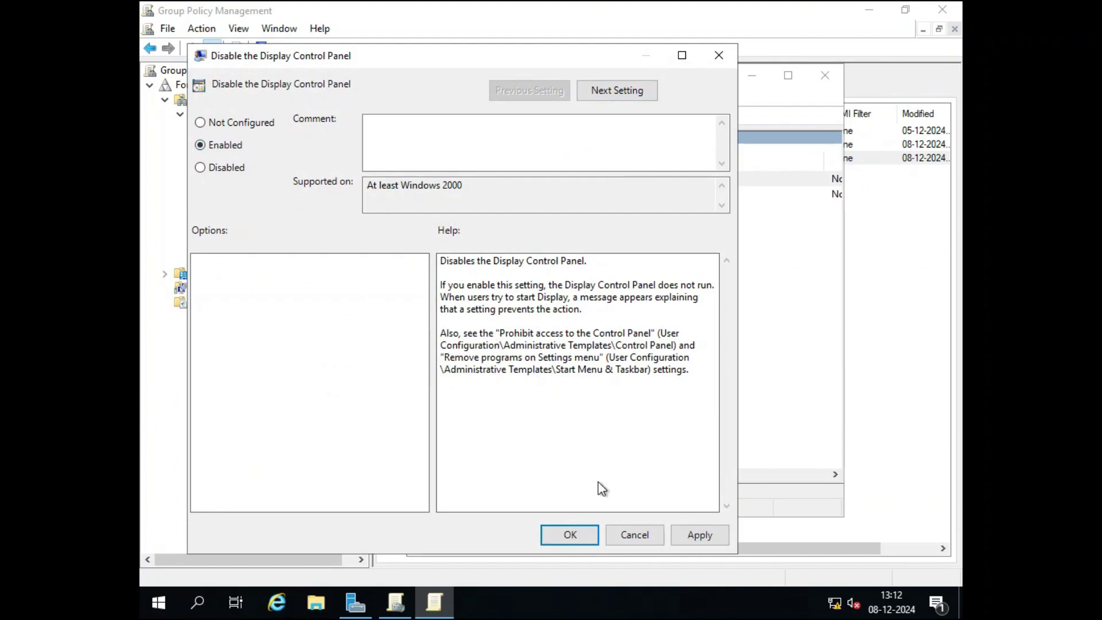
click(699, 535)
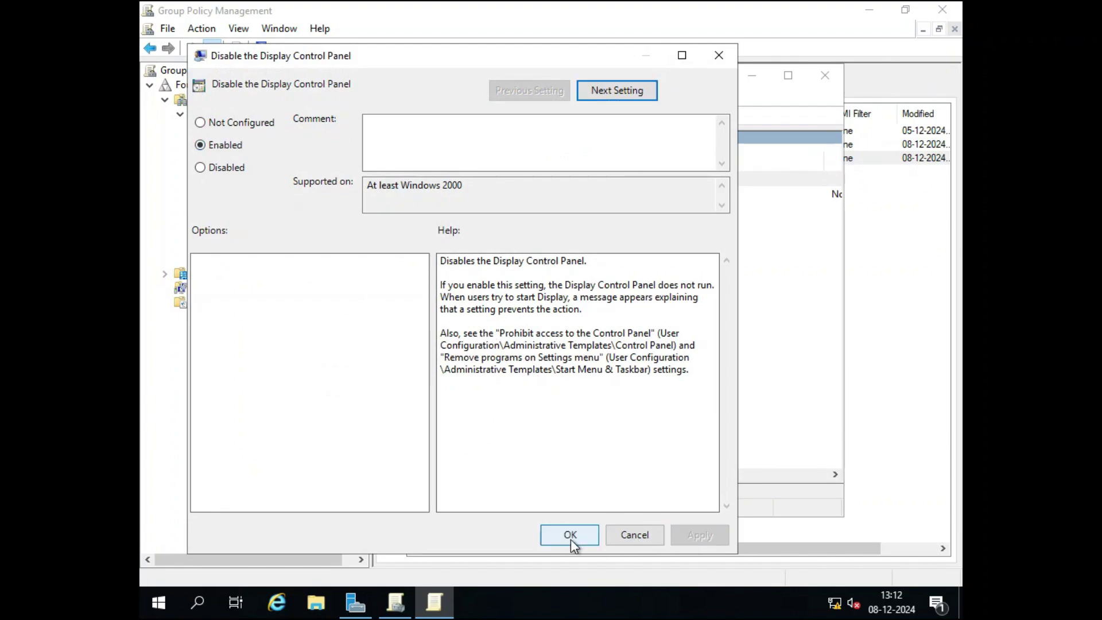
Close the editor, check Hide cointrol pannel object's report shows the Display policy Enabled, then exit the console.
click(569, 536)
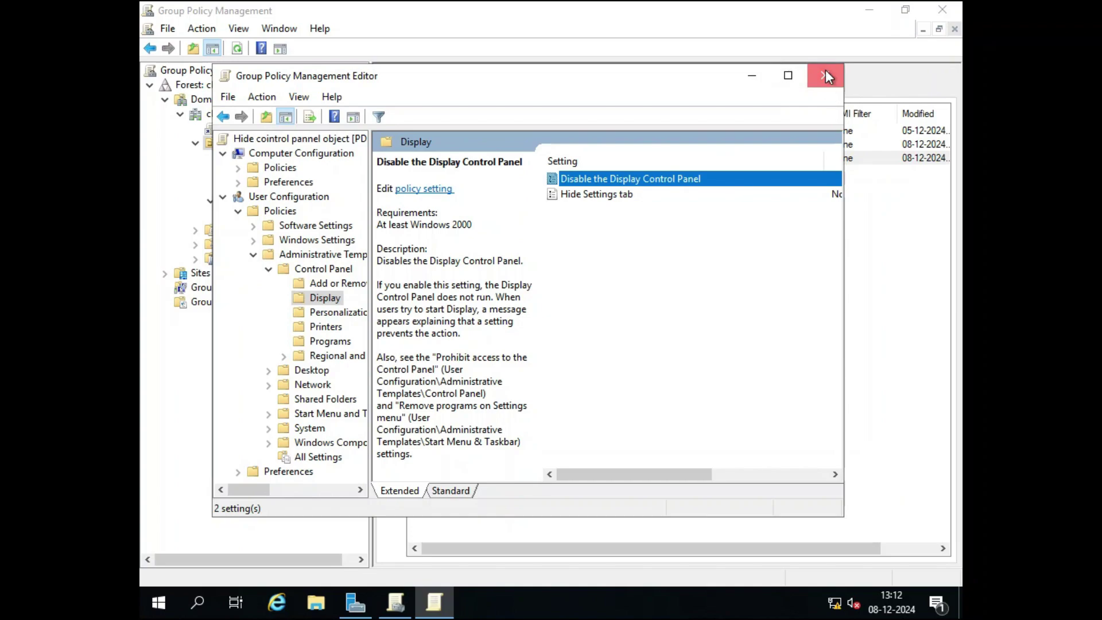
click(825, 71)
double_click(556, 159)
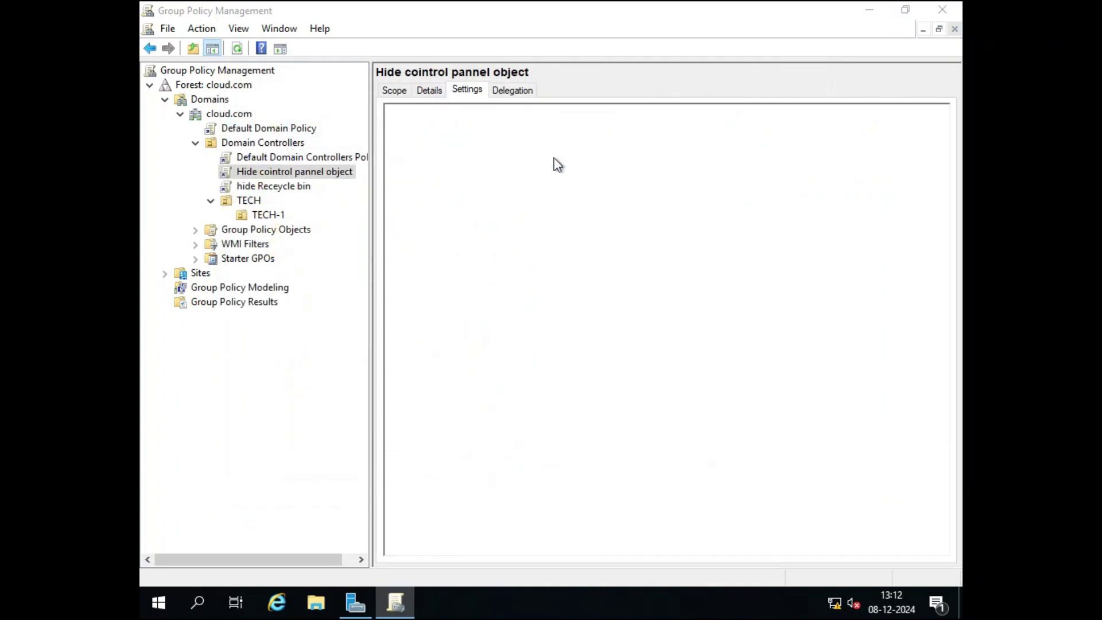
click(669, 191)
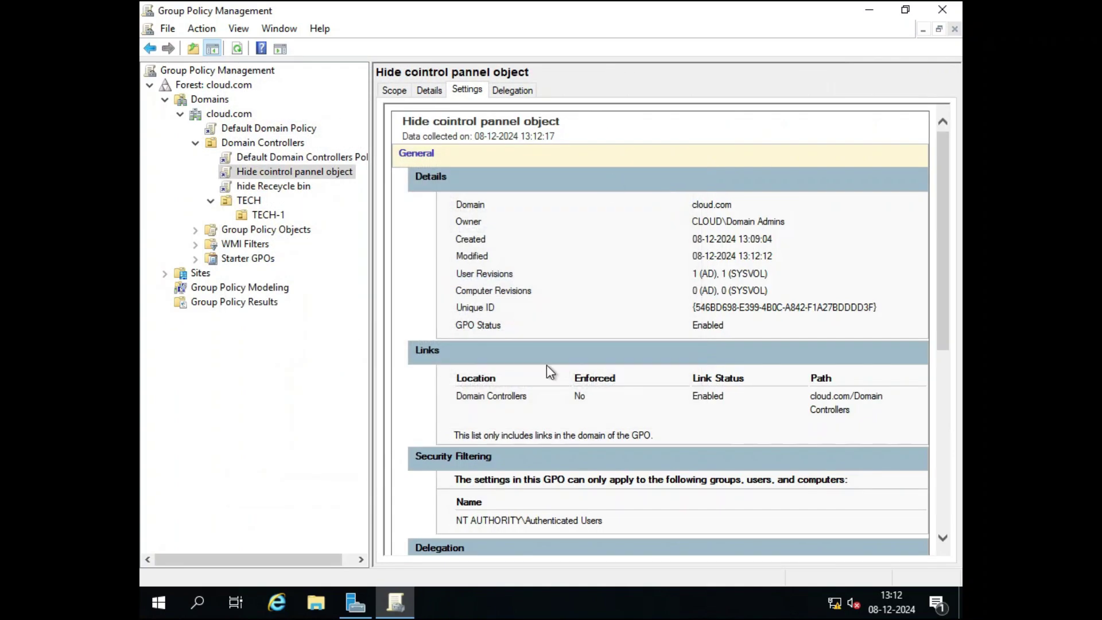
scroll(582, 407, down, 5)
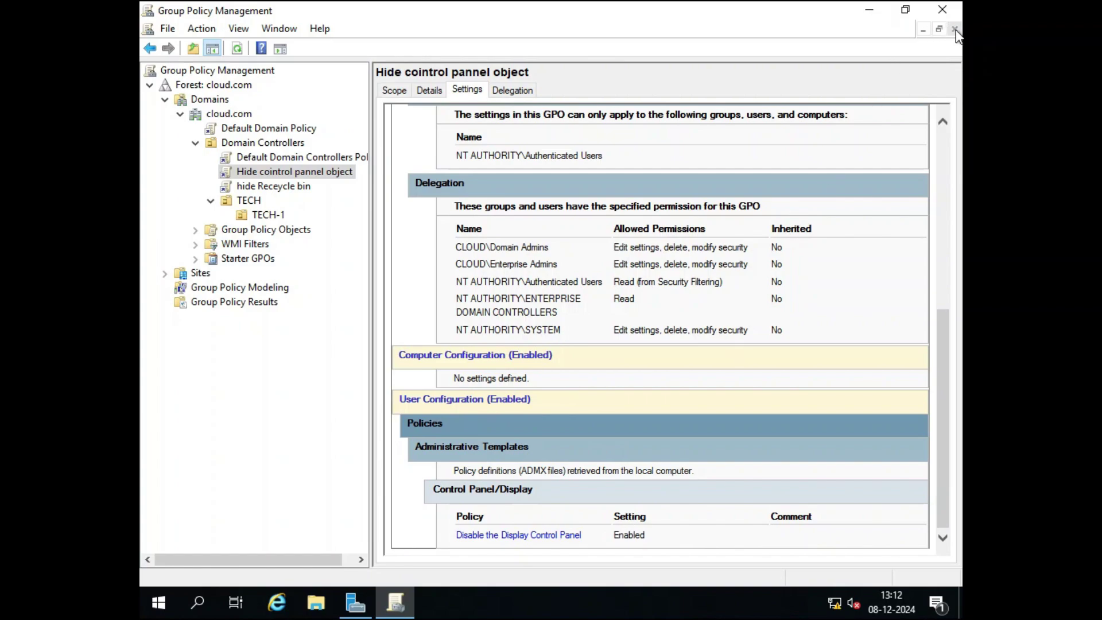
click(942, 9)
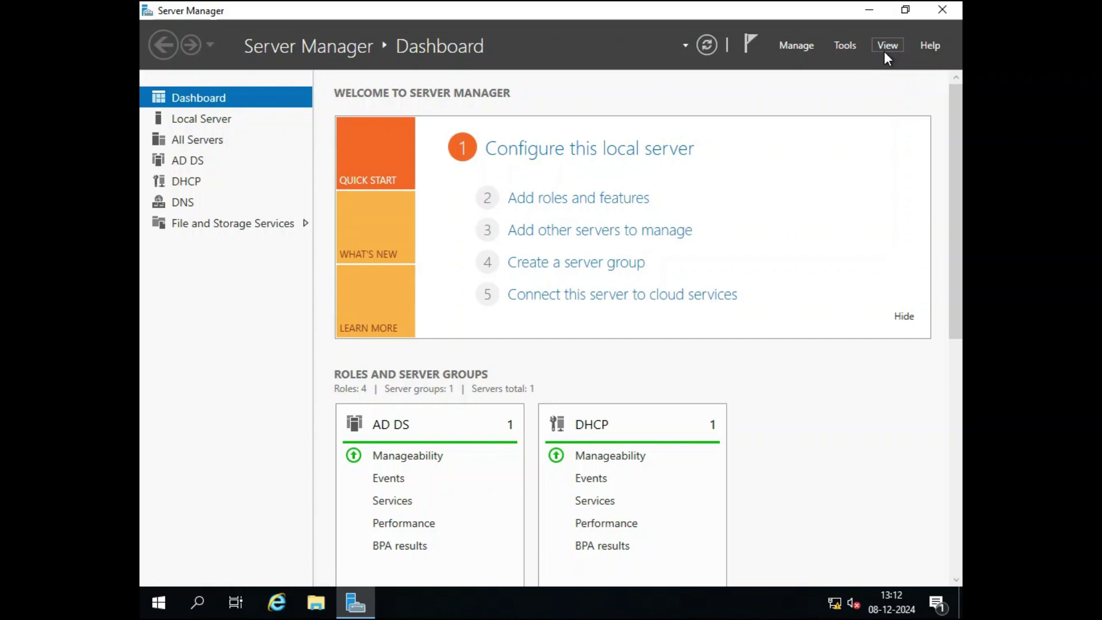
Relaunch Group Policy Management from Server Manager's Tools menu and expand the TECH OU.
click(852, 43)
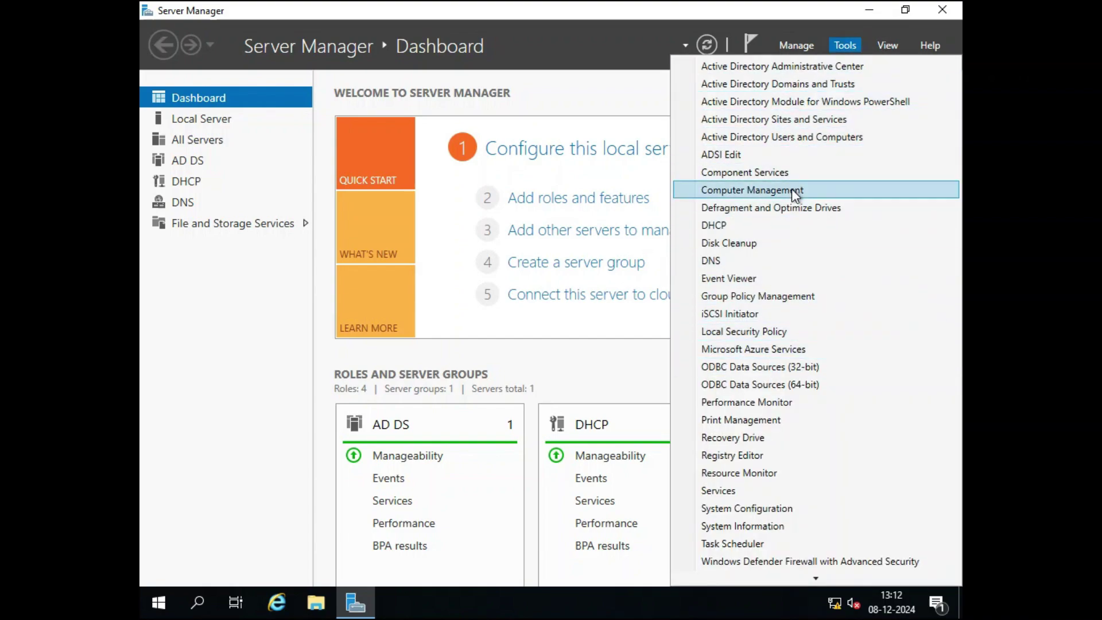
click(763, 298)
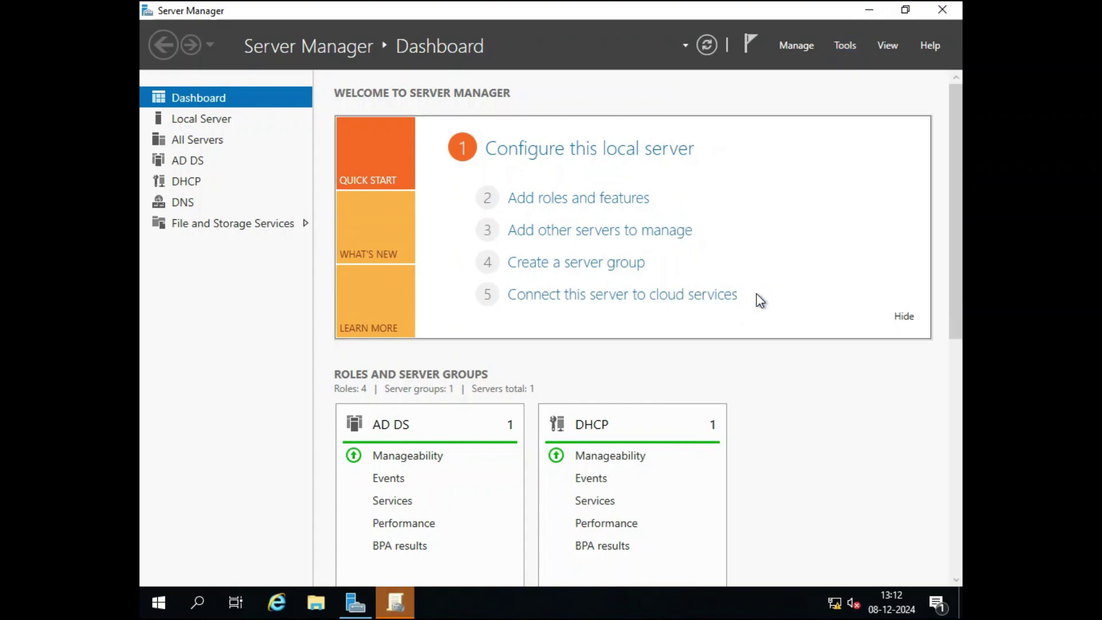
click(390, 599)
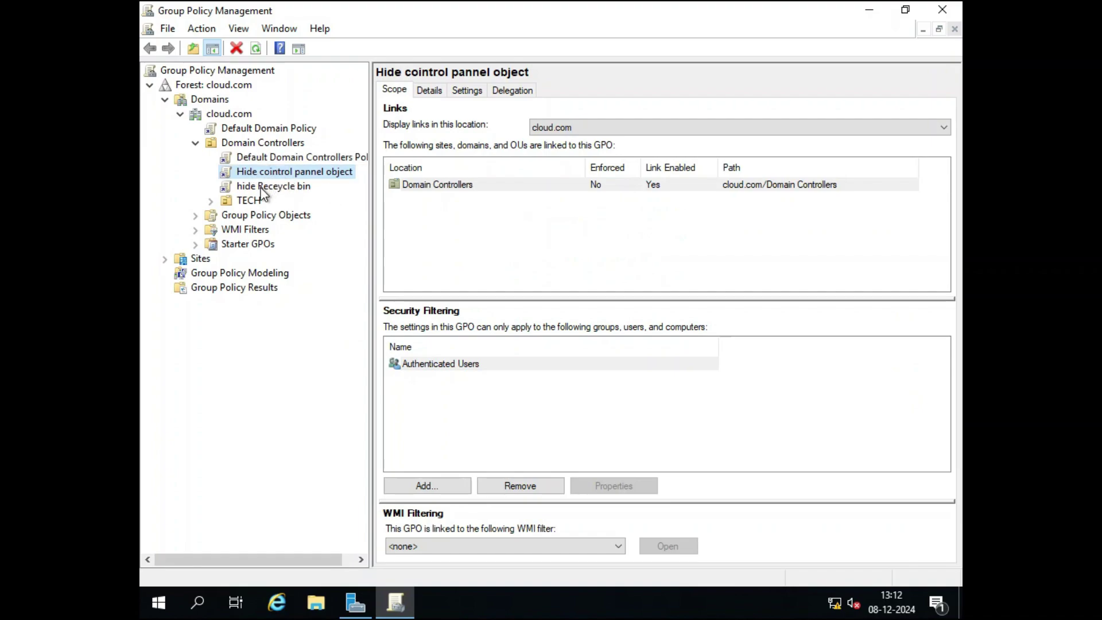
click(210, 200)
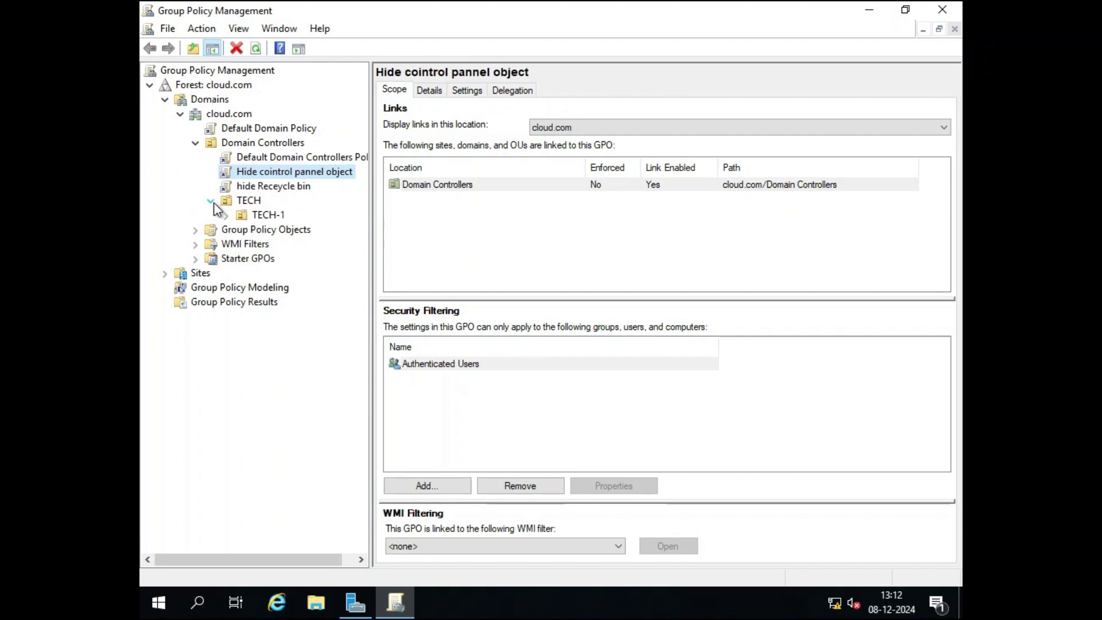
Link the existing hide Receycle bin GPO to the TECH OU.
click(249, 205)
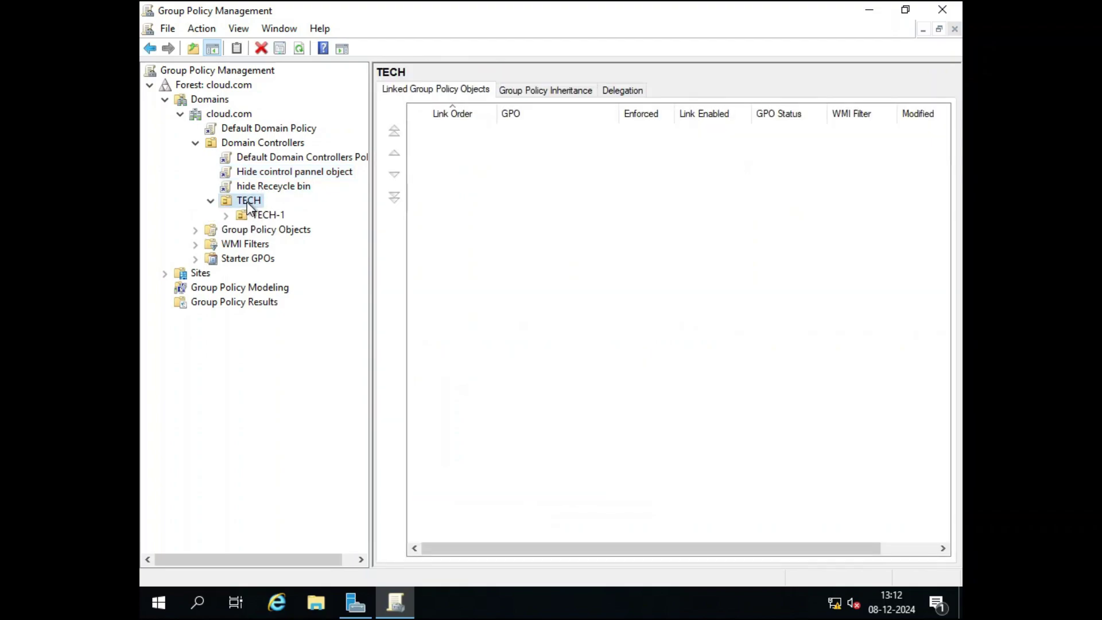
right_click(249, 206)
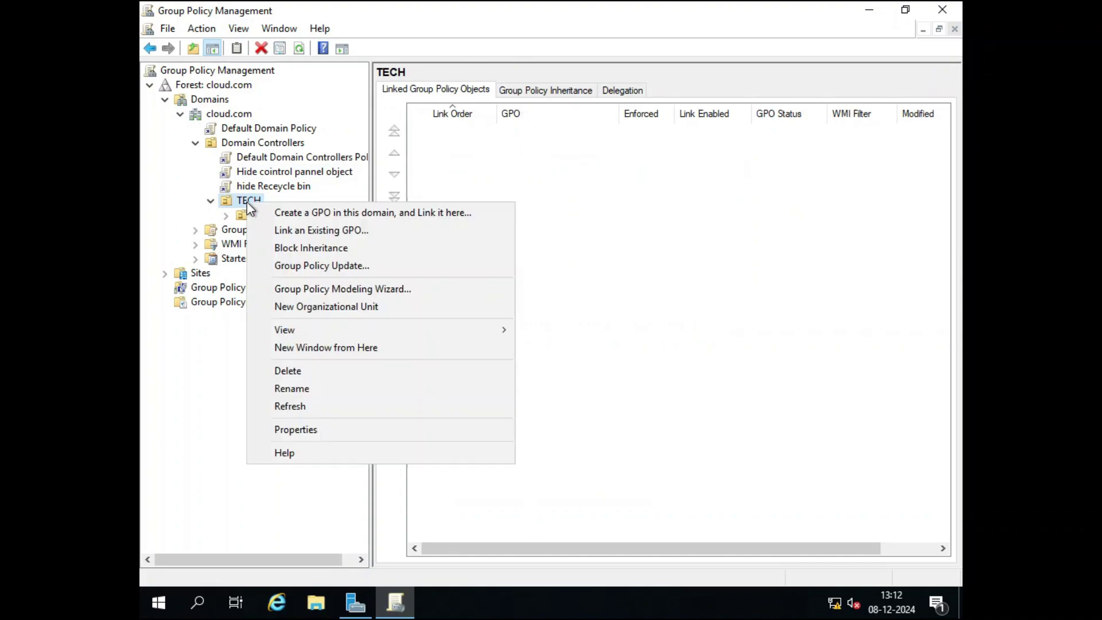
click(297, 230)
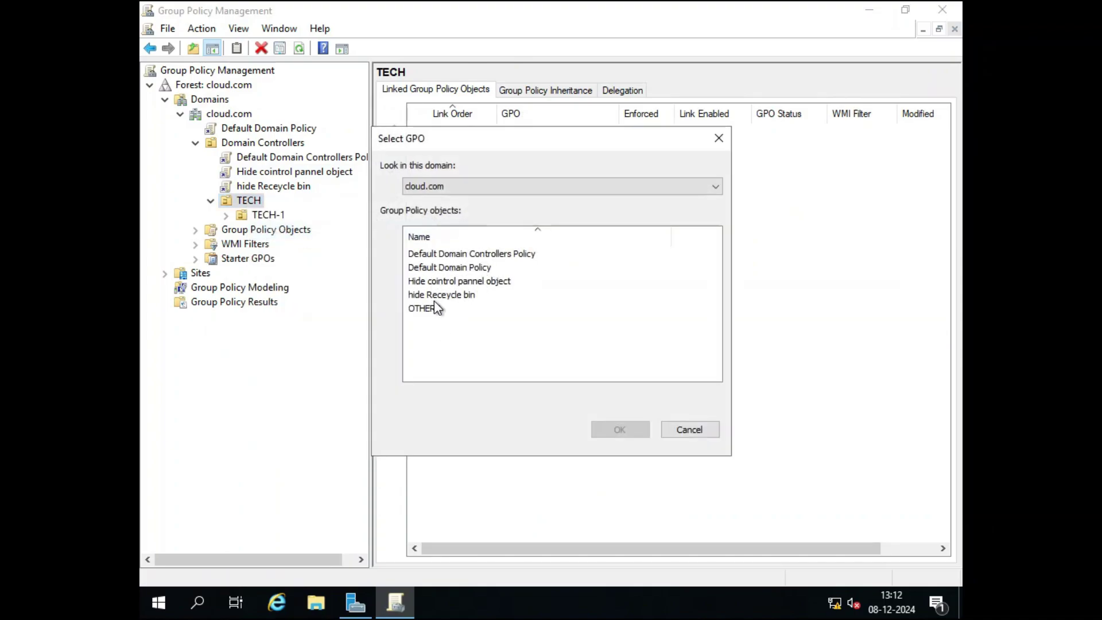
click(451, 295)
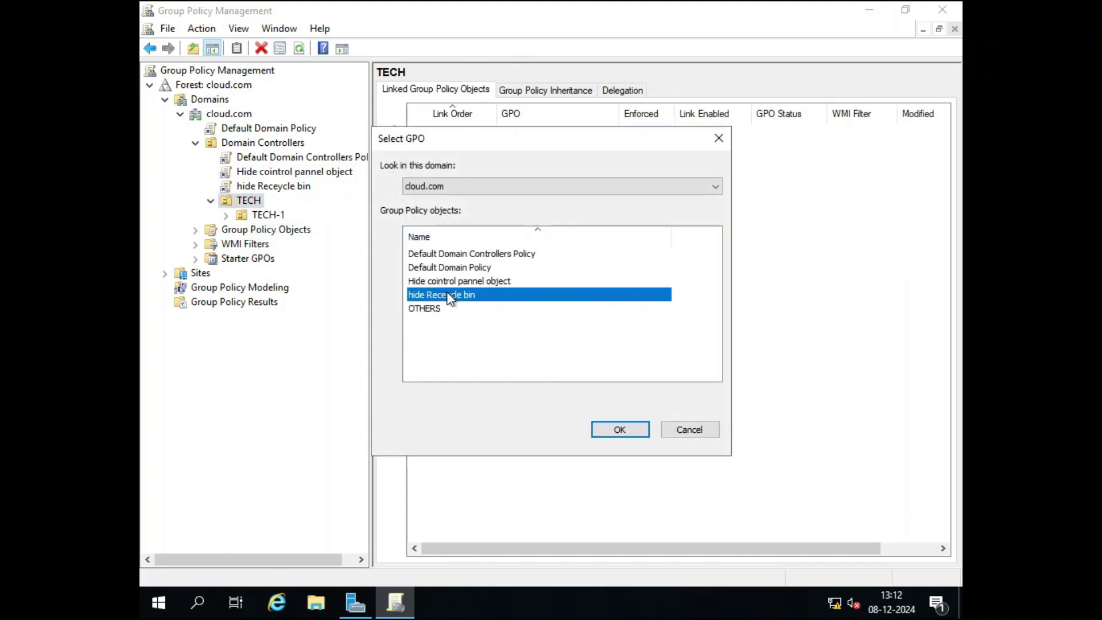
click(620, 430)
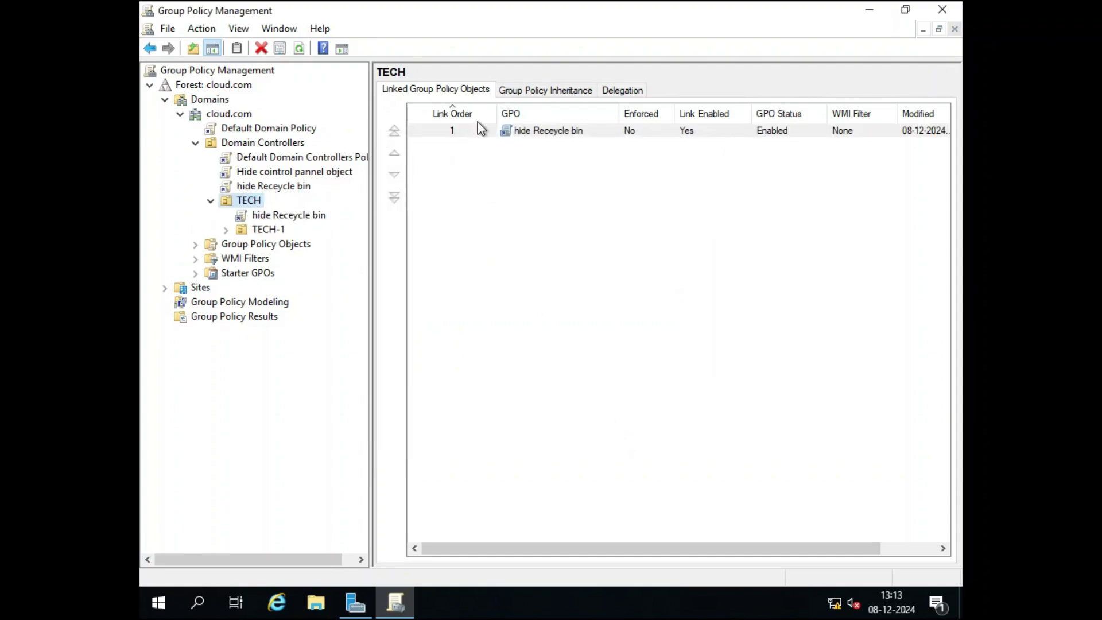
Link the Hide cointrol pannel object GPO to TECH-1 and close the console.
click(261, 230)
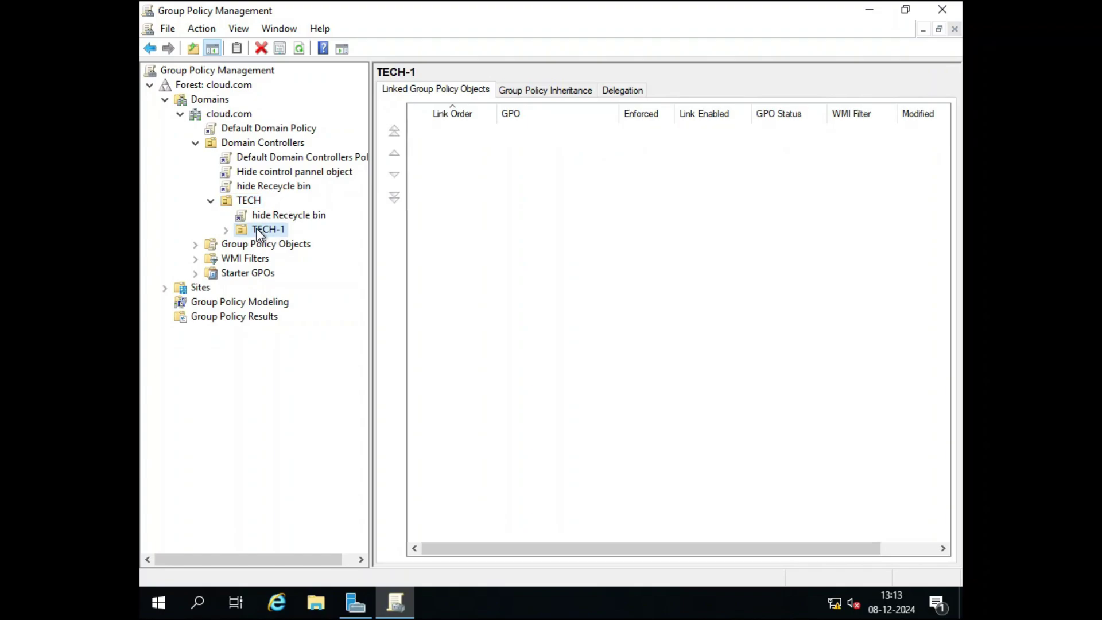
right_click(259, 230)
click(288, 256)
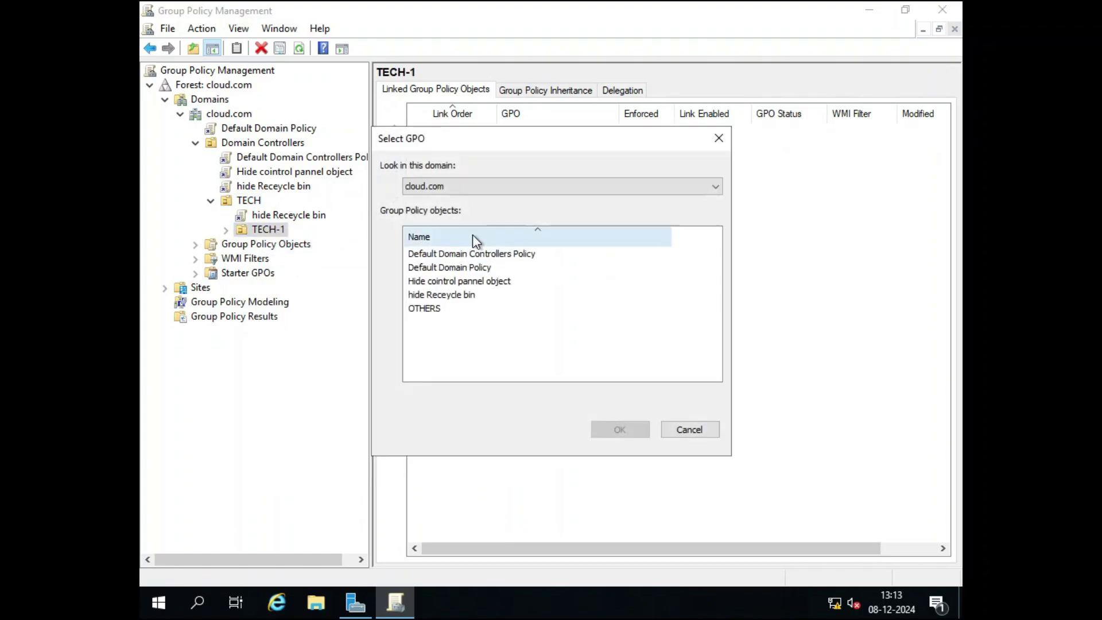
click(458, 282)
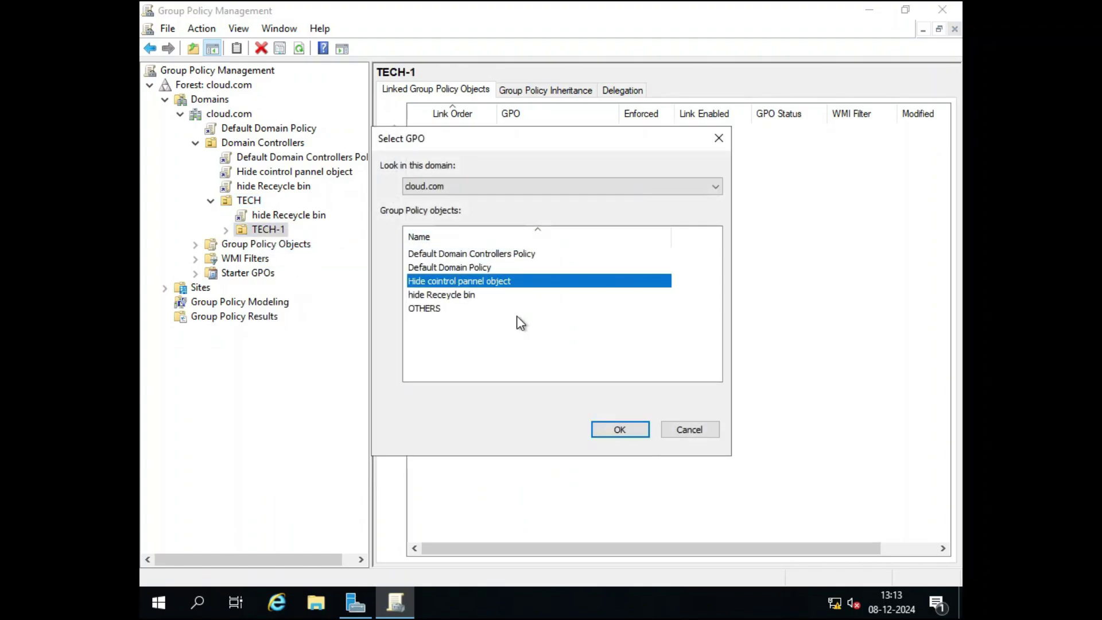
click(614, 425)
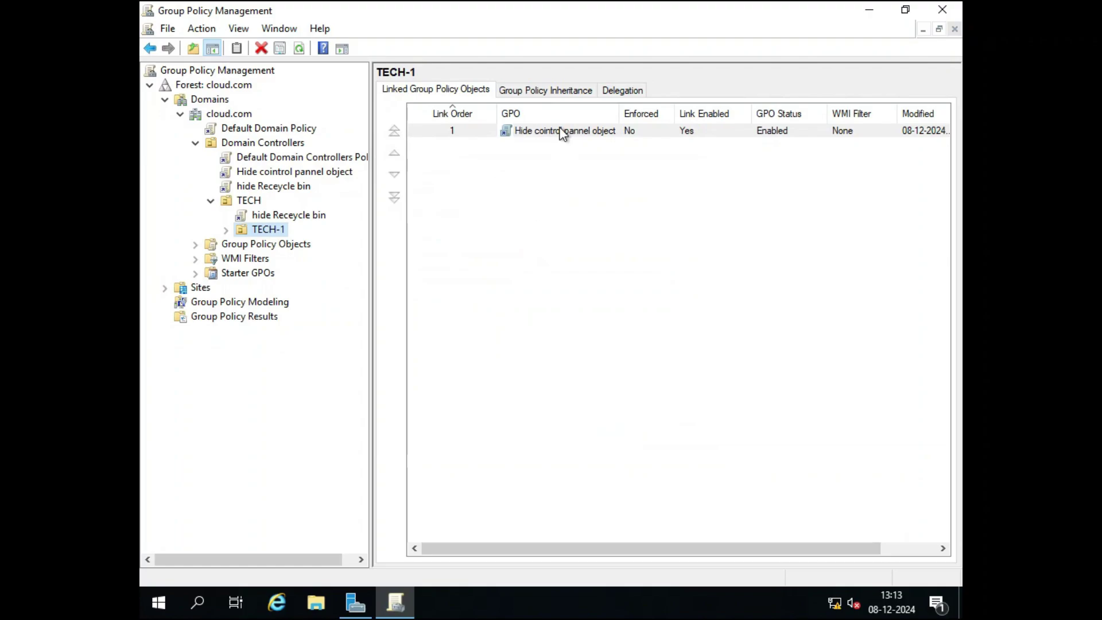
click(943, 12)
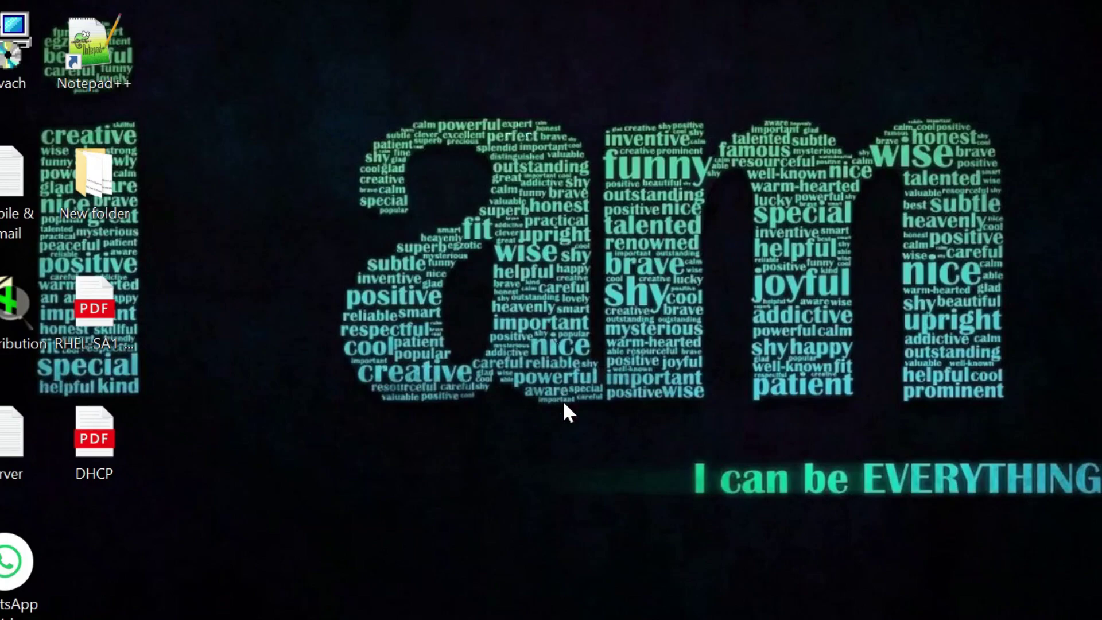
Run gpupdate, confirm both Computer and User Policy updates succeeded, and close Command Prompt.
mouse_move(639, 619)
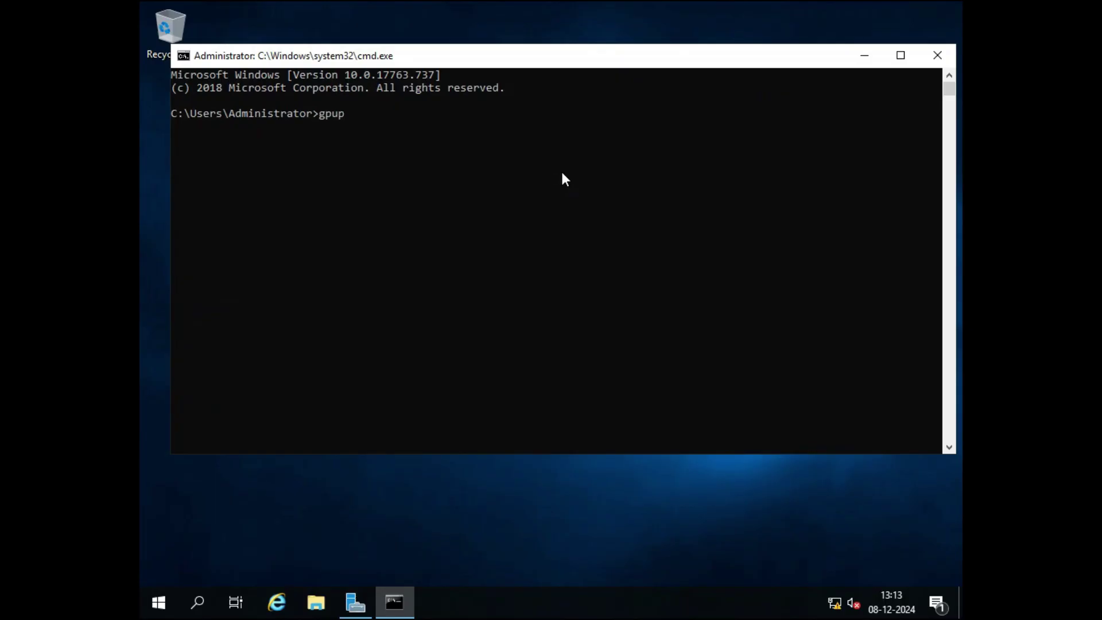
text(date)
key(Return)
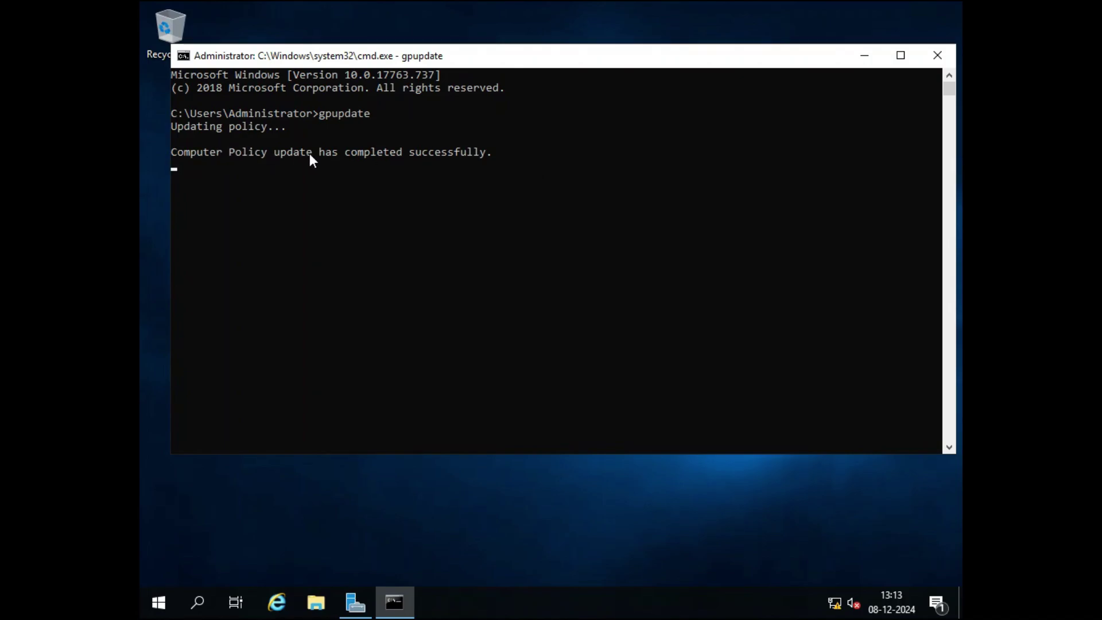
drag(170, 151, 484, 183)
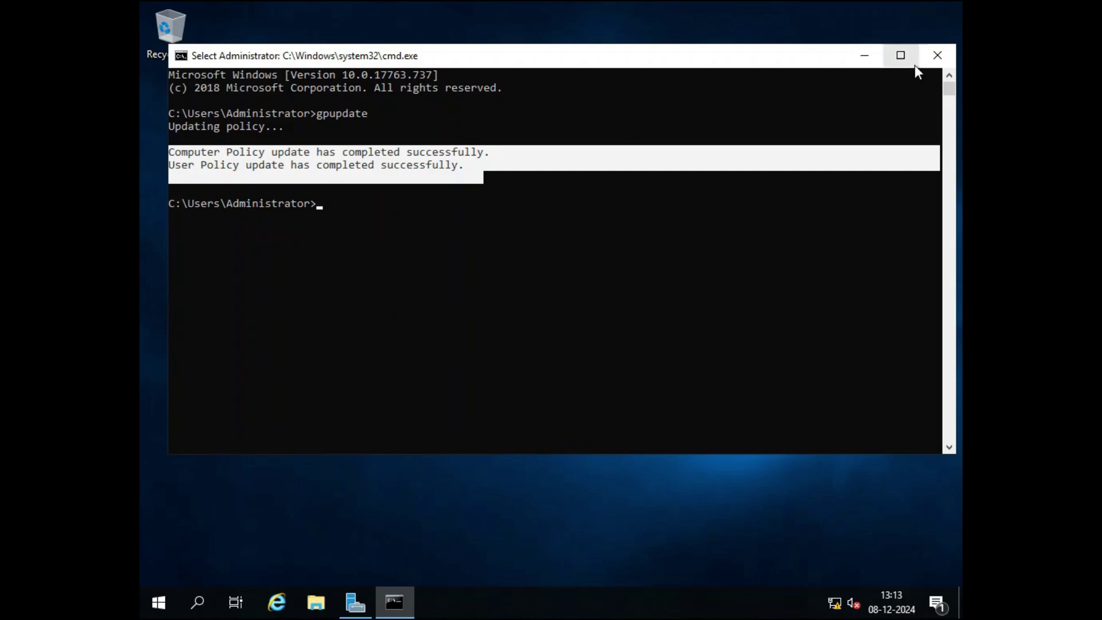
click(937, 57)
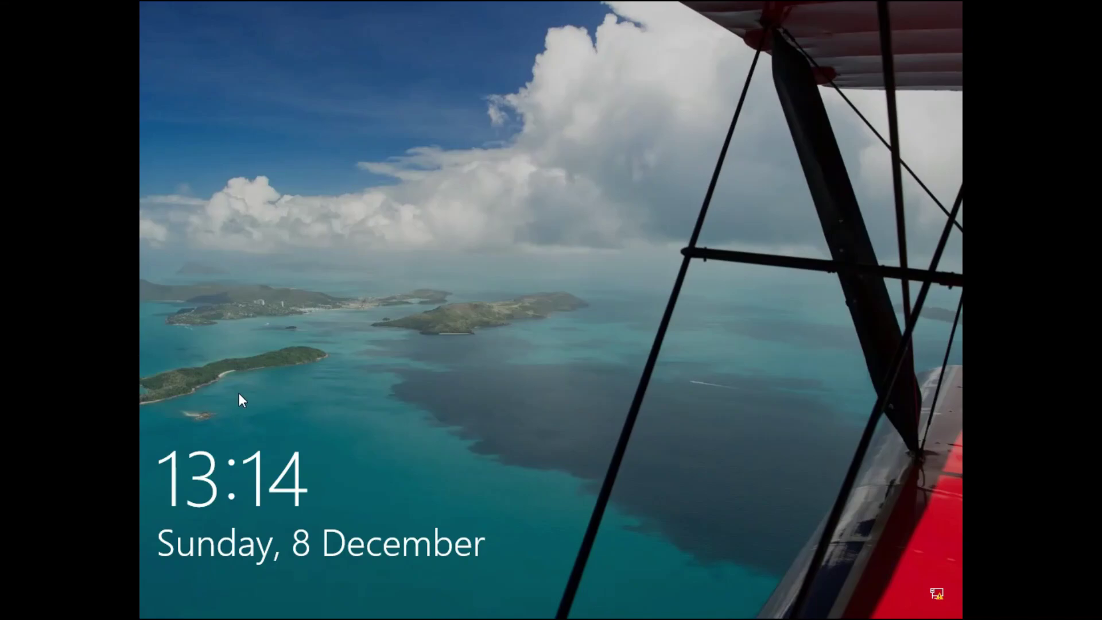
Sign in to the client as cloud.com domain user user2 with the account password.
click(691, 317)
text(user)
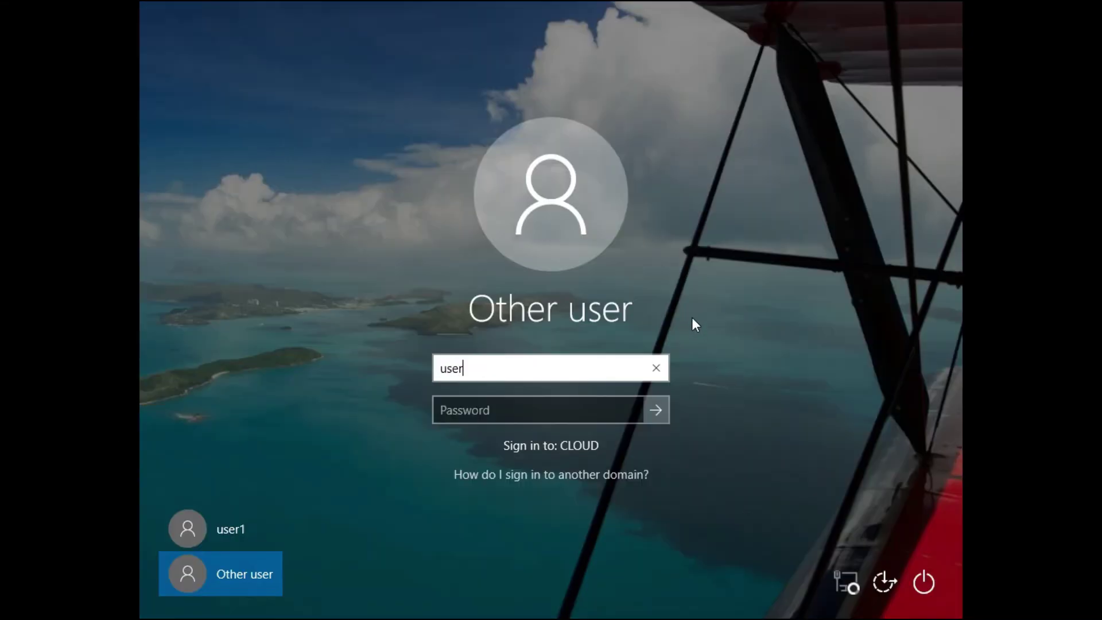
text(2@clo)
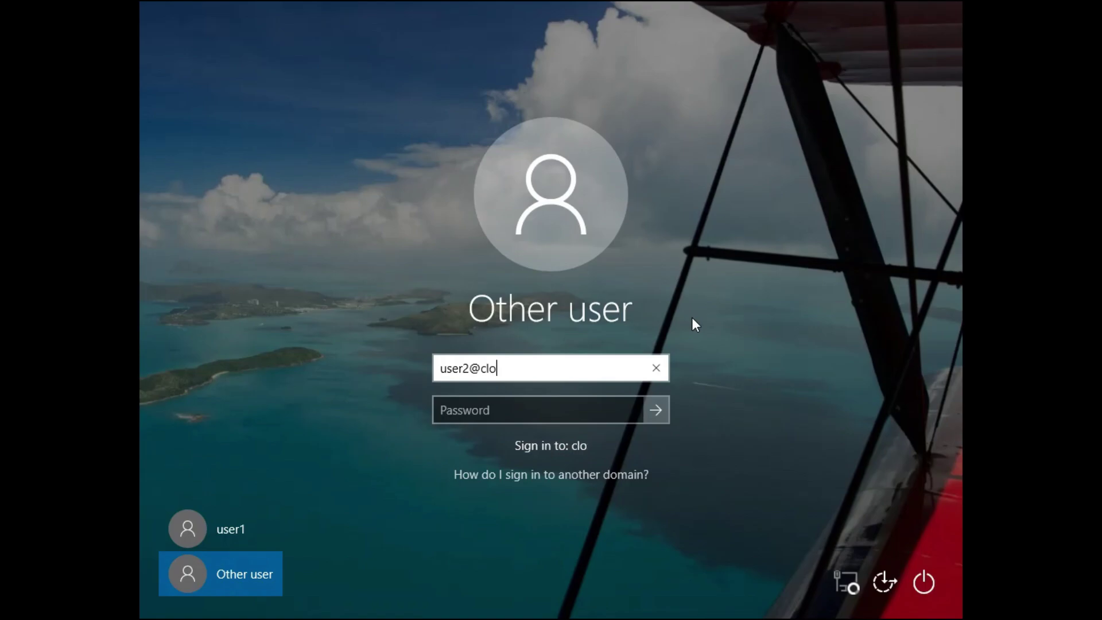
text(ud.com)
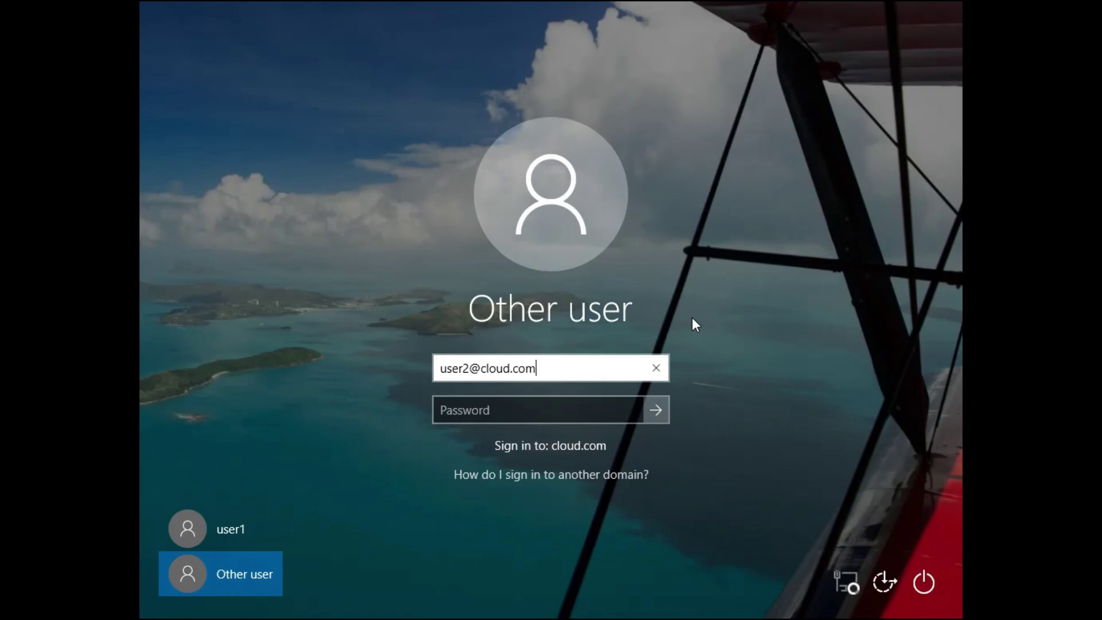
key(Tab)
text(****)
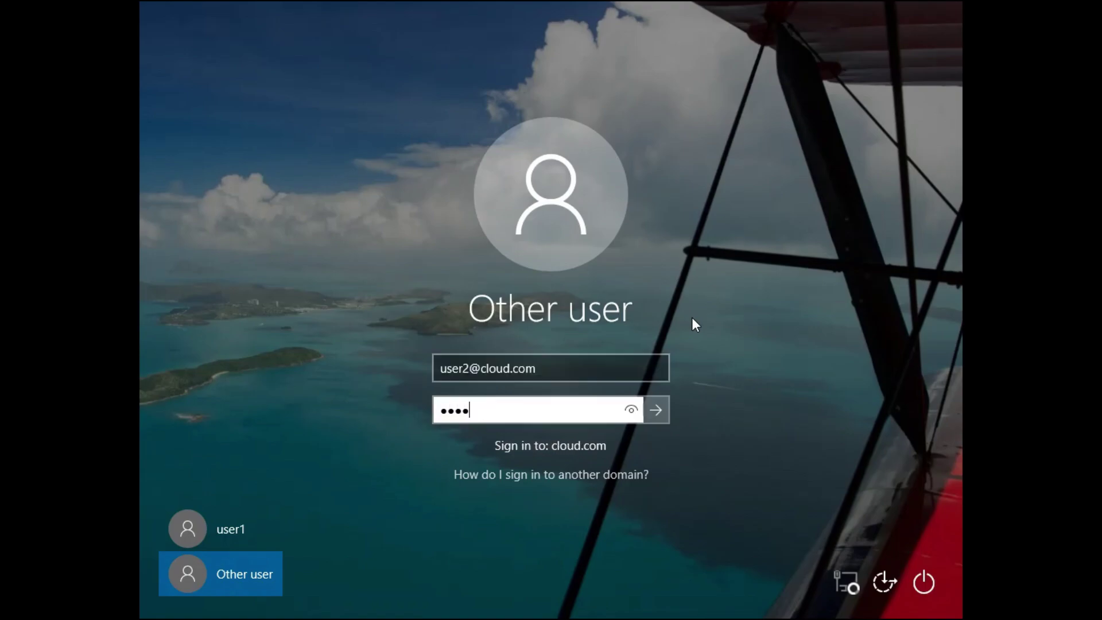
text(***)
key(Return)
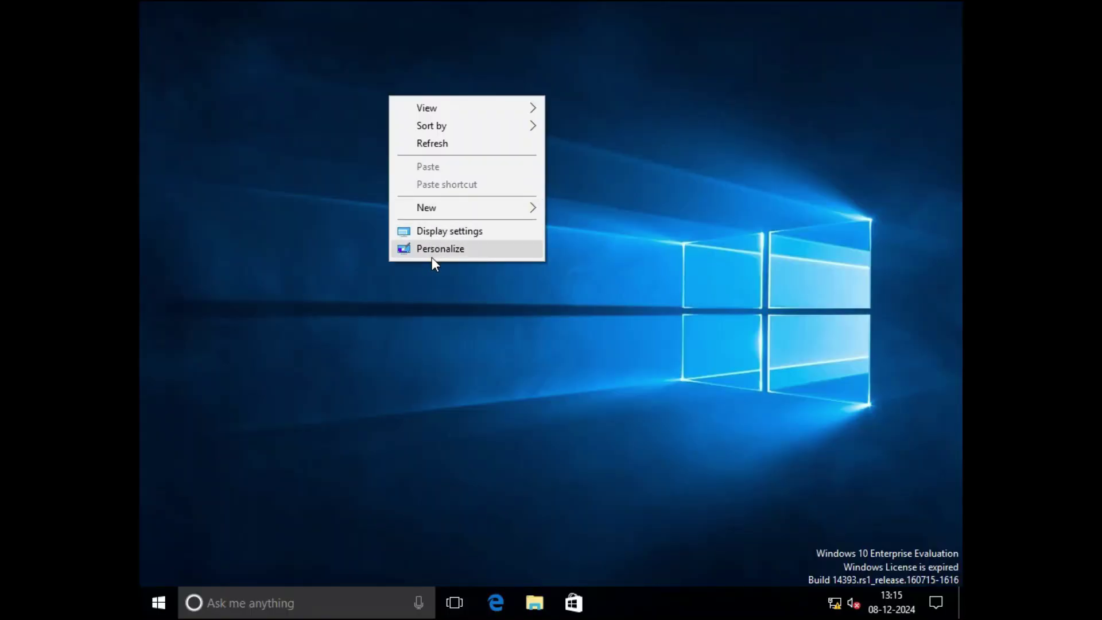
In Personalization > Themes > Desktop icon settings, enable Computer and User's Files icons and close Settings.
click(431, 257)
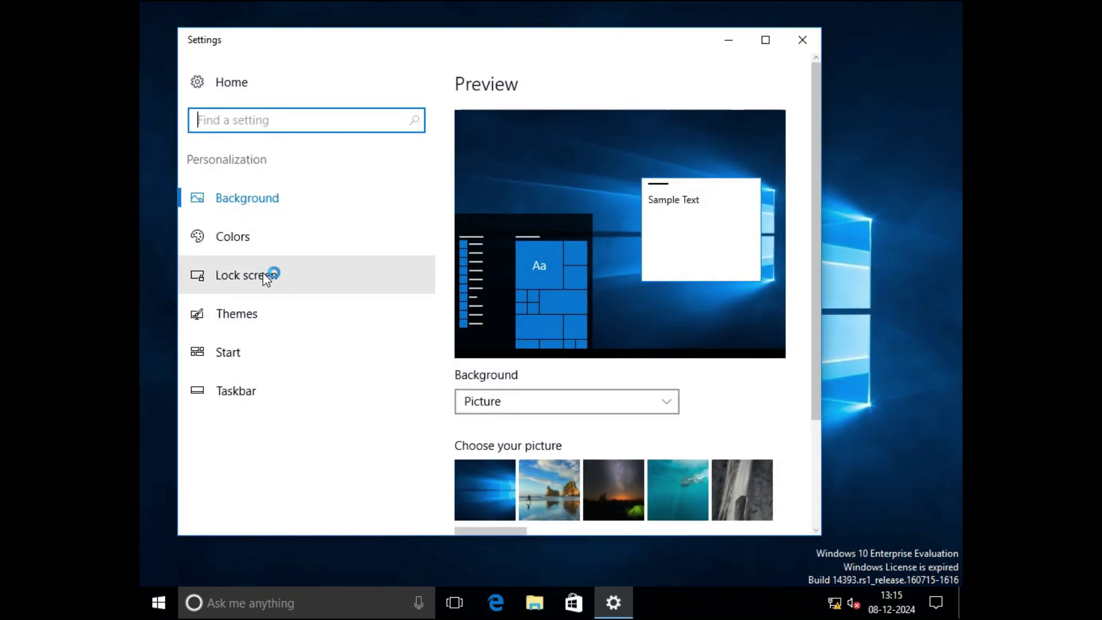
click(247, 313)
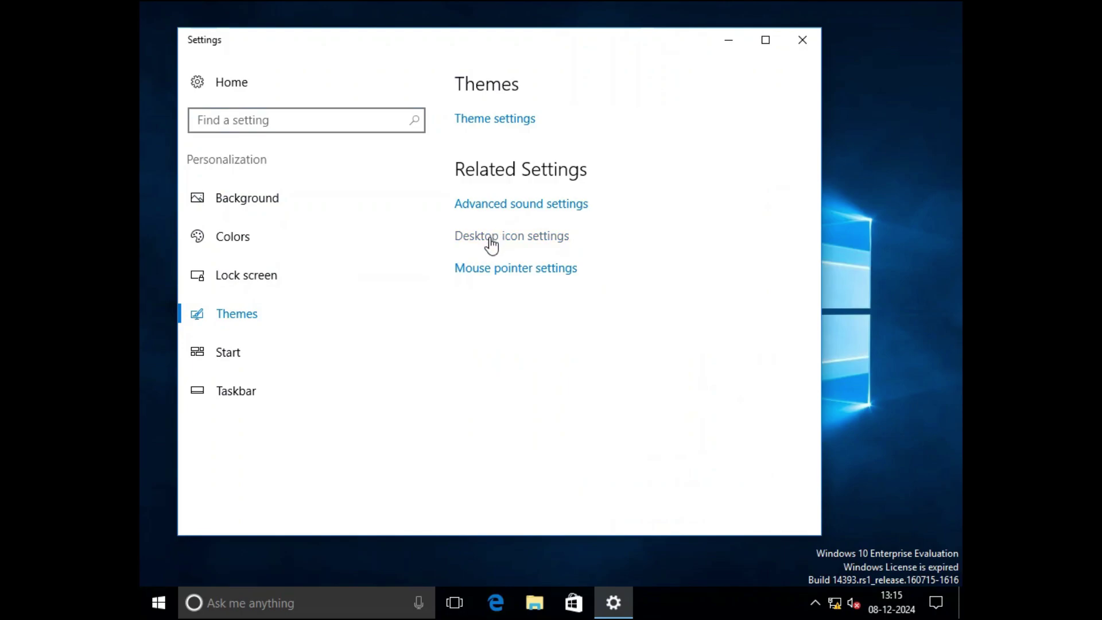
click(492, 245)
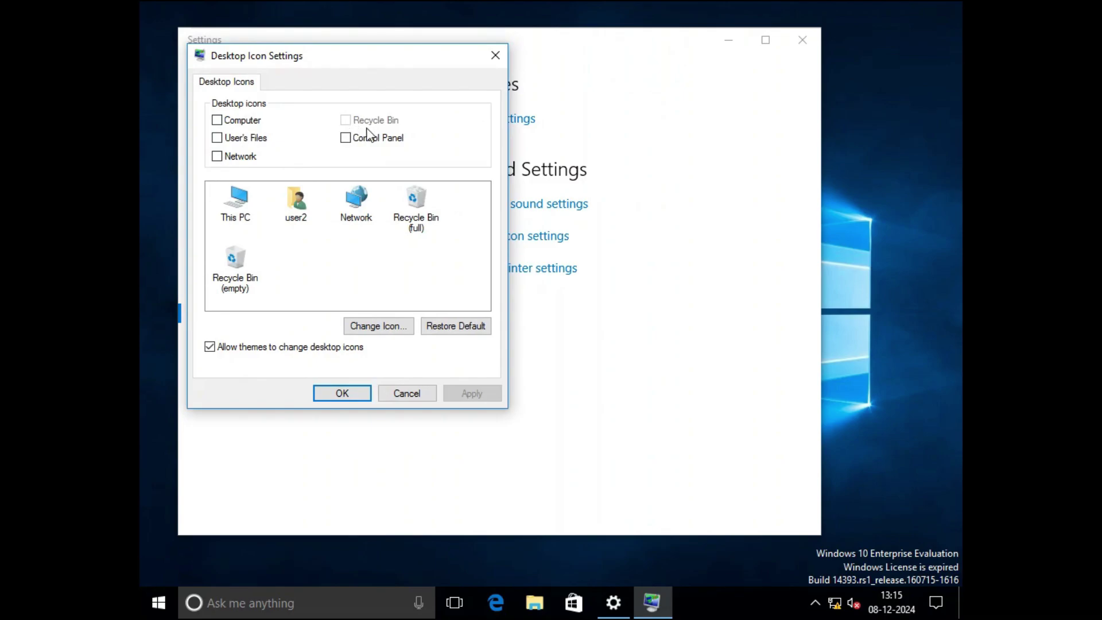
click(218, 119)
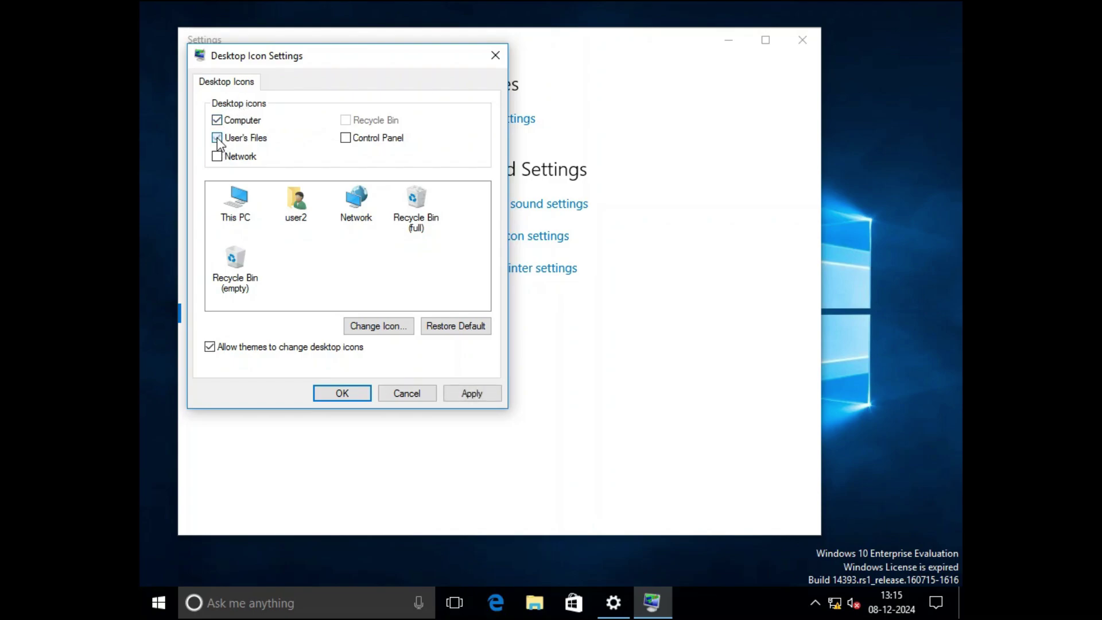
click(468, 391)
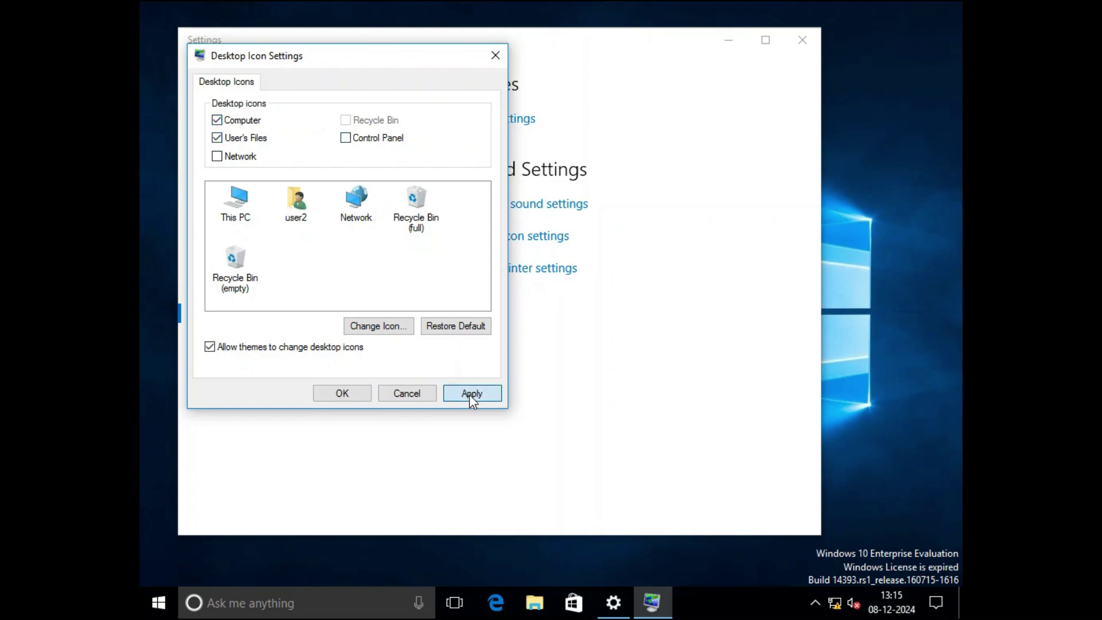
click(325, 394)
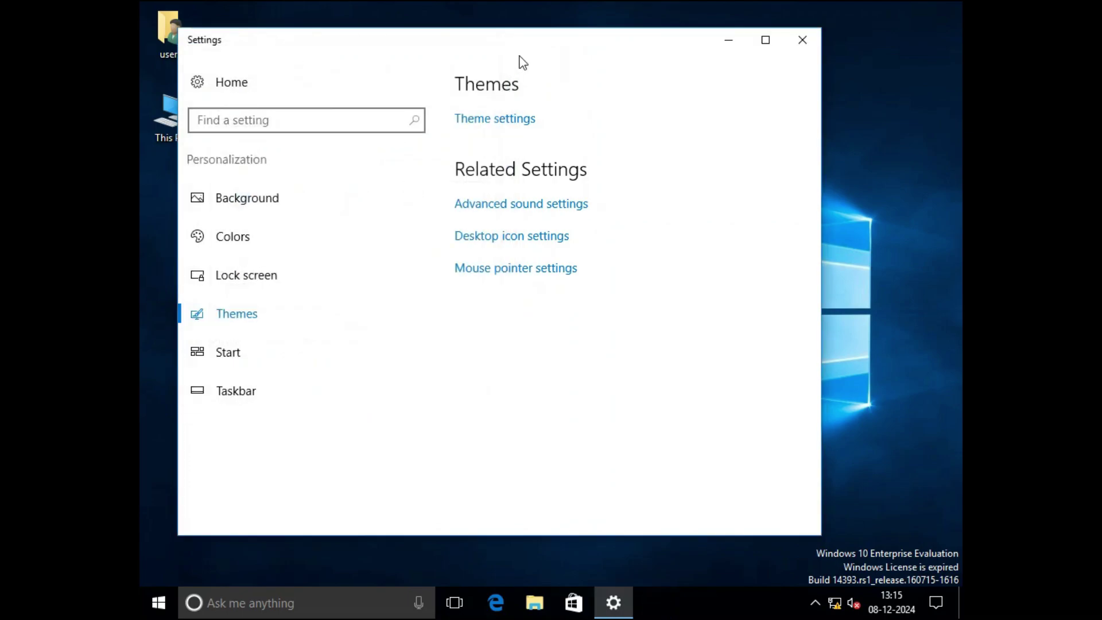
click(801, 40)
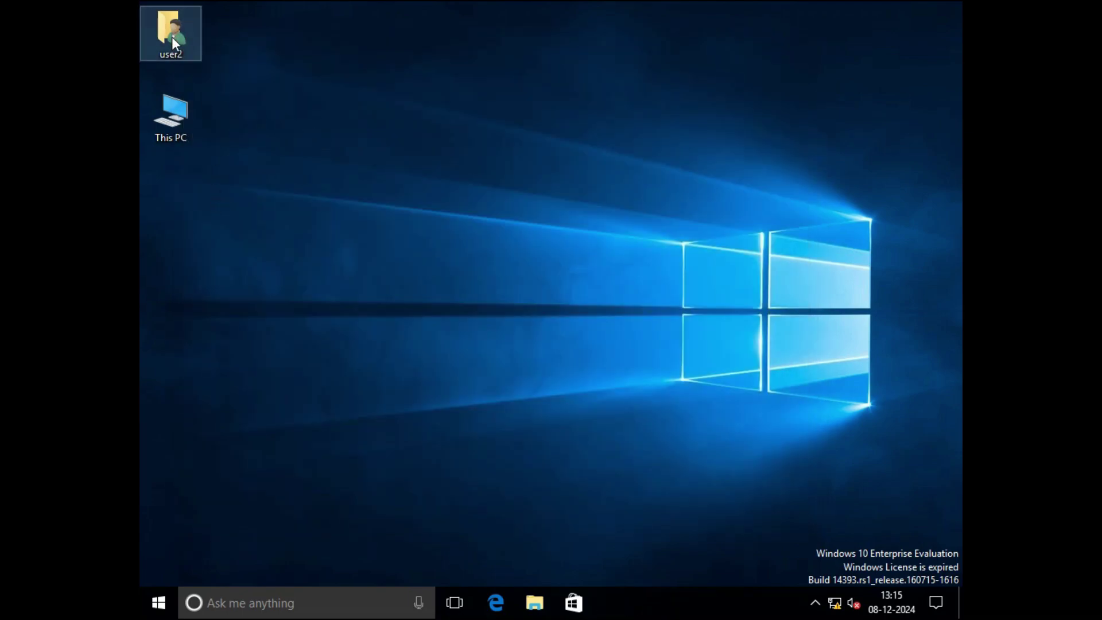
Refresh the desktop, then reopen Desktop icon settings from the Personalization Themes page.
right_click(338, 51)
click(378, 101)
right_click(377, 101)
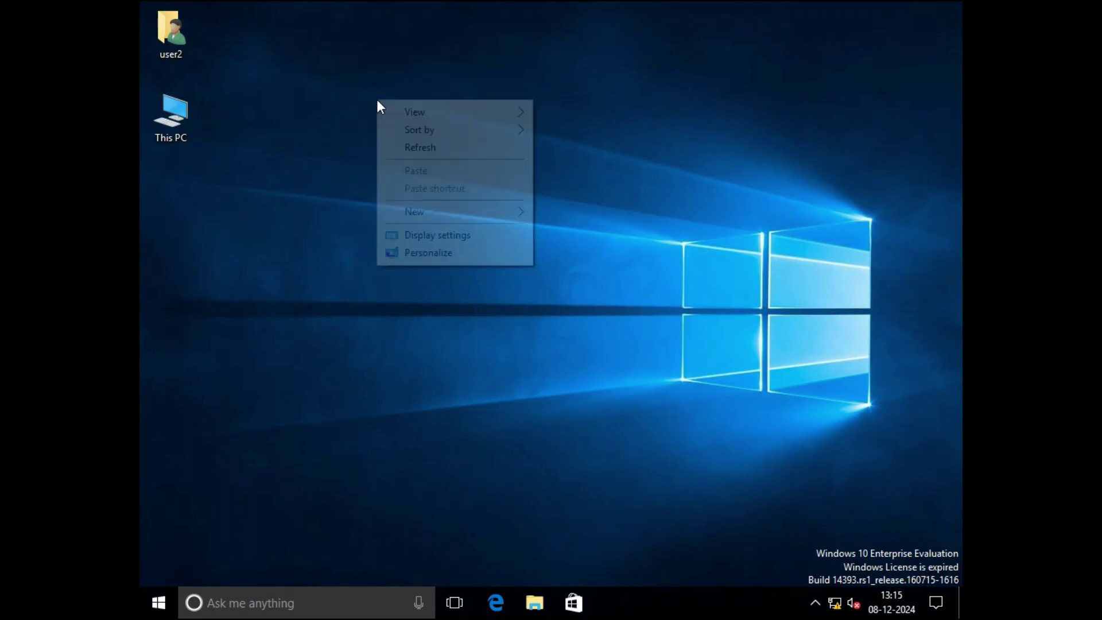
click(424, 258)
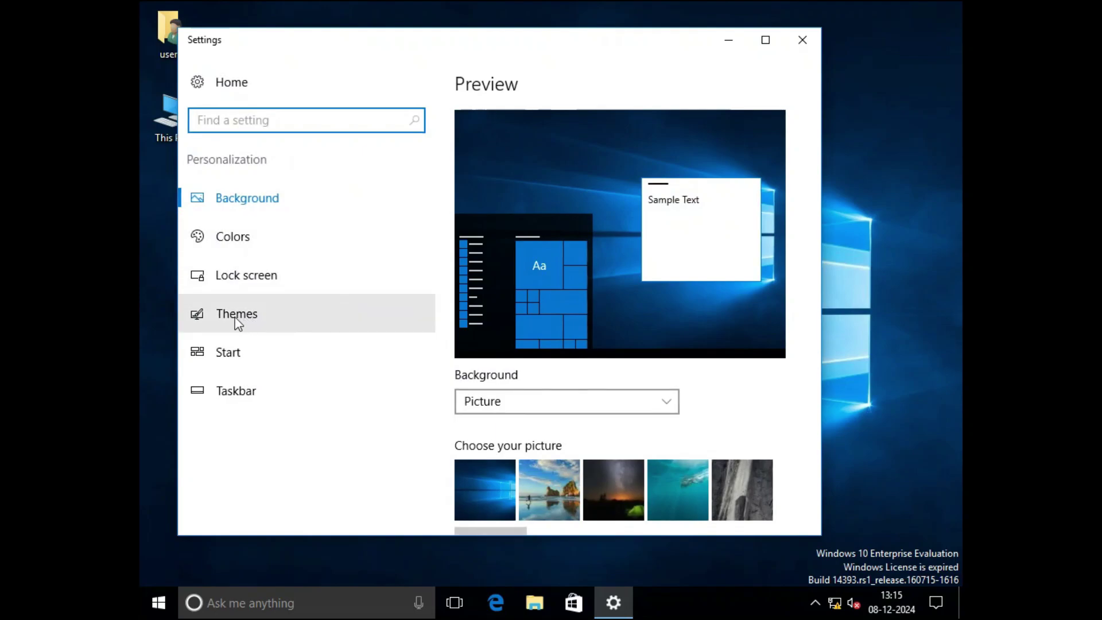
click(234, 316)
click(535, 236)
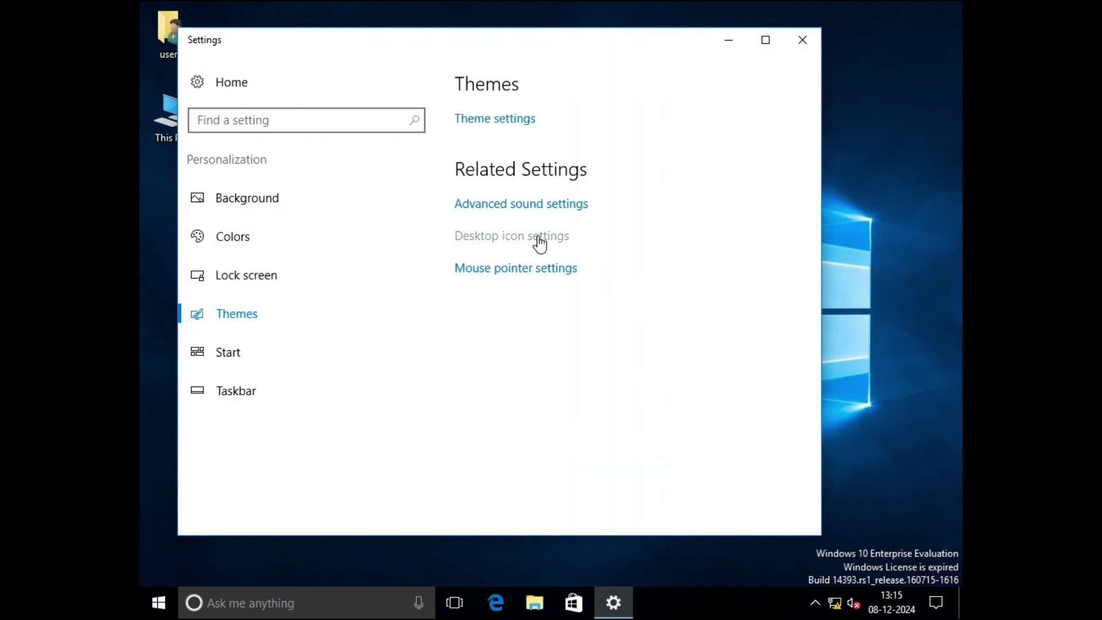